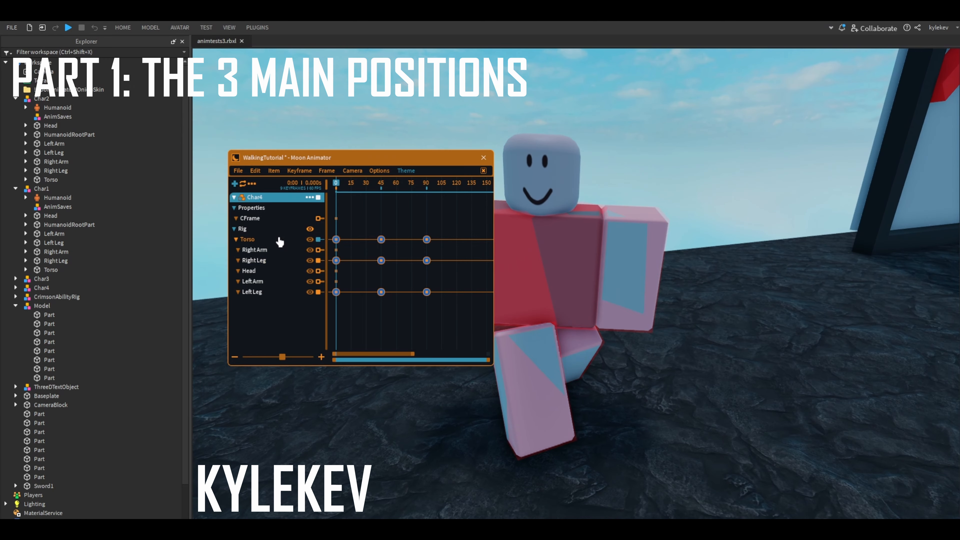
- Inspect the torso's pose at frame 0 from several angles
left_click(247, 240)
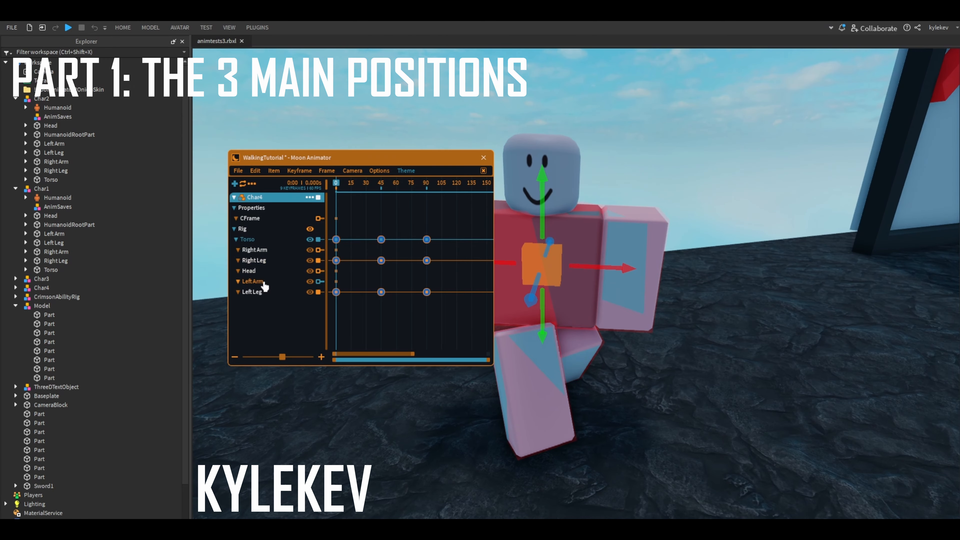
right_click_drag(647, 292, 584, 306)
left_click(545, 326)
scroll(546, 326, "down", 5)
scroll(595, 326, "up", 4)
scroll(597, 318, "up", 3)
left_click(265, 244)
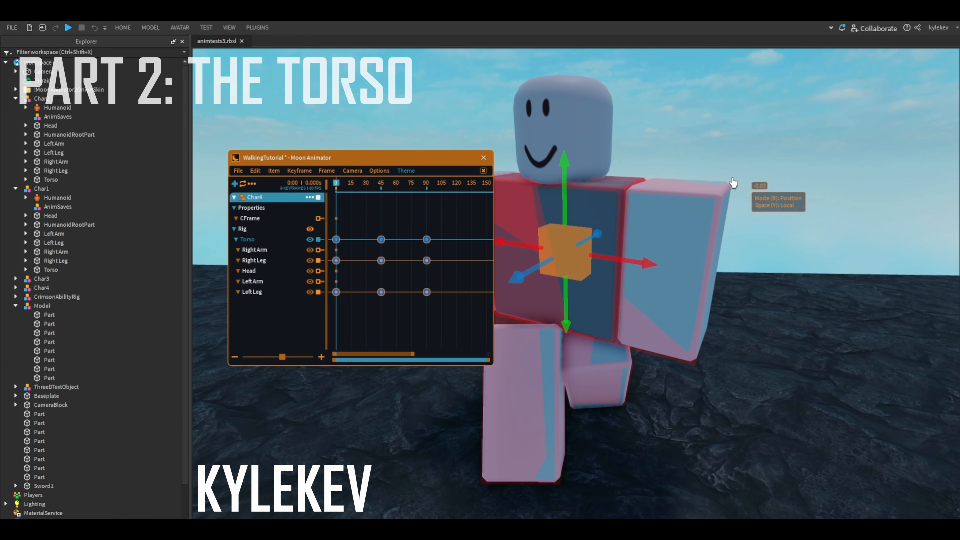
left_click(353, 310)
scroll(358, 245, "up", 2)
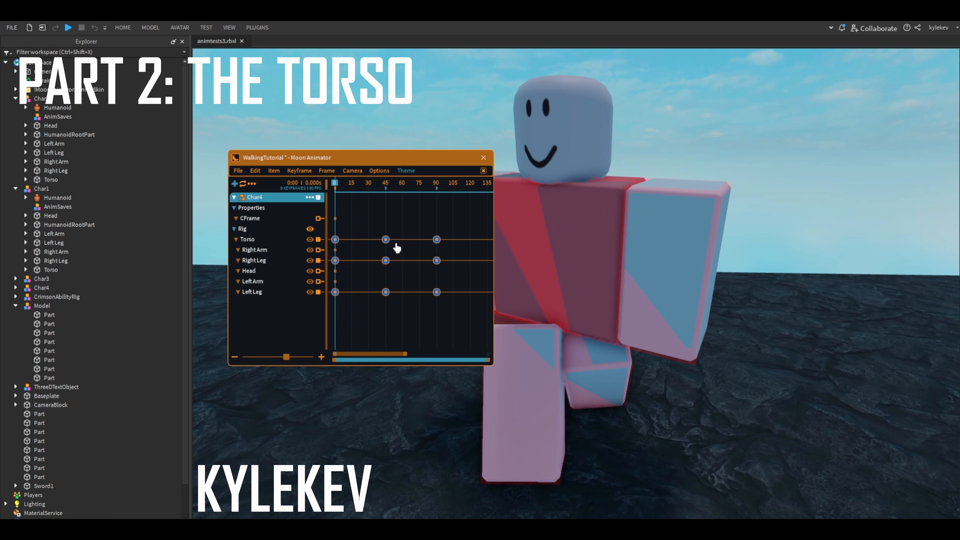
- Compare the torso and leg keyframe poses at frames 0 and 45 by scrubbing the walk cycle
left_click_drag(339, 187, 327, 208)
left_click_drag(393, 226, 299, 327)
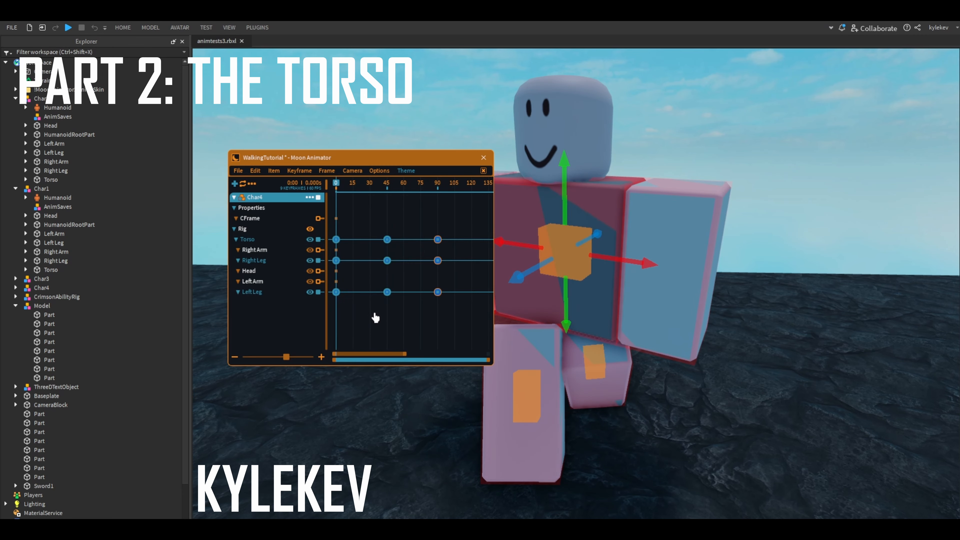
left_click(374, 315)
left_click_drag(338, 183, 336, 219)
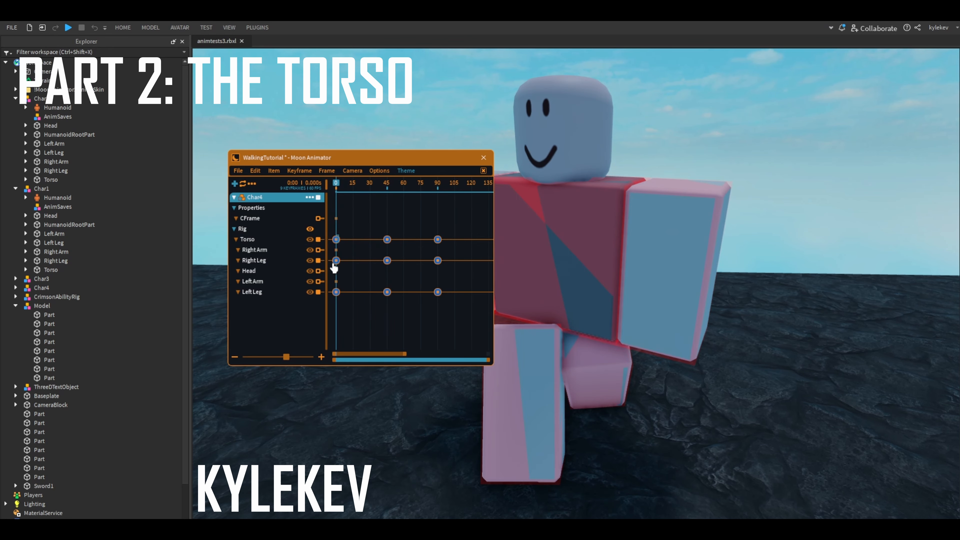
left_click_drag(333, 265, 331, 301)
left_click_drag(388, 184, 387, 193)
left_click_drag(396, 231, 373, 324)
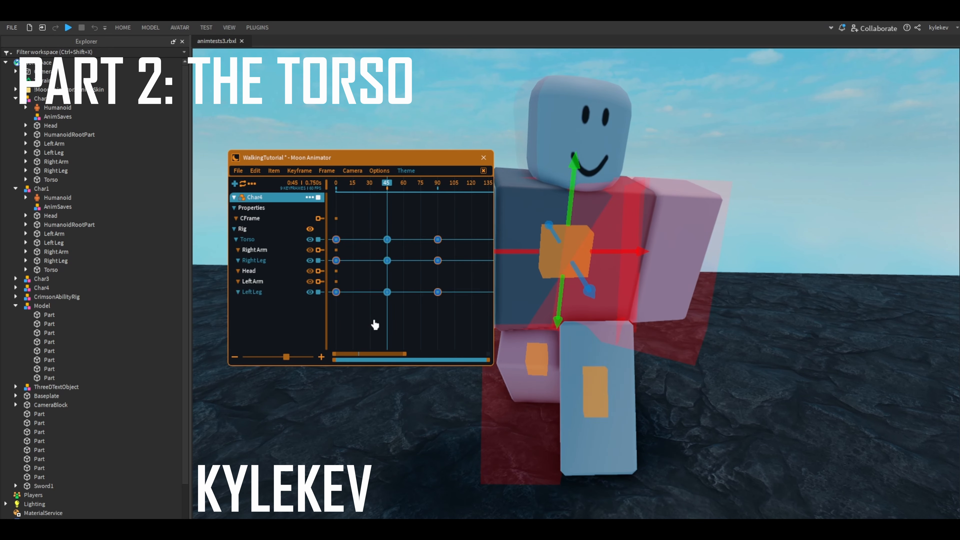
left_click(375, 323)
left_click_drag(390, 189, 395, 314)
scroll(337, 234, "up", 1)
left_click(394, 321)
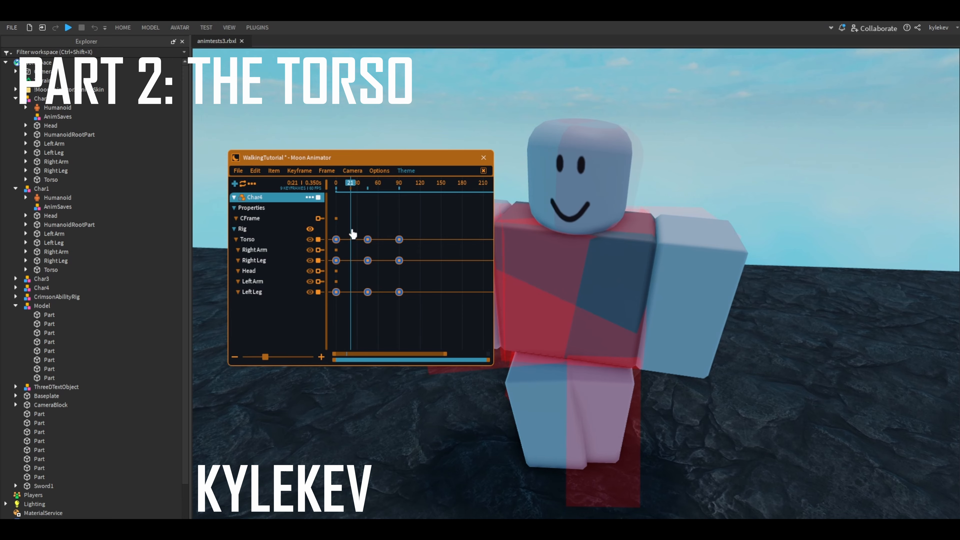
- Raise the torso slightly along the world vertical axis at frame 21 to key the passing position
scroll(345, 205, "up", 1)
scroll(351, 205, "down", 1)
scroll(353, 197, "up", 1)
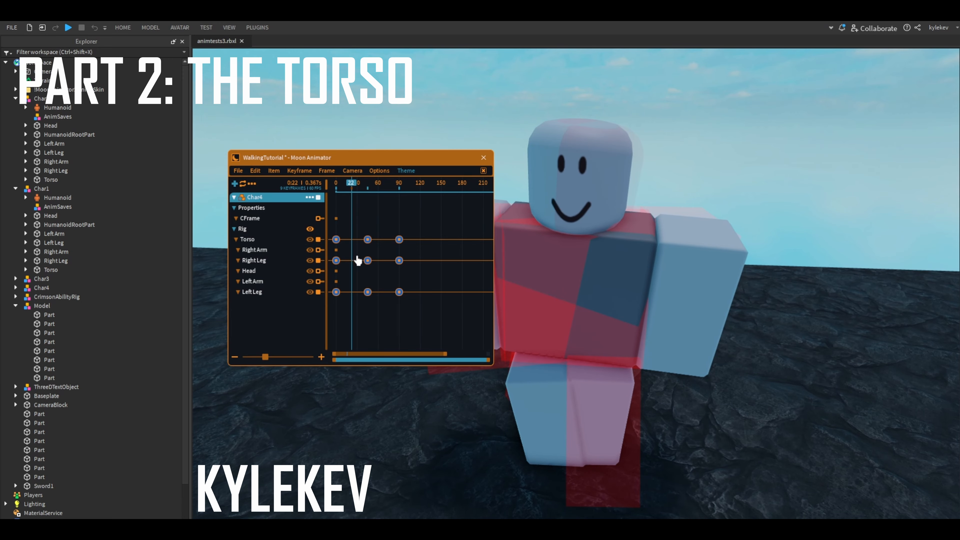
scroll(355, 260, "down", 1)
left_click(264, 241)
right_click_drag(639, 365, 455, 323)
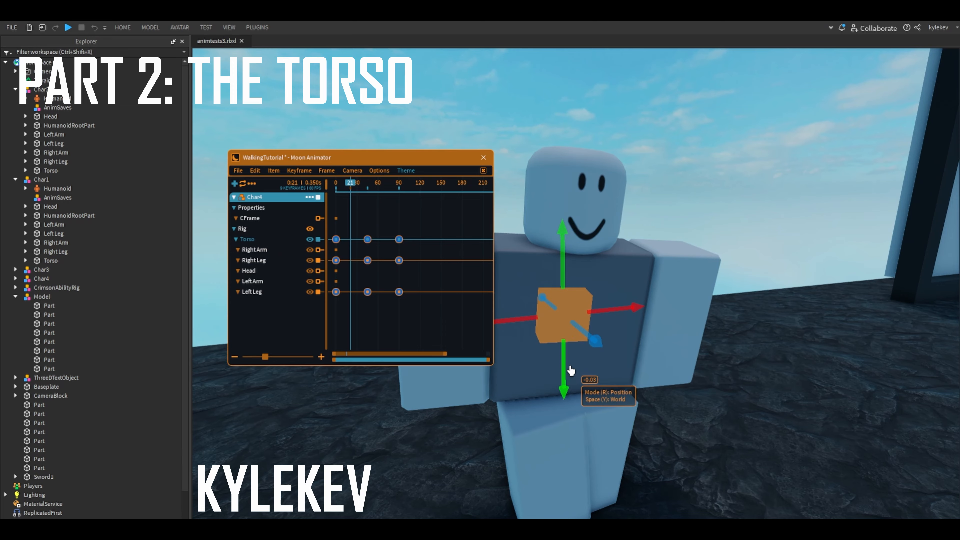
right_click_drag(570, 370, 573, 365)
left_click_drag(599, 326, 599, 322)
right_click_drag(666, 329, 565, 325)
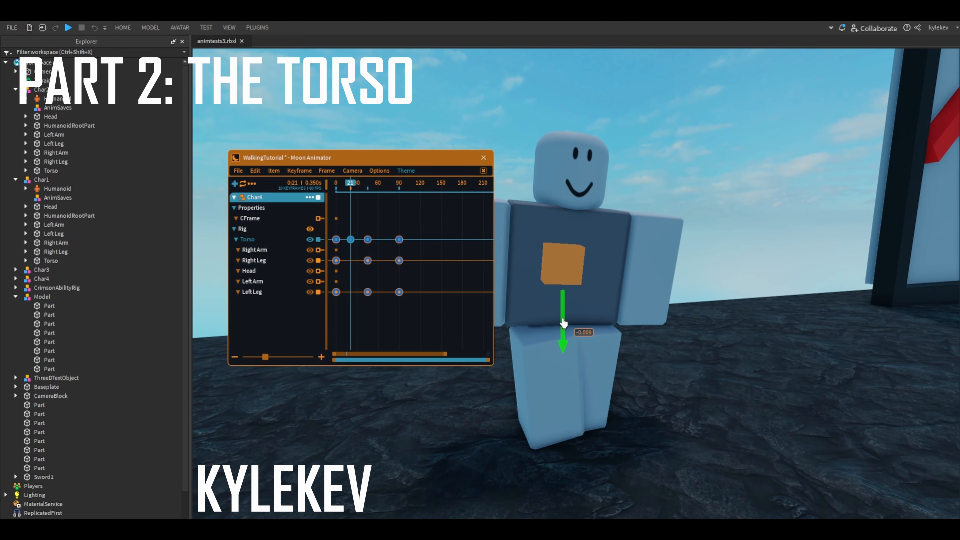
- Raise the torso slightly along the world vertical axis at frame 67 to key the second passing position
left_click(355, 301)
left_click_drag(356, 184, 370, 320)
scroll(392, 321, "up", 2)
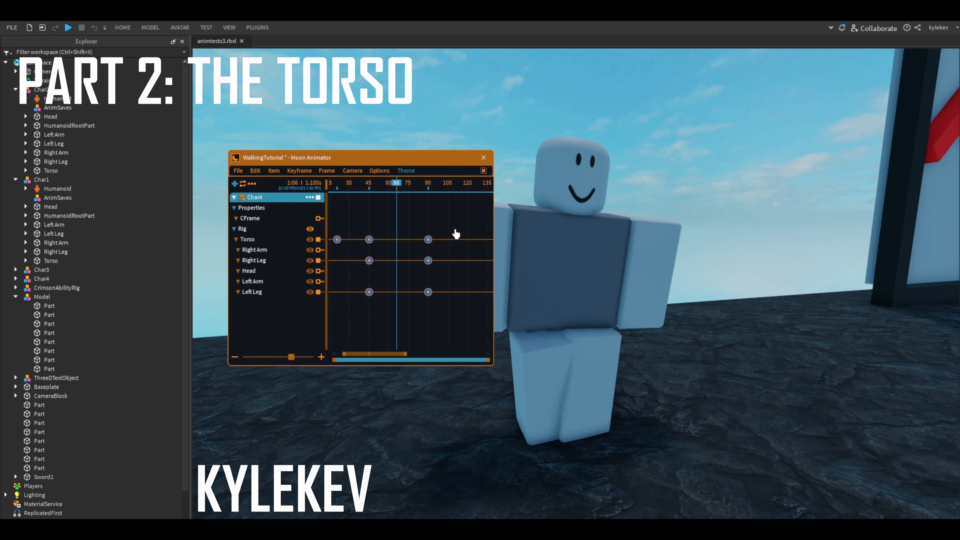
left_click_drag(454, 231, 365, 316)
left_click(412, 333)
scroll(355, 282, "down", 1)
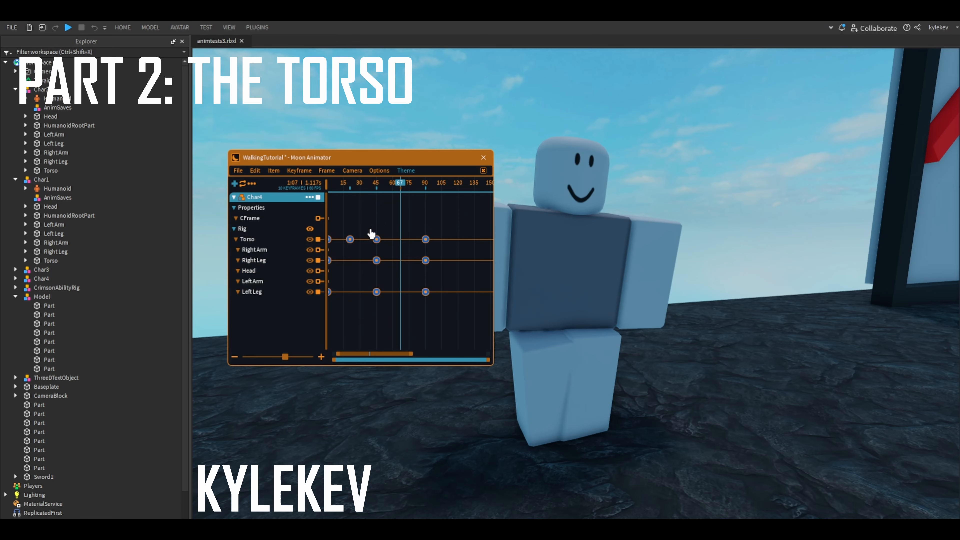
right_click_drag(590, 312, 561, 315)
left_click_drag(553, 310, 553, 314)
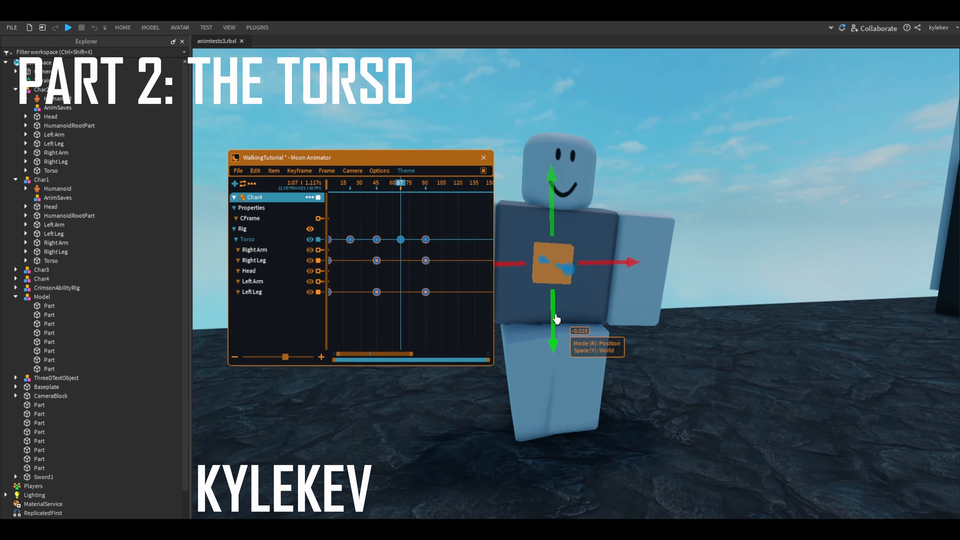
- Tilt the torso sideways by about 10.65 degrees in local space at frame 45
scroll(557, 319, "down", 4)
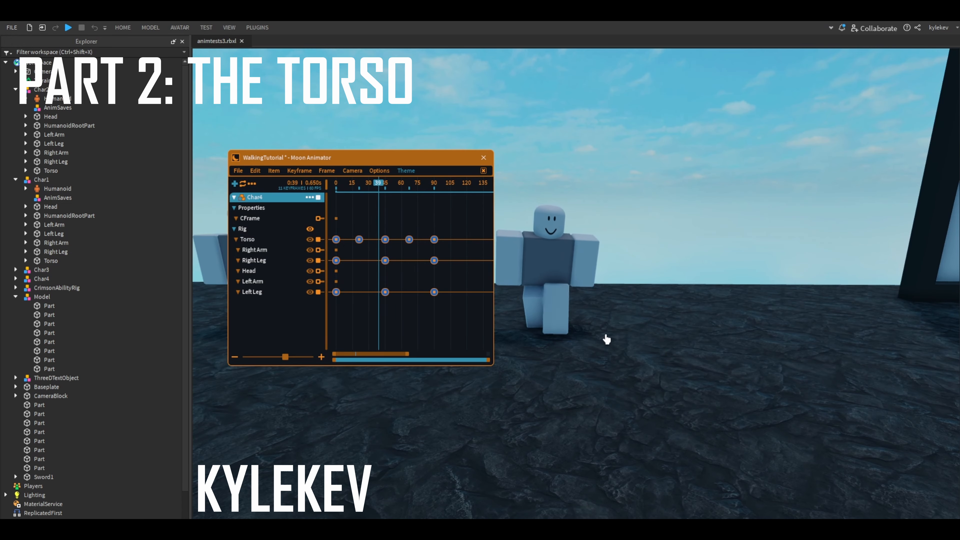
right_click_drag(606, 339, 606, 330)
key("w")
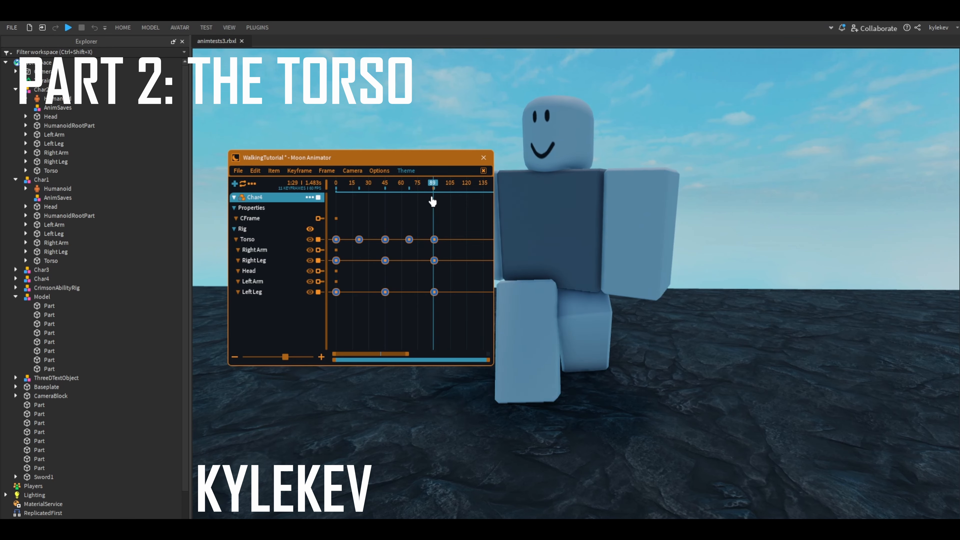
left_click(278, 240)
left_click_drag(405, 185, 386, 188)
key("r")
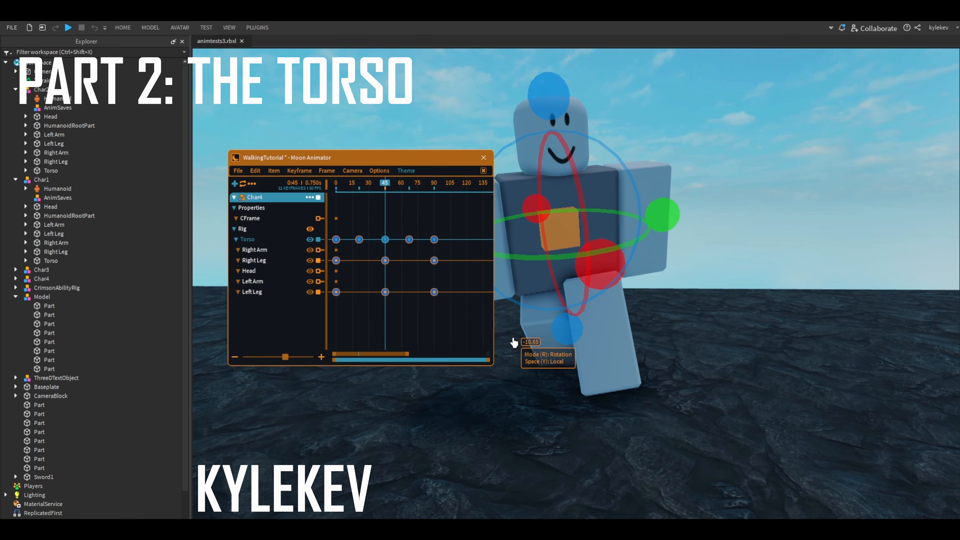
- Rotate the right leg by about 5.47 degrees at frame 45 to suit the tilted torso
left_click(554, 332)
key("a")
left_click_drag(566, 218, 576, 200)
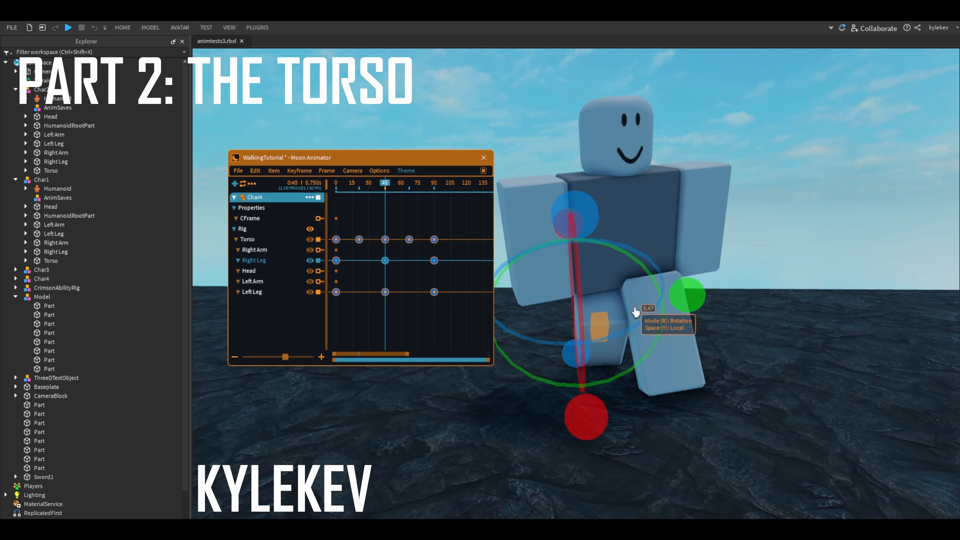
- Rotate the left leg upright at frame 45 and shift it back into line with the hip
left_click(659, 344)
left_click_drag(792, 254, 802, 253)
left_click_drag(704, 396, 671, 399)
key("r")
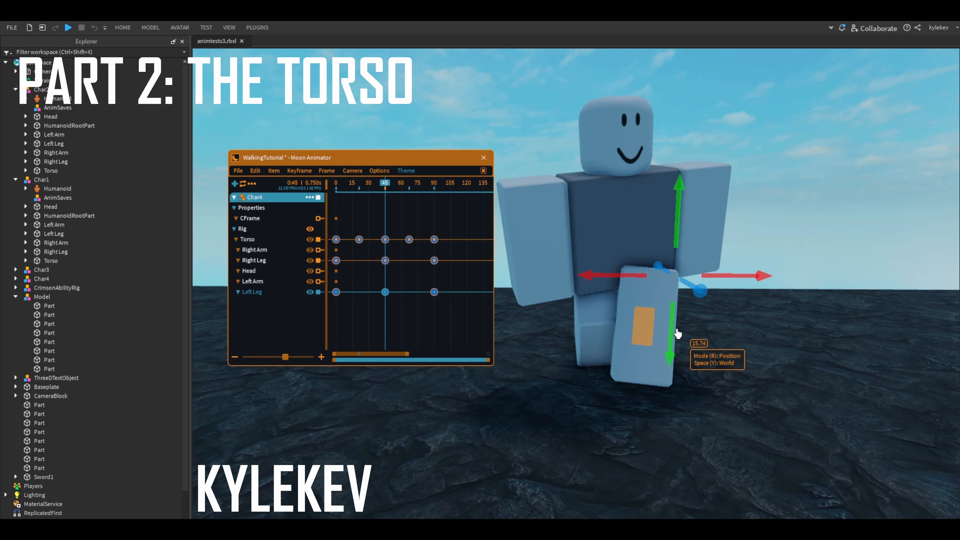
left_click_drag(677, 335, 677, 341)
key("r")
key("r")
left_click_drag(745, 288, 752, 289)
key("r")
left_click(691, 421)
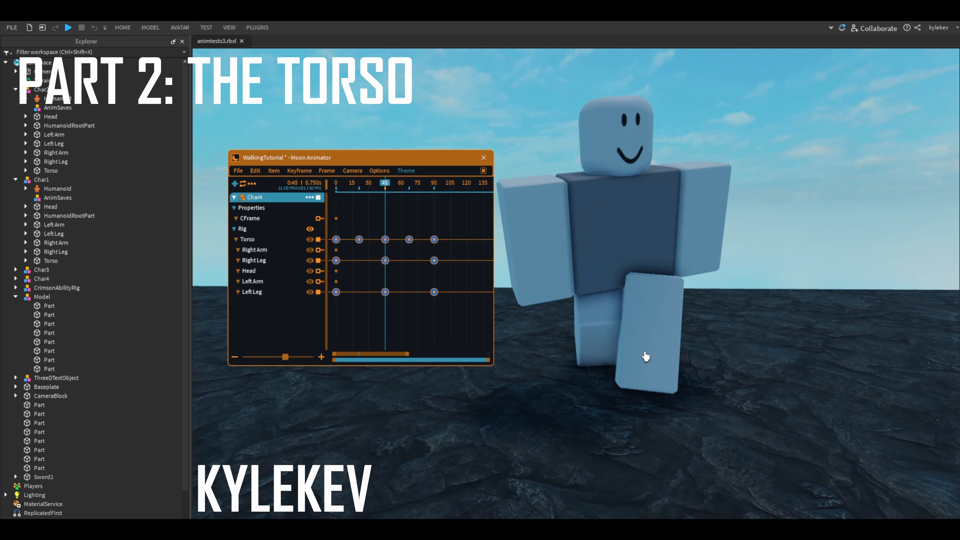
- Fine-tune the rotation of the left leg and the sideways tilt of the torso at frame 45
left_click(645, 354)
left_click_drag(682, 412, 690, 413)
left_click(606, 230)
left_click(607, 229)
left_click_drag(611, 106, 637, 97)
- Rotate the right leg slightly at frame 45 to match the refined torso tilt
left_click(579, 313)
key("Delete")
left_click(273, 250)
left_click(249, 240)
left_click(592, 331)
left_click(591, 331)
left_click_drag(677, 302, 667, 303)
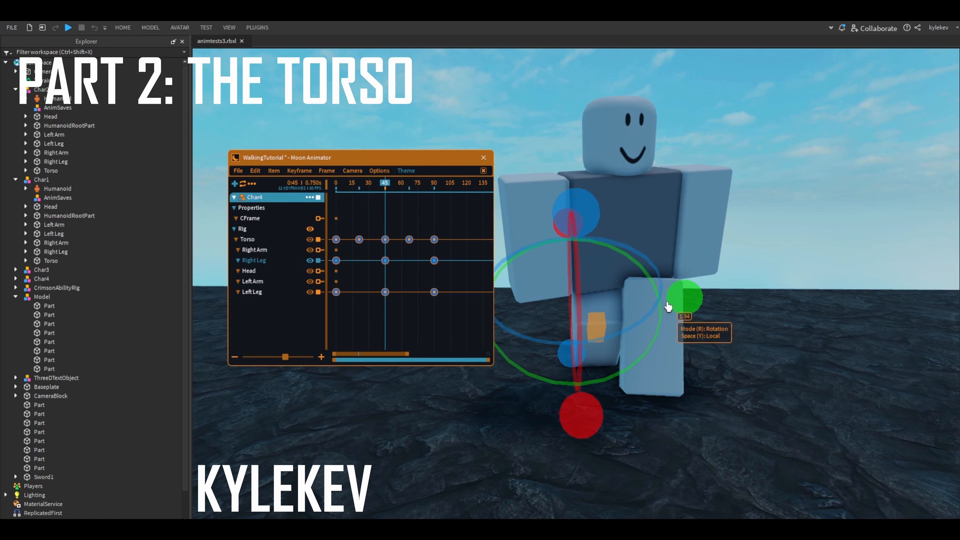
key("r")
key("y")
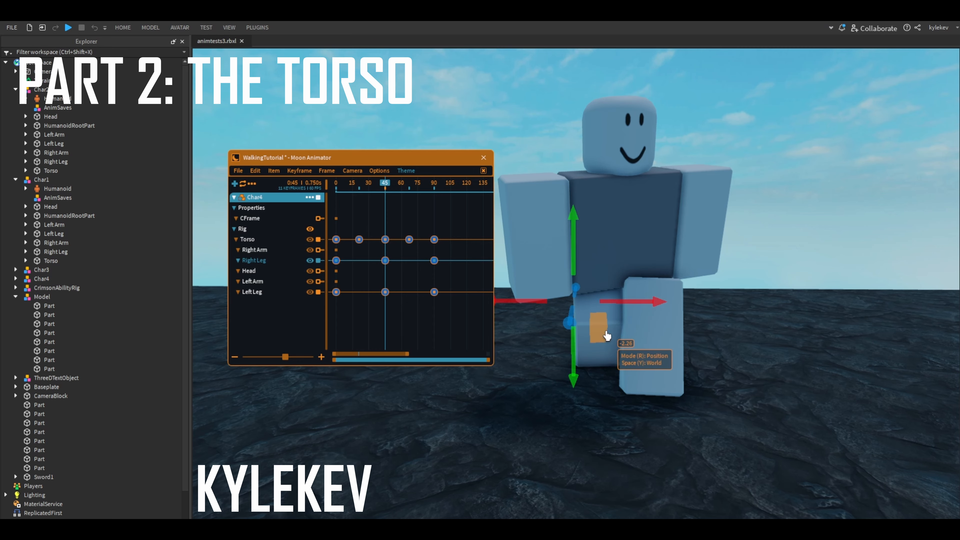
- Rotate the left leg outward by about 4 degrees at frame 45 and correct its vertical position
left_click(647, 336)
key("r")
left_click_drag(686, 407, 698, 414)
key("r")
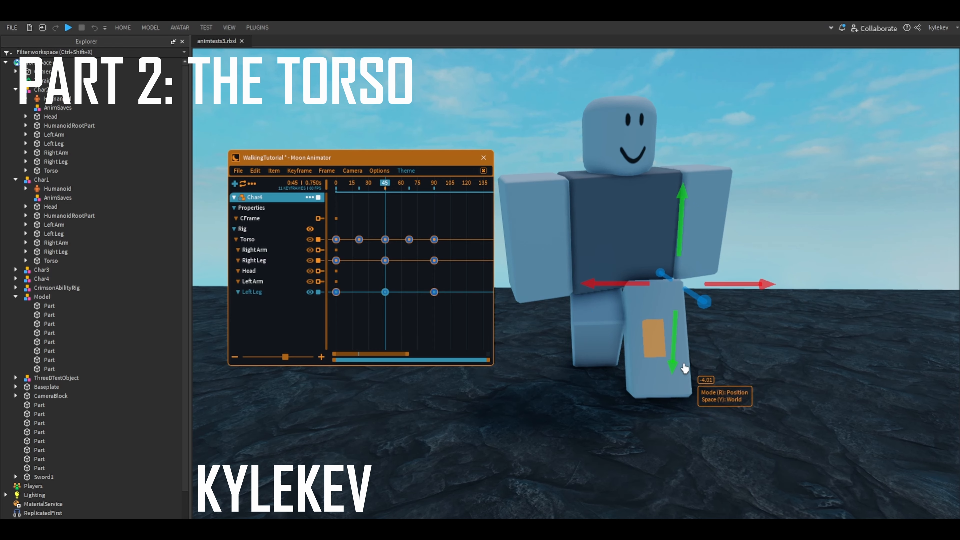
left_click_drag(684, 369, 683, 367)
- Play back the walk cycle to check the adjusted frame 45 pose
left_click_drag(375, 191, 283, 193)
key("s")
key("space")
key("space")
scroll(353, 242, "up", 4)
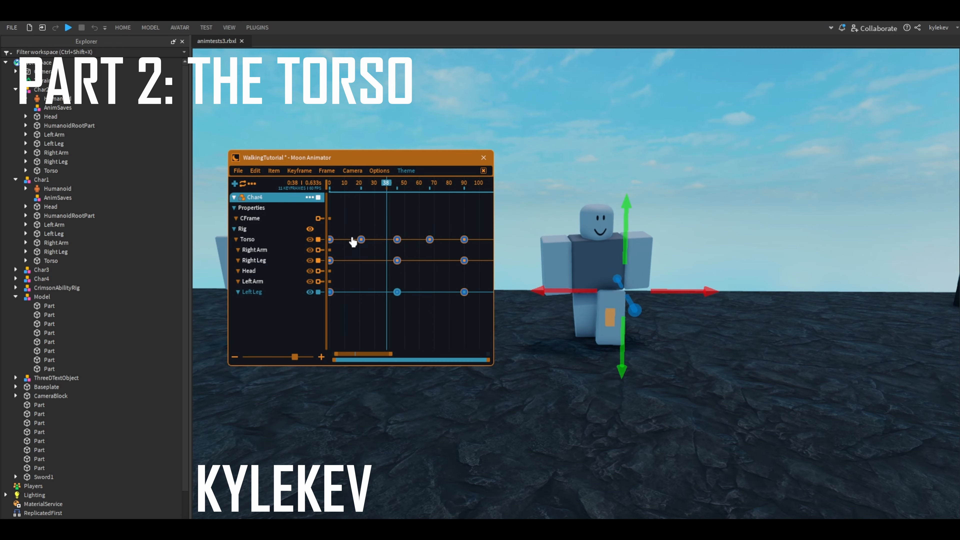
- Adjust the torso's height slightly at frame 21 and start playback
left_click_drag(376, 191, 367, 200)
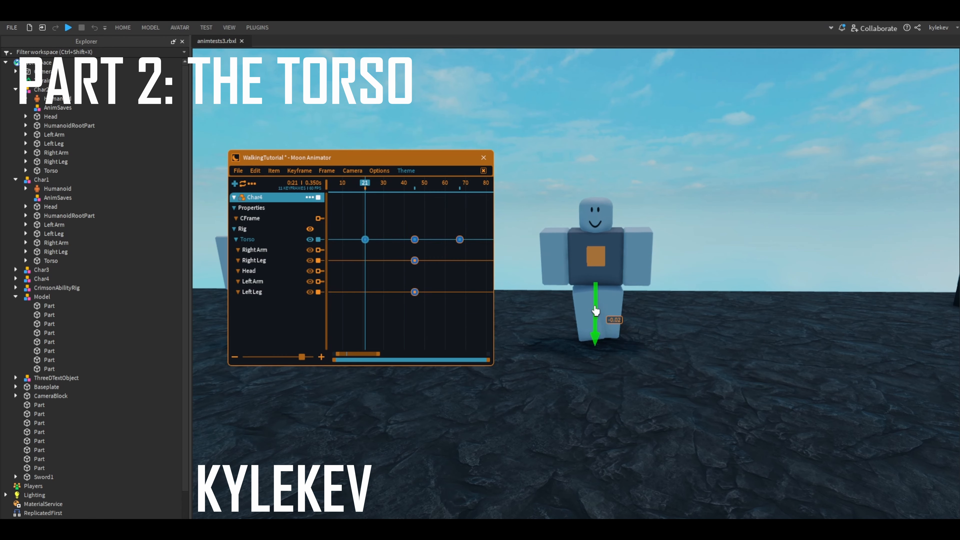
key("space")
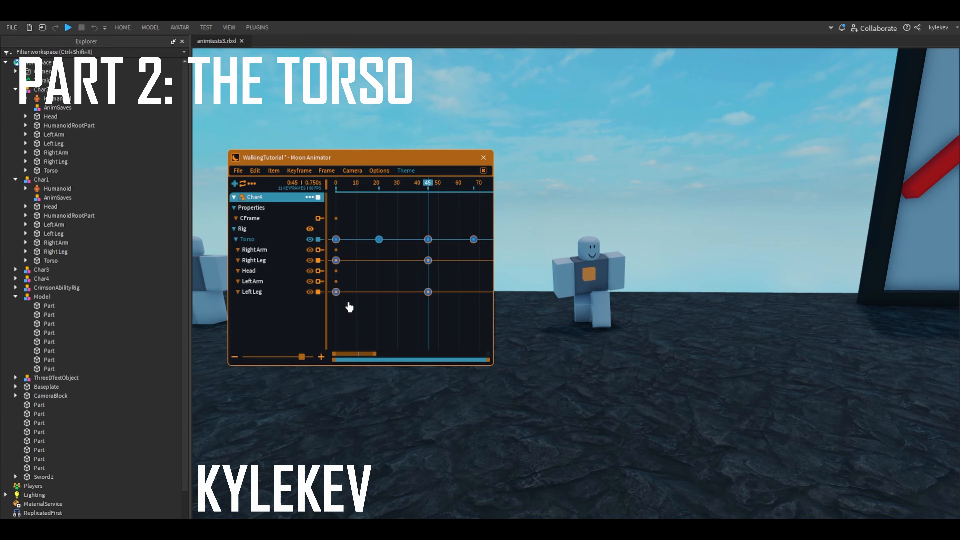
key("w")
key("d")
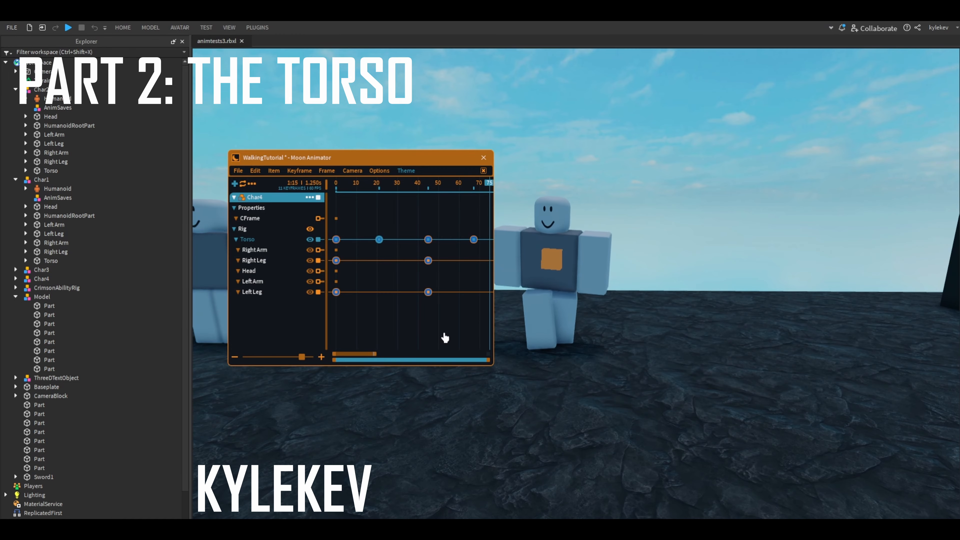
- Watch the looping walk cycle from different distances and angles to judge the torso's bounce
key("a")
key("d")
right_click_drag(537, 339, 651, 311)
key("w")
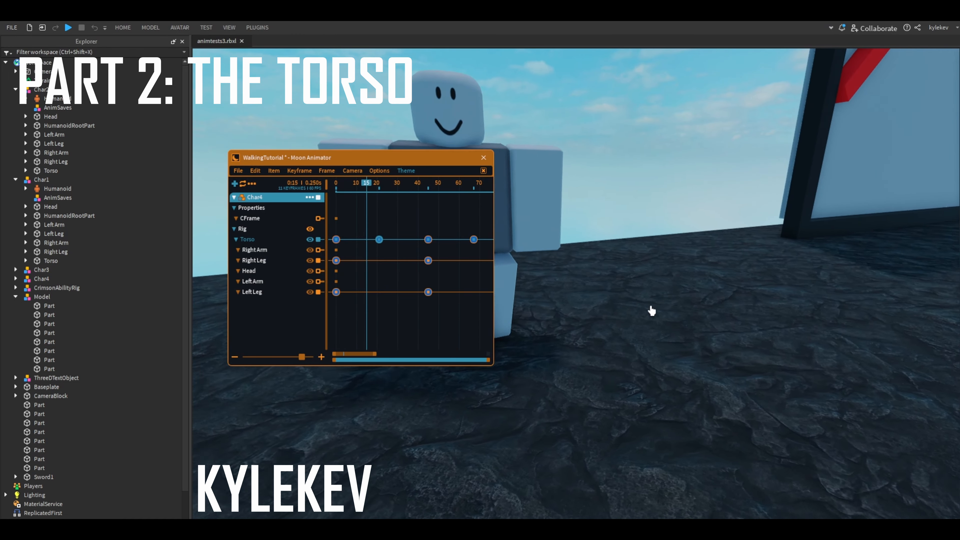
key("a")
key("space")
scroll(458, 299, "down", 3)
key("d")
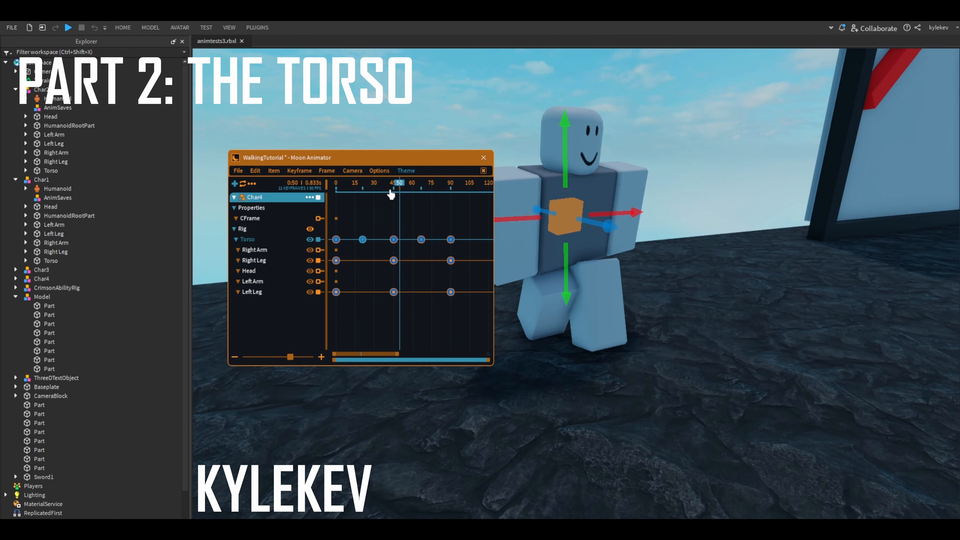
- Go to frame 21 and examine the torso's keyframe in the passing position
left_click_drag(391, 194, 366, 191)
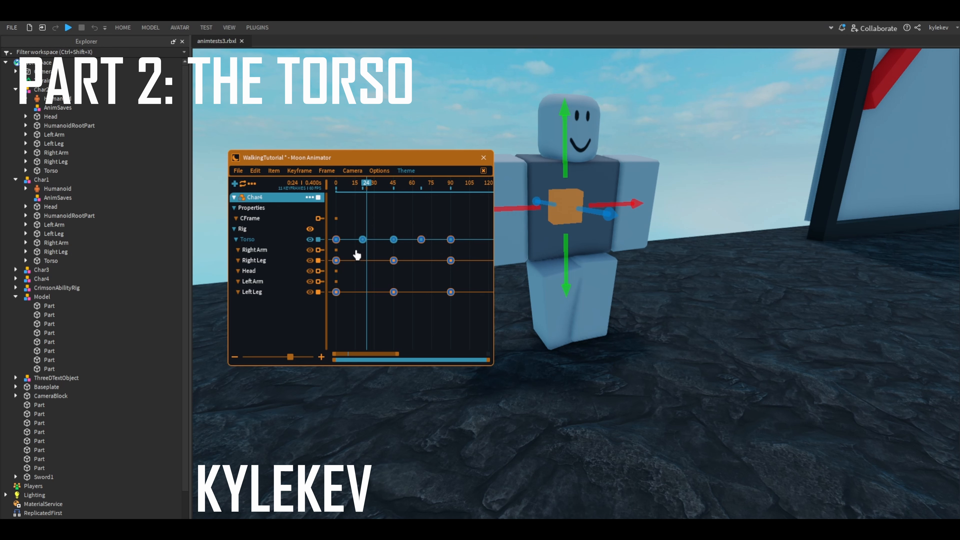
scroll(356, 254, "up", 2)
key("Left")
key("Left")
key("Left")
left_click(361, 253)
left_click_drag(350, 227, 374, 257)
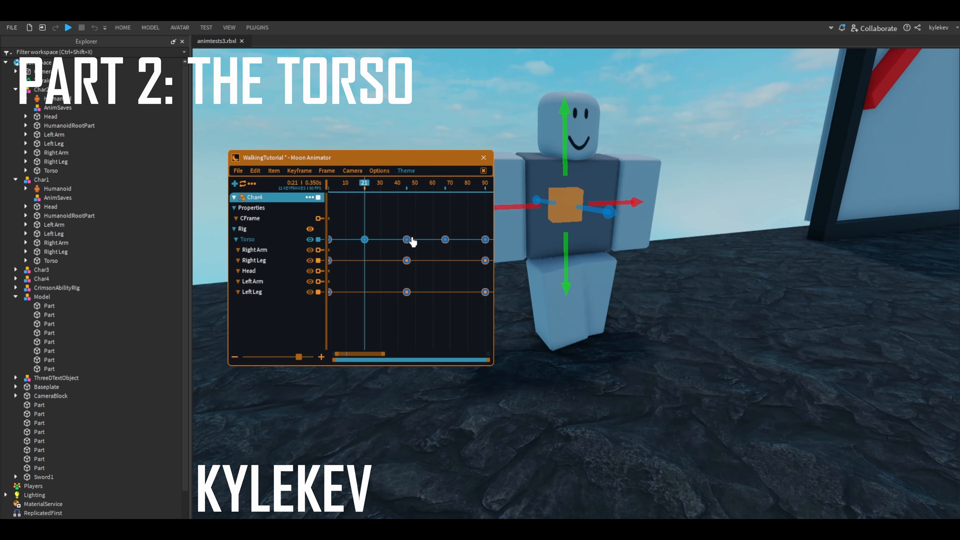
- Add a torso keyframe at frame 33, between the frame 21 and frame 45 keyframes
left_click_drag(389, 191, 386, 222)
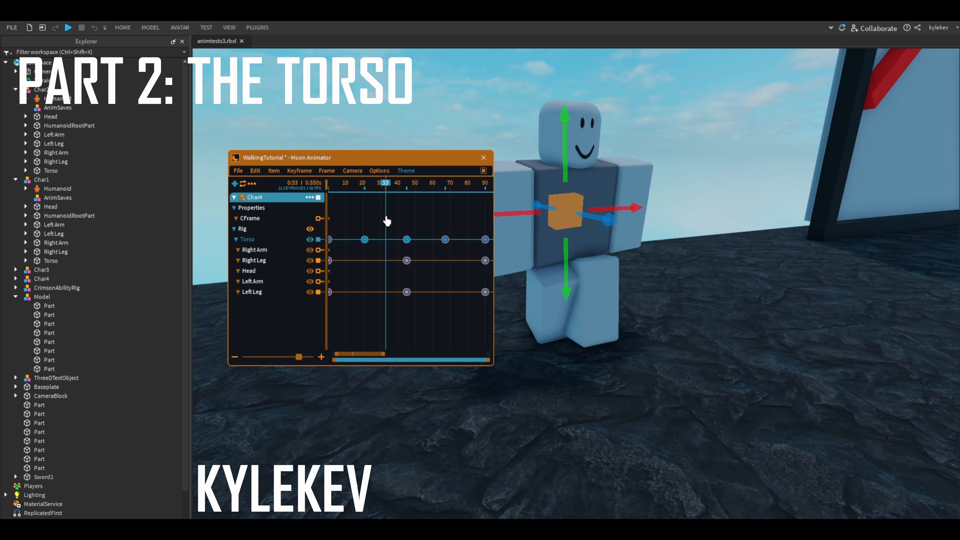
left_click(388, 253)
right_click_drag(388, 252, 461, 274)
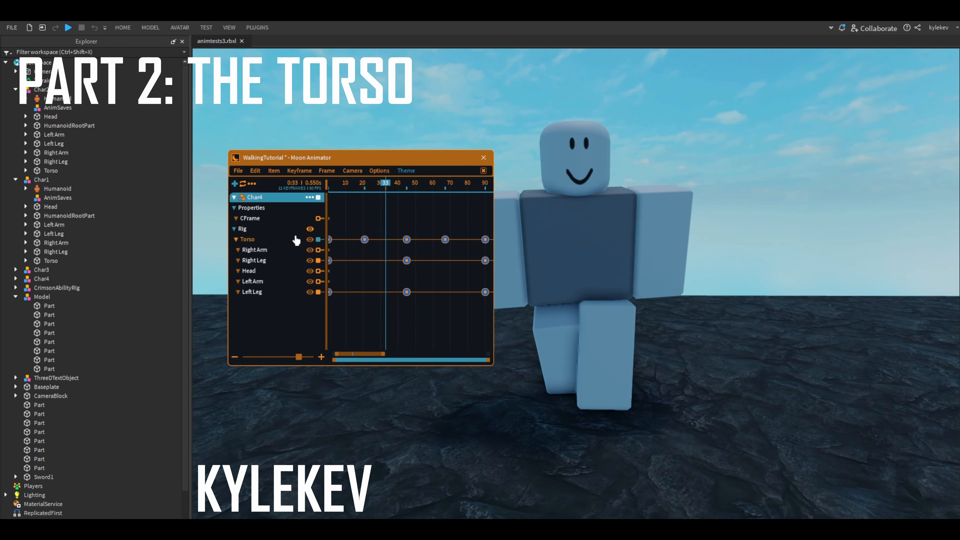
left_click(271, 242)
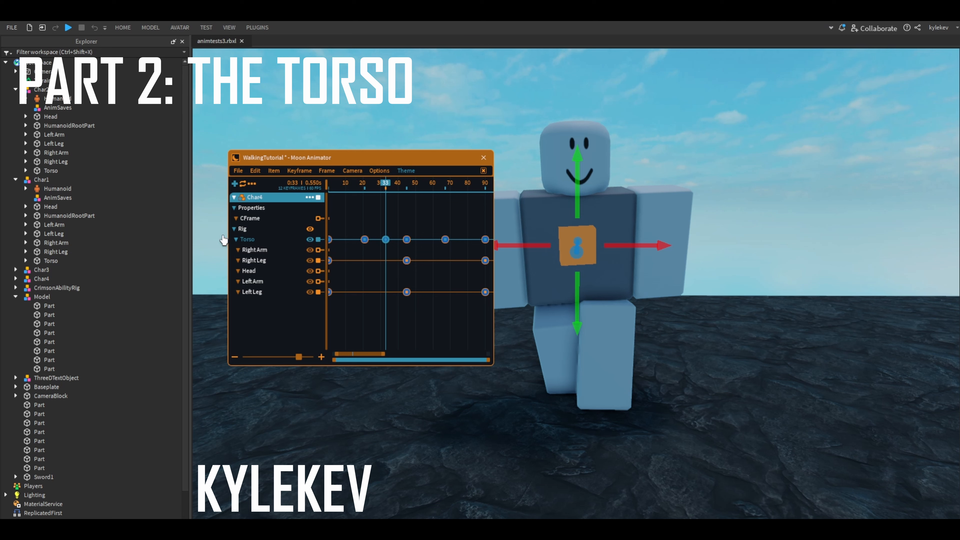
- Delete the torso keyframe at frame 33, then undo the deletion and clear the selection
key("Delete")
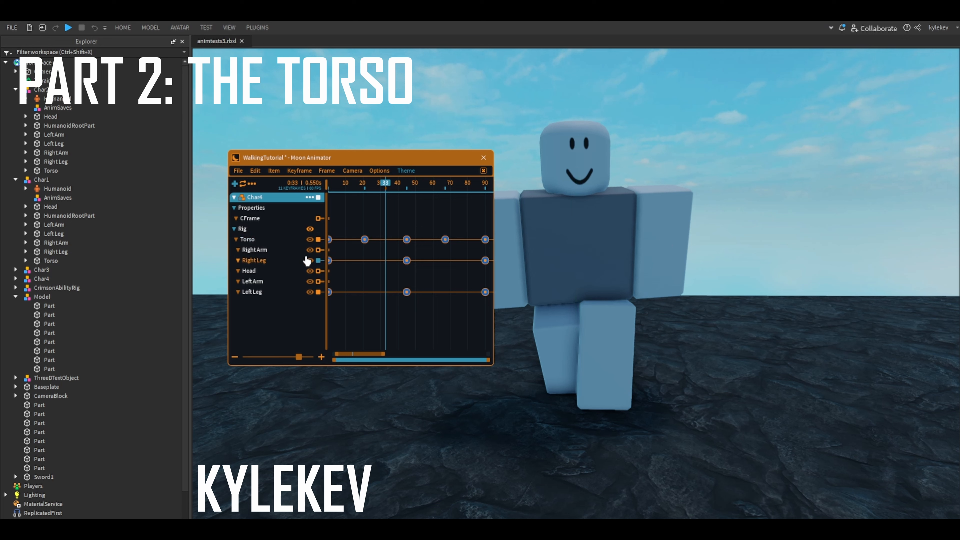
key("ctrl+z")
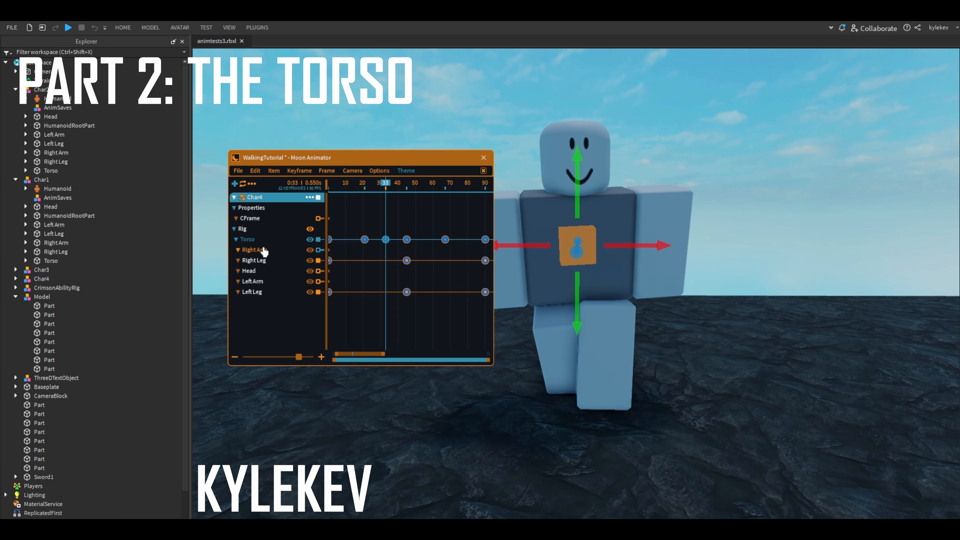
right_click_drag(722, 367, 733, 382)
left_click(732, 379)
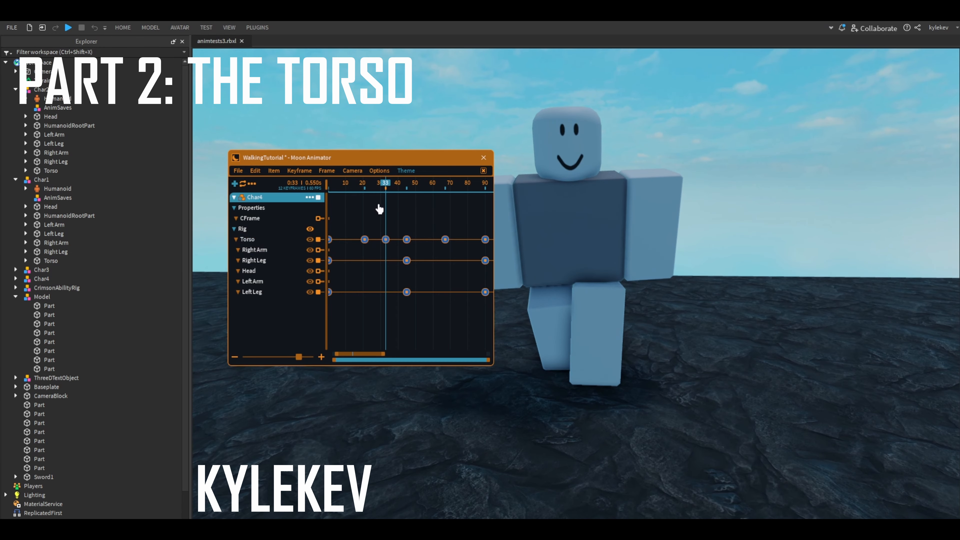
- Return the animation to frame 0 and examine the torso and legs in the starting pose
scroll(396, 200, "up", 1)
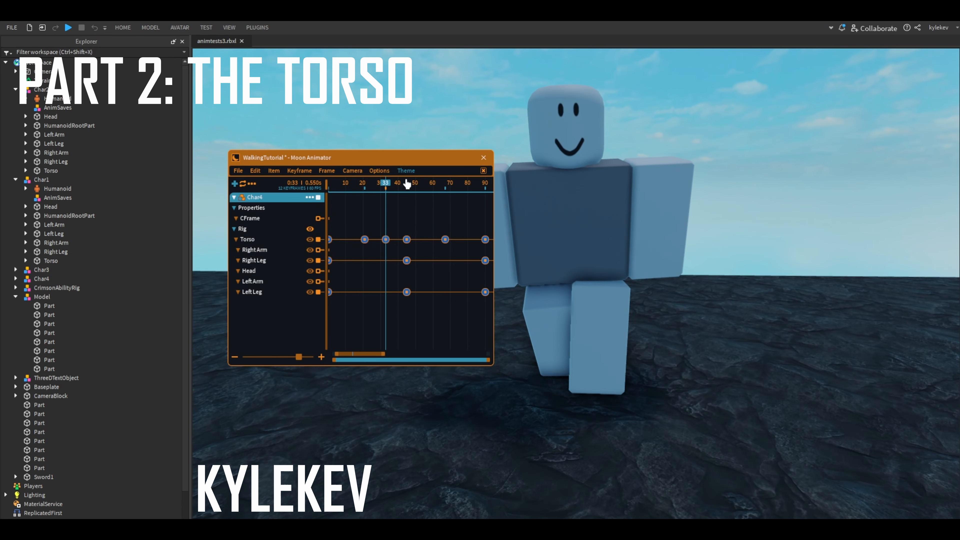
scroll(378, 226, "down", 3)
left_click(386, 240)
left_click_drag(388, 193, 327, 198)
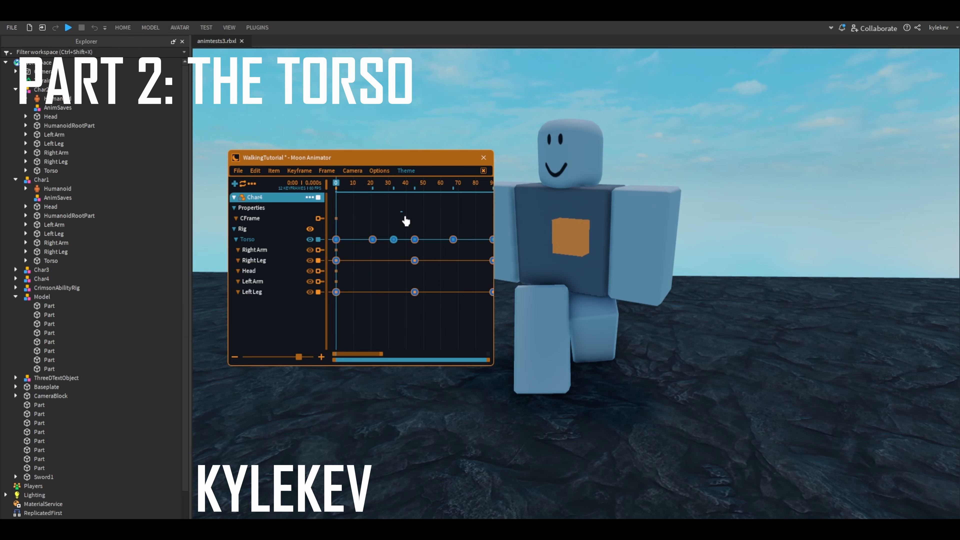
right_click_drag(574, 239, 584, 237)
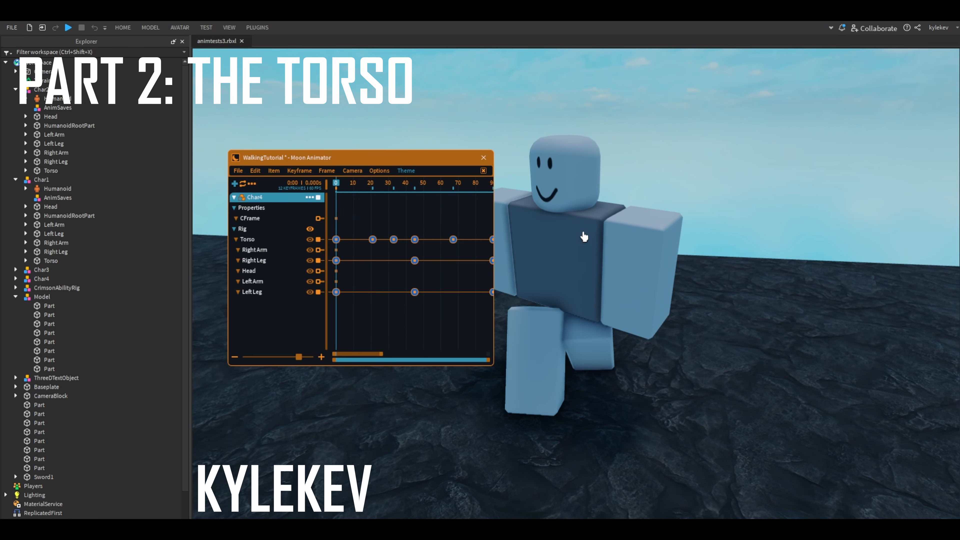
right_click_drag(595, 350, 594, 324)
scroll(594, 321, "down", 1)
- Select the legs in turn and play the walk cycle up to frame 45 to study the left leg's step
left_click(602, 308)
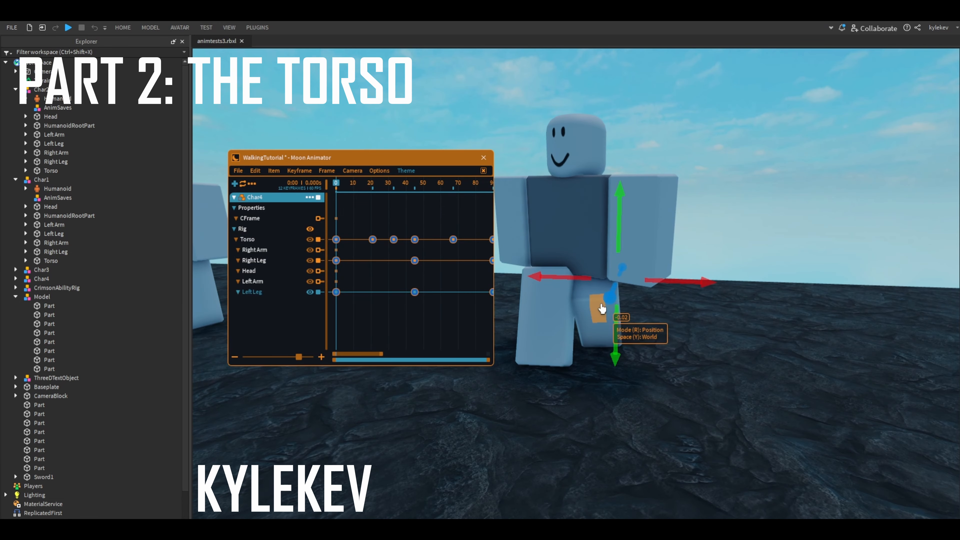
left_click(559, 363)
left_click(550, 327)
left_click(602, 322)
right_click_drag(677, 333, 622, 313)
key("space")
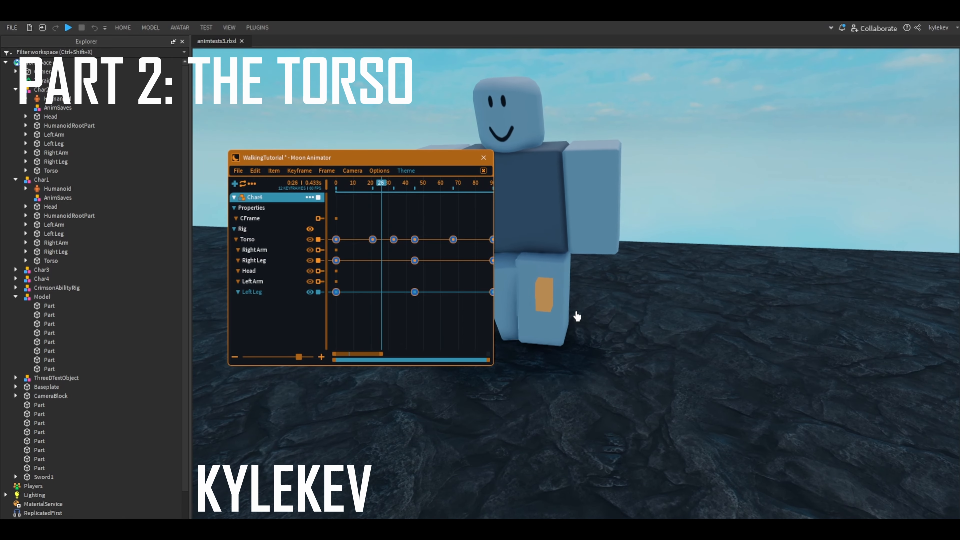
key("space")
key("space")
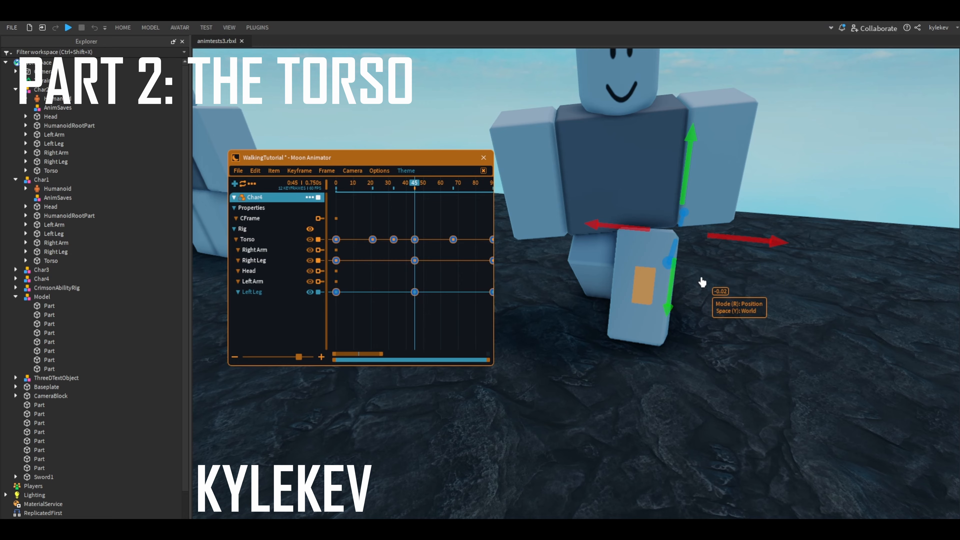
- Tilt the torso sideways by about -4° at its frame 33 keyframe
left_click(393, 239)
left_click(270, 243)
right_click_drag(671, 207, 619, 223)
key("r")
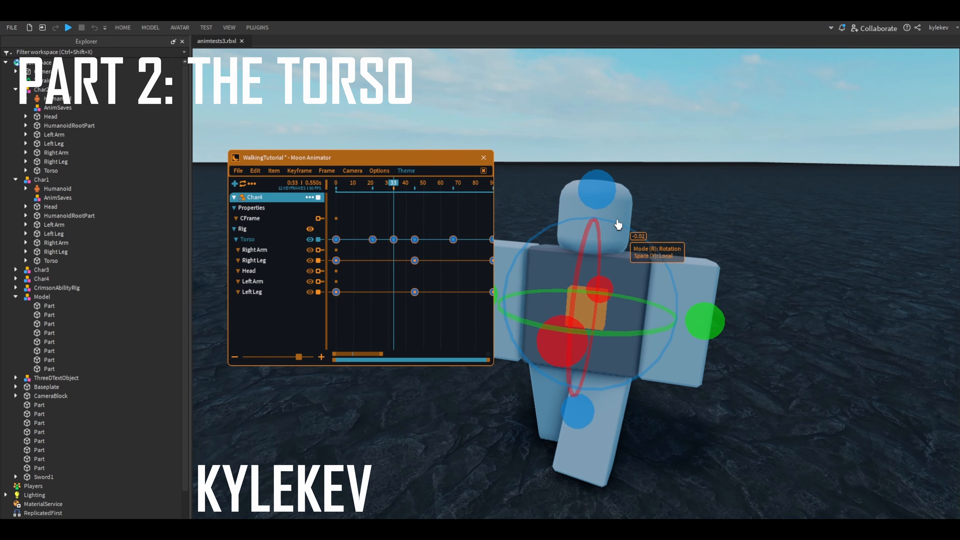
left_click_drag(603, 197, 610, 198)
right_click_drag(610, 198, 589, 216)
left_click(641, 206)
right_click_drag(426, 244, 412, 248)
key("s")
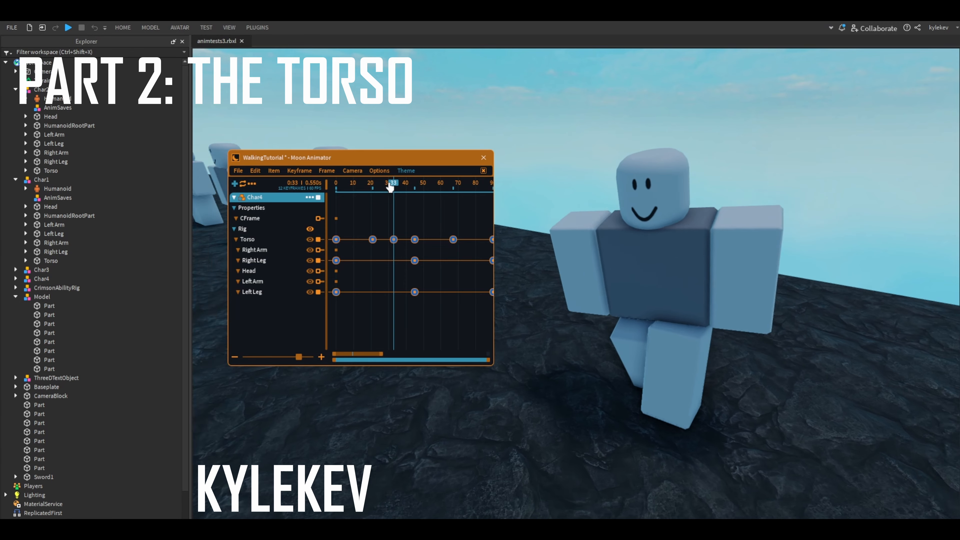
- Go to frame 18, select the left leg and examine its passing pose up close
left_click_drag(393, 187, 367, 187)
left_click(665, 363)
key("w")
key("d")
right_click_drag(664, 375, 634, 322)
key("w")
key("d")
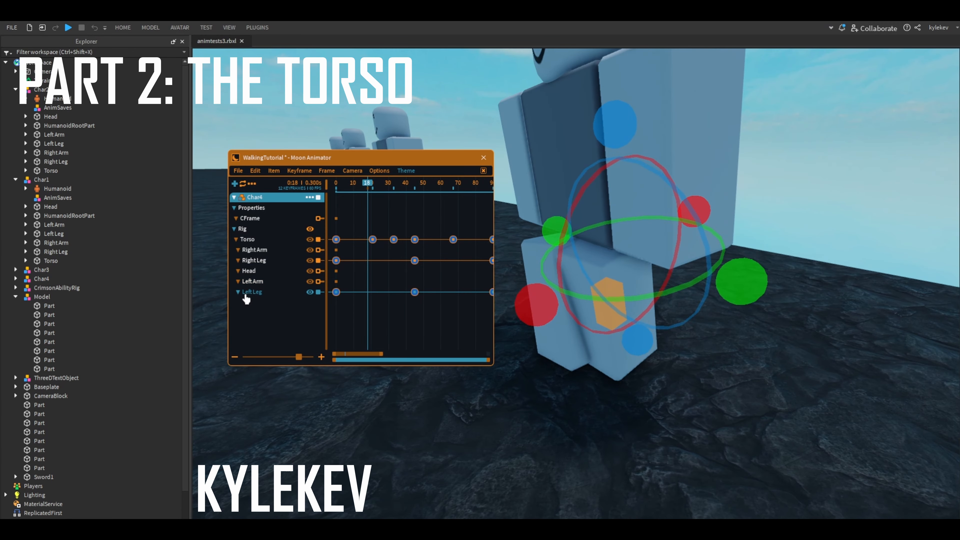
right_click_drag(529, 321, 476, 318)
key("a")
- Play and pause the walk cycle to watch the torso tilt over the planted leg, near and far
key("space")
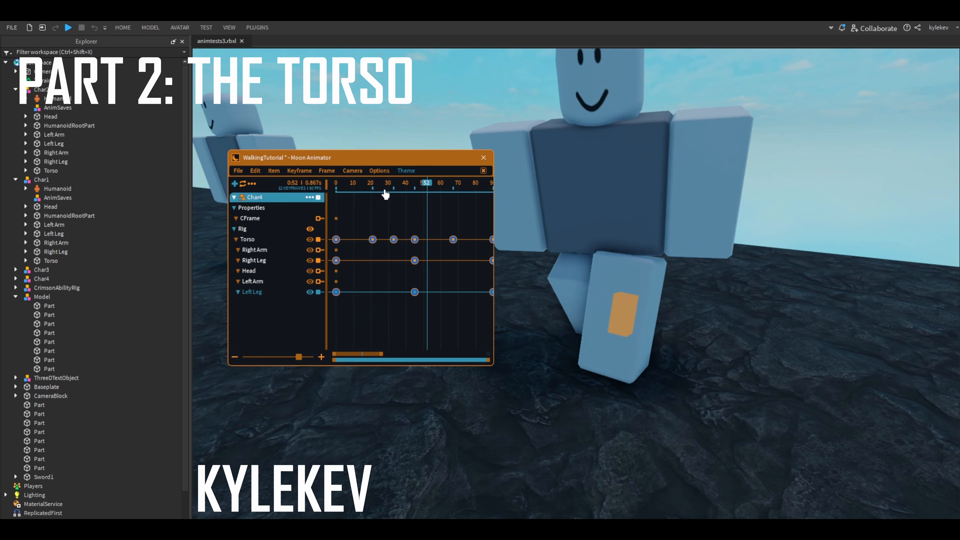
key("space")
right_click_drag(563, 256, 583, 262)
key("s")
key("space")
right_click_drag(688, 401, 682, 367)
key("space")
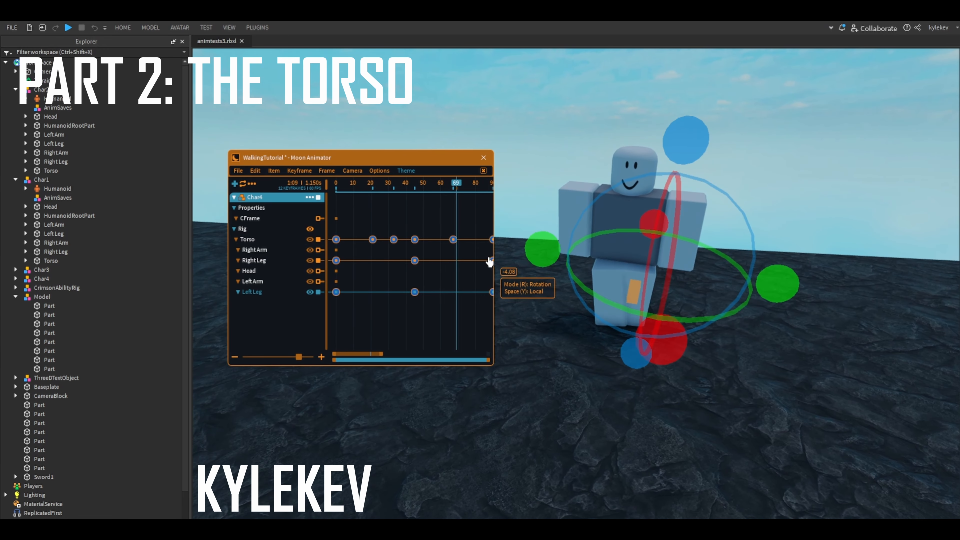
key("d")
- Add a torso keyframe at frame 80 with a sideways tilt of about 4.7°, opposite to the tilt at frame 33
left_click(459, 277)
left_click(468, 192)
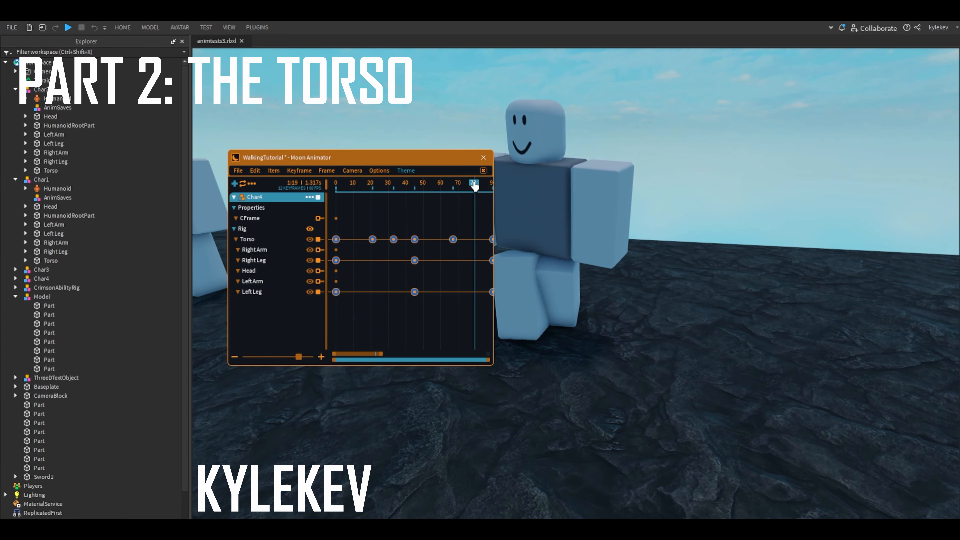
scroll(463, 242, "down", 1)
left_click(438, 239)
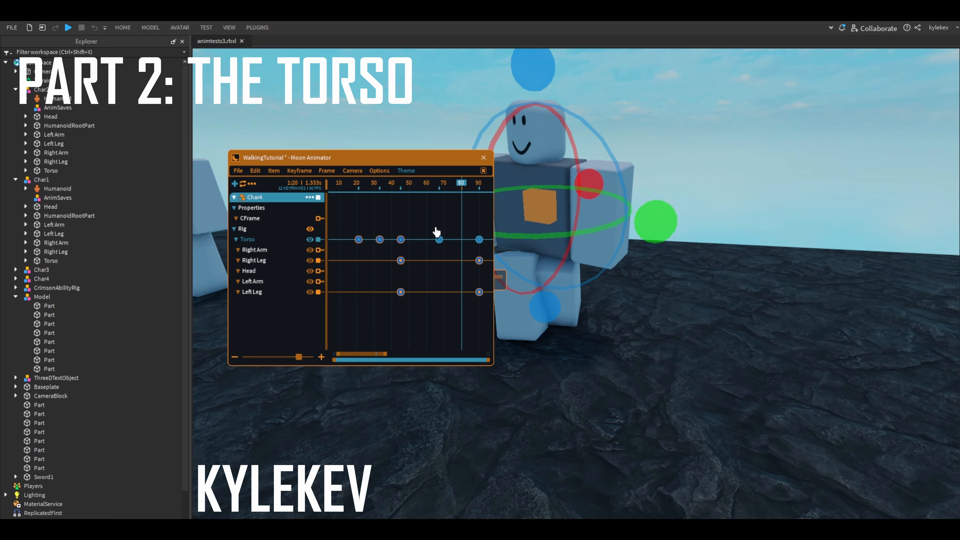
left_click(446, 279)
left_click(305, 239)
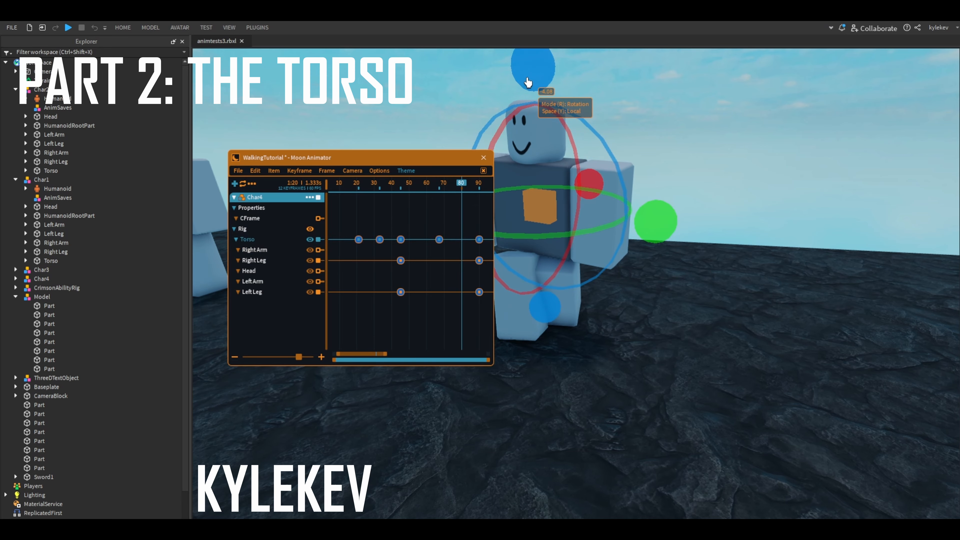
left_click_drag(529, 83, 527, 151)
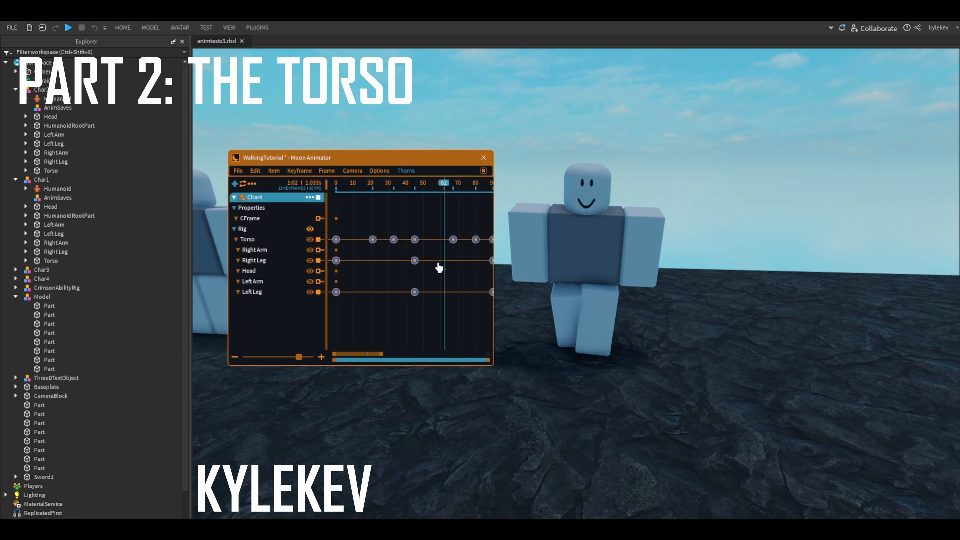
- Select the torso keyframes at frames 33 and 80 and split them into pairs at frames 30 and 36, and 77 and 83
left_click(411, 237)
scroll(414, 235, "up", 2)
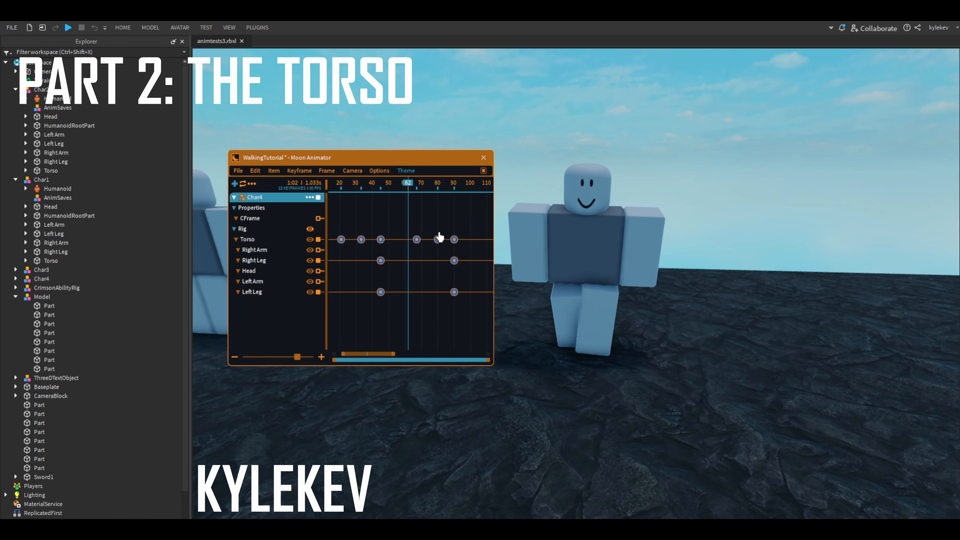
left_click(439, 242)
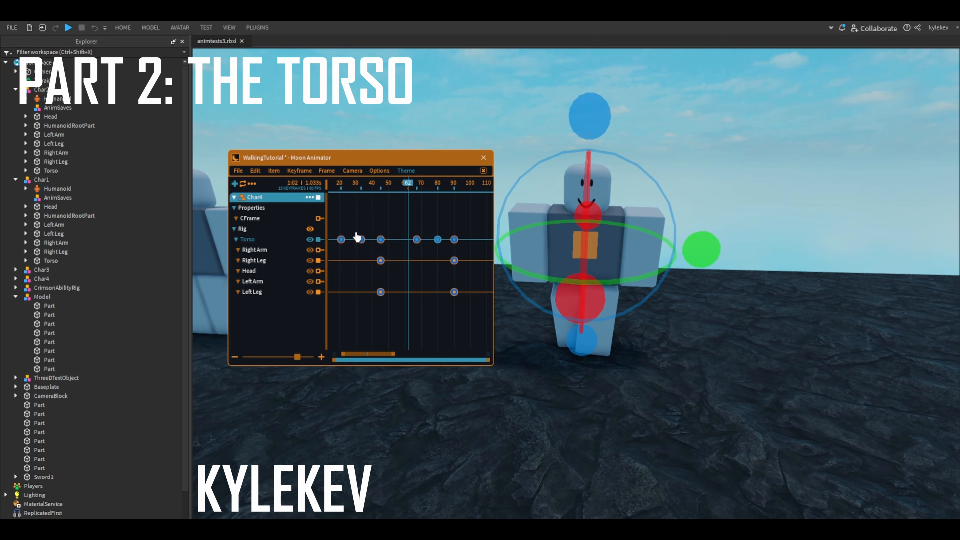
left_click_drag(356, 234, 373, 245, "ctrl")
left_click_drag(394, 185, 361, 200)
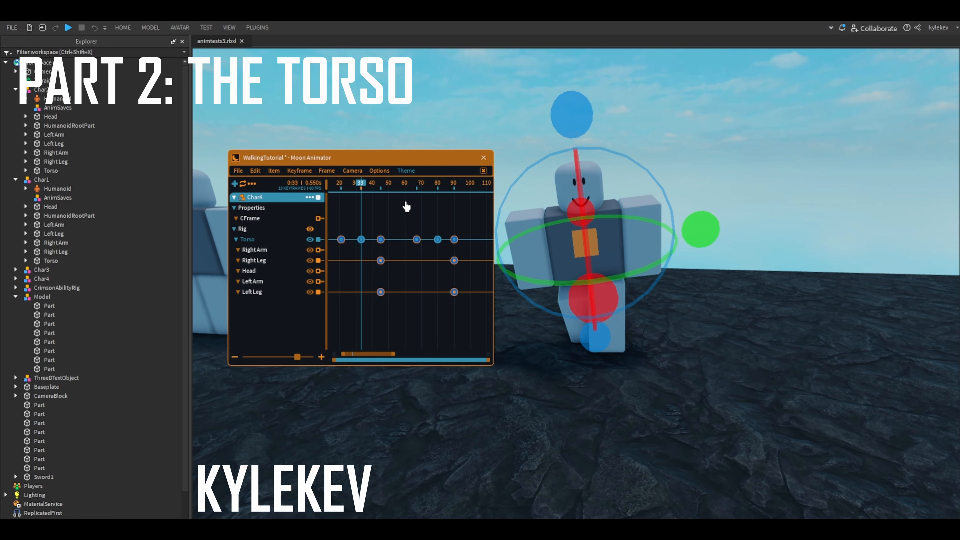
key("super")
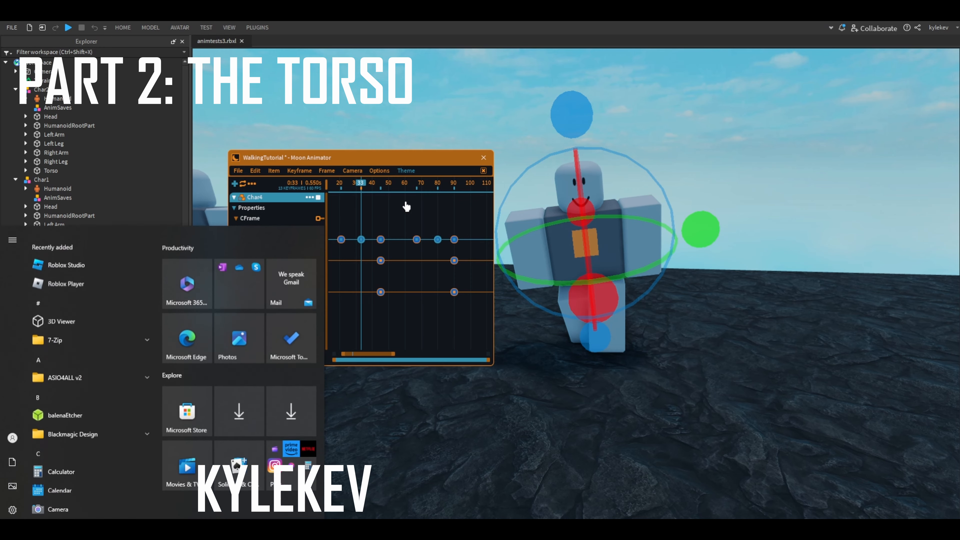
key("super")
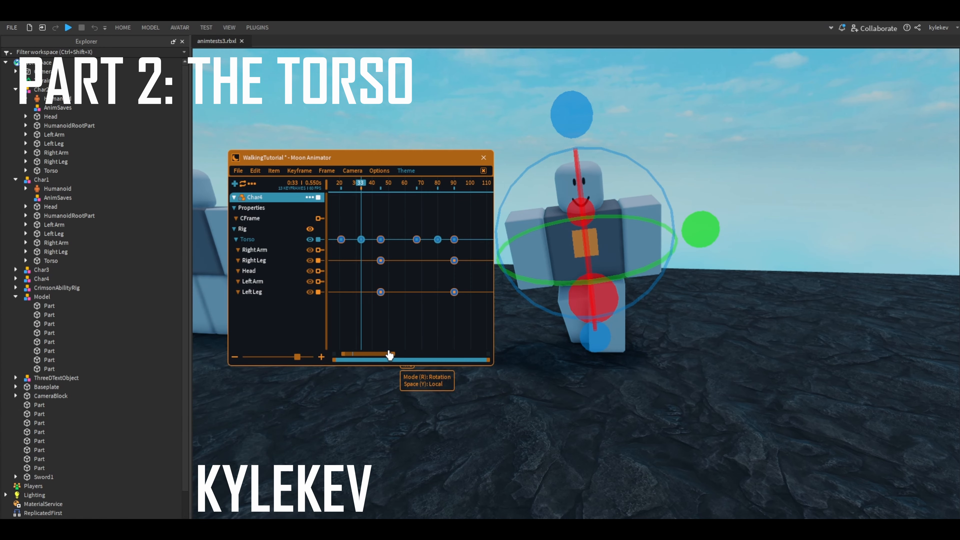
right_click_drag(511, 289, 530, 281)
right_click_drag(489, 139, 489, 140)
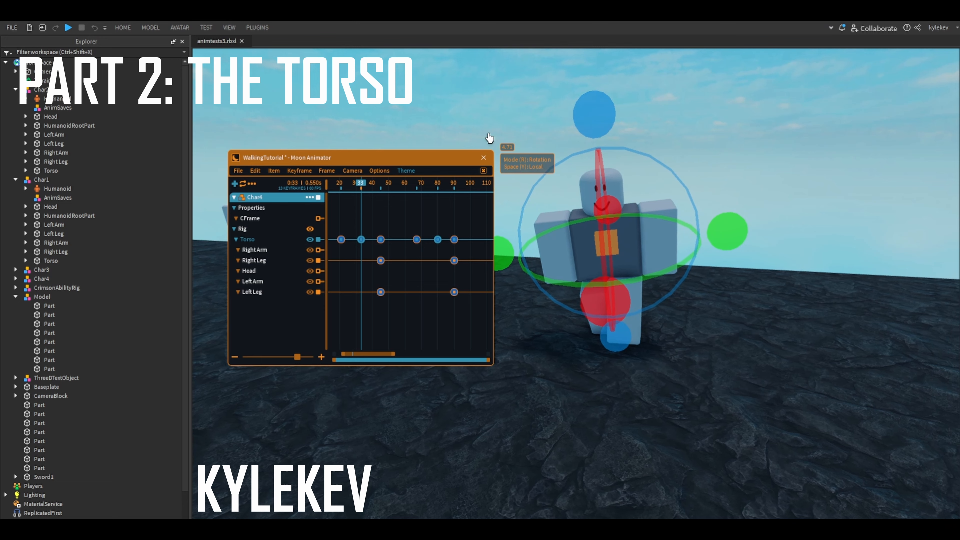
right_click_drag(615, 153, 615, 152)
right_click_drag(649, 167, 657, 160)
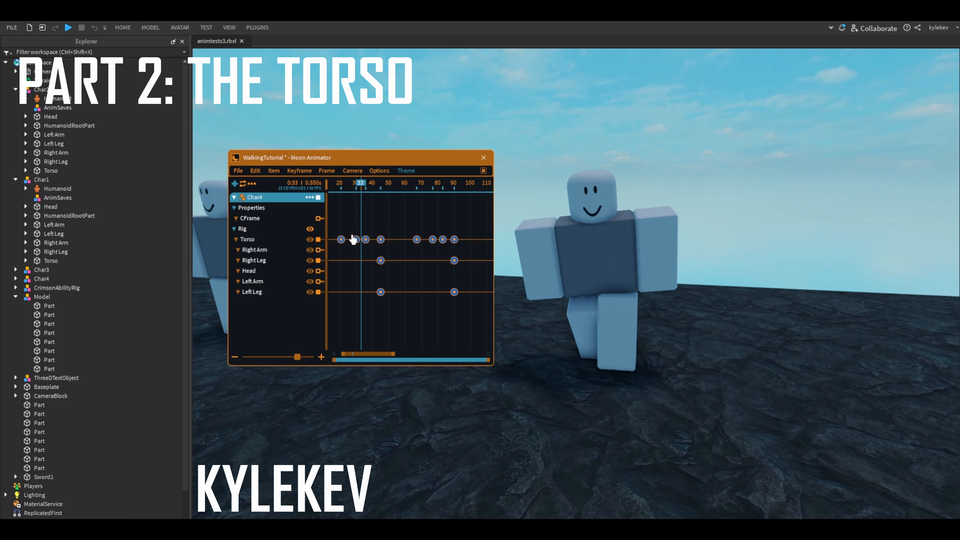
key("super")
key("super")
- Scrub across the paired torso keyframes at frames 30 and 36 and at 77 and 83 to check how the tilt holds
left_click_drag(370, 247, 372, 248)
left_click_drag(428, 232, 447, 252, "ctrl")
scroll(359, 252, "up", 3)
left_click(360, 252)
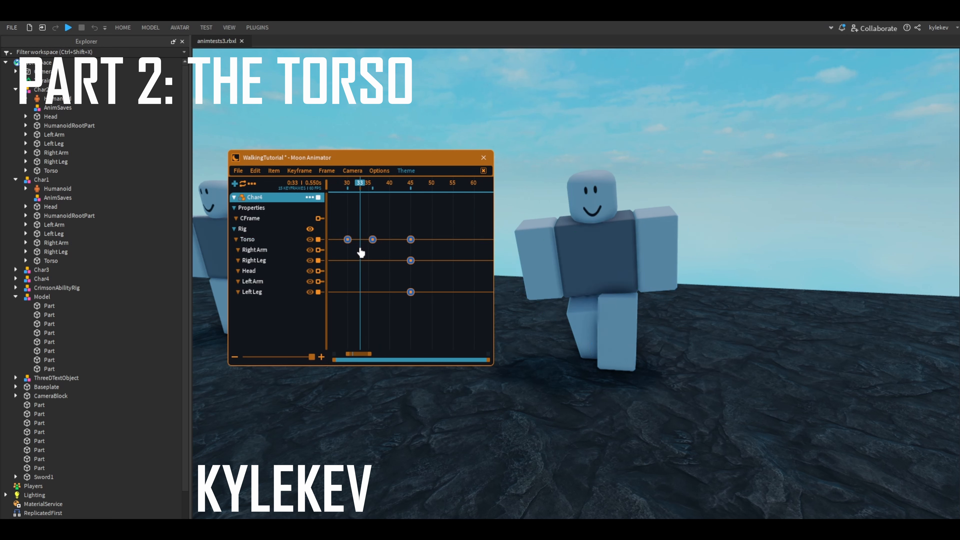
left_click_drag(354, 188, 449, 267)
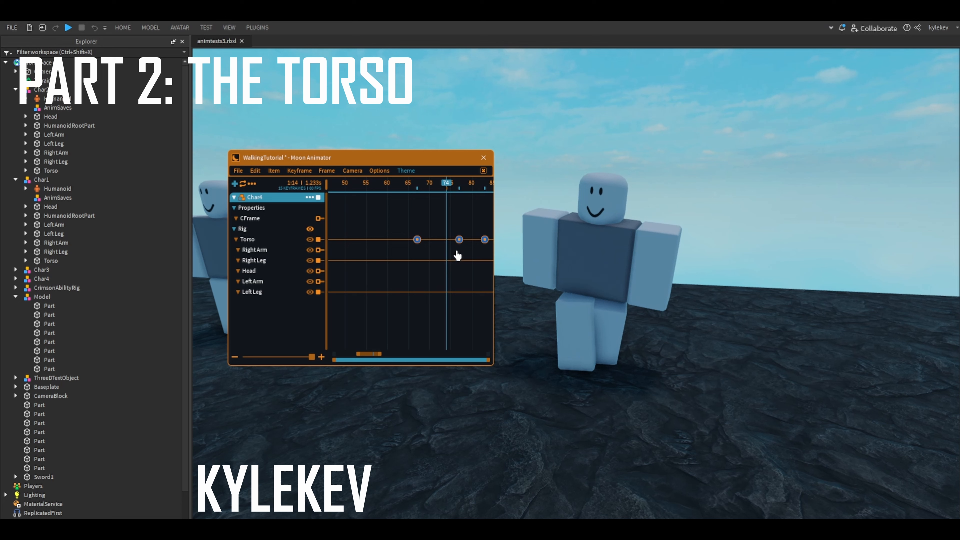
scroll(457, 257, "down", 3)
left_click_drag(444, 185, 464, 188)
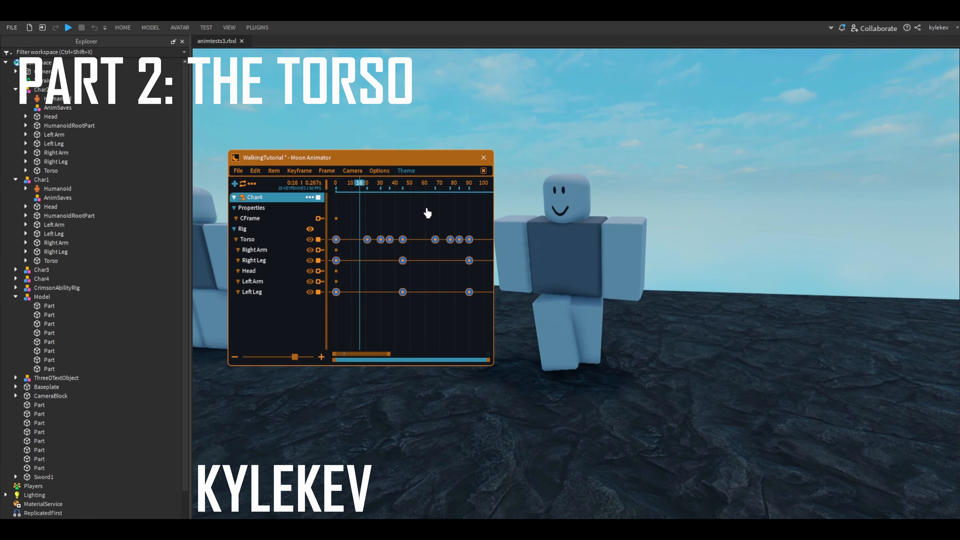
- Select the torso and leg keyframes at frame 45, then only the torso's, and examine the pose between frames 45 and 57
left_click(369, 192)
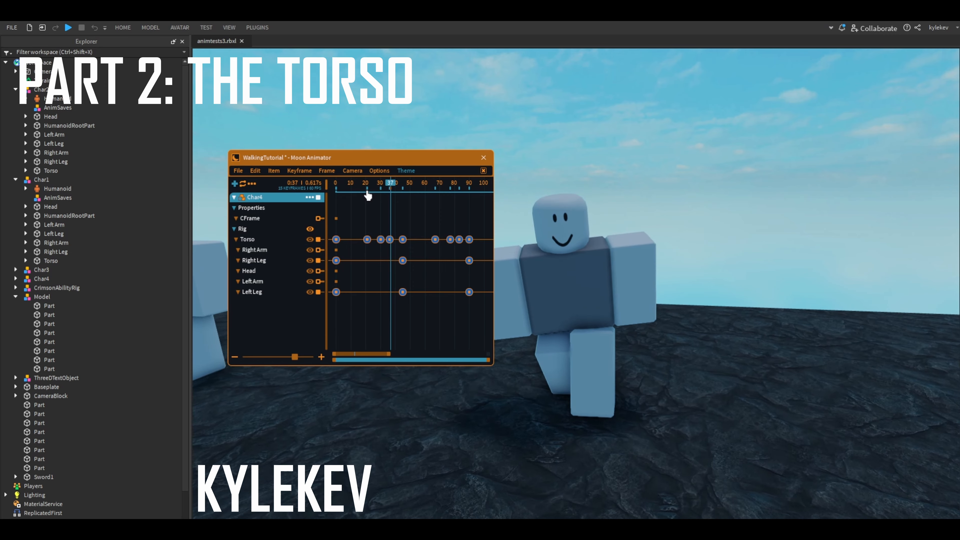
left_click_drag(371, 195, 399, 215)
scroll(399, 217, "up", 3)
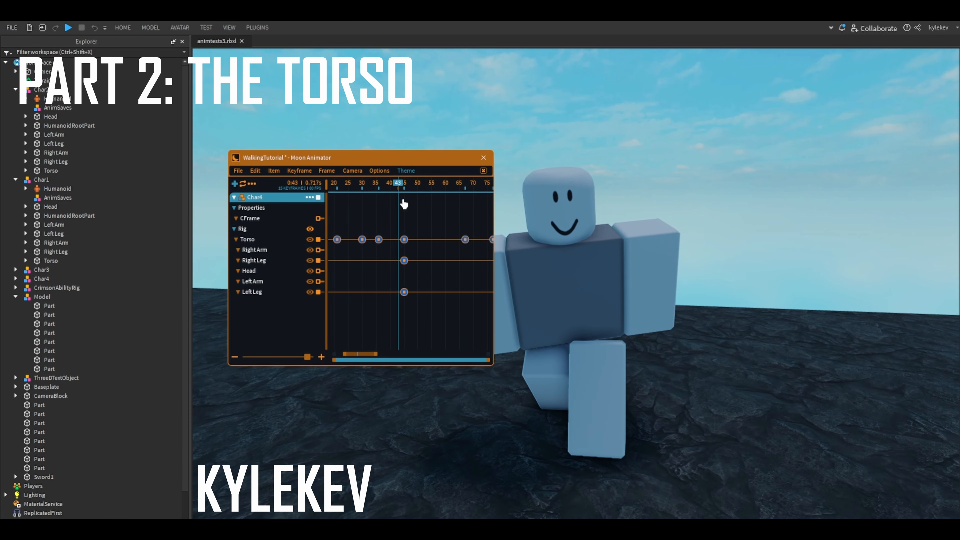
left_click_drag(408, 256, 388, 335)
scroll(406, 287, "down", 3)
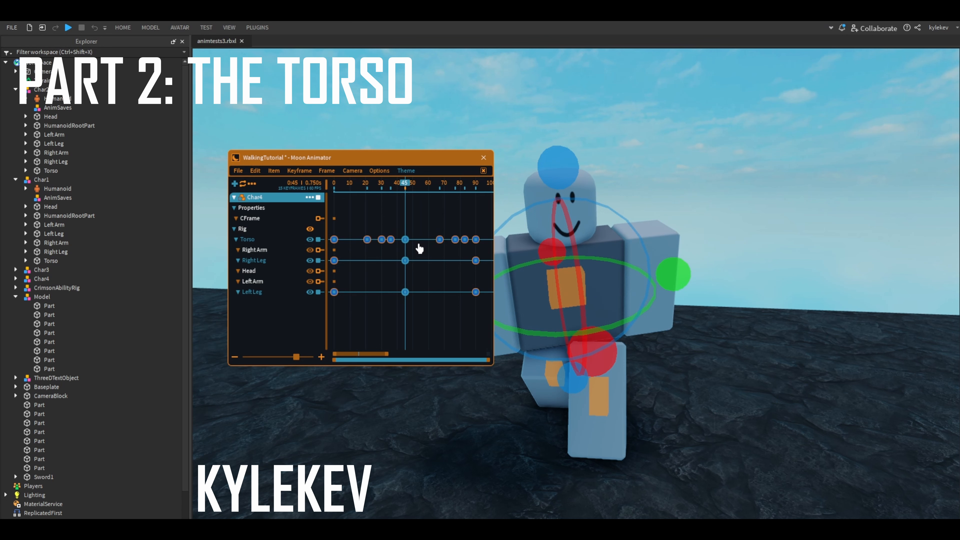
left_click(407, 246)
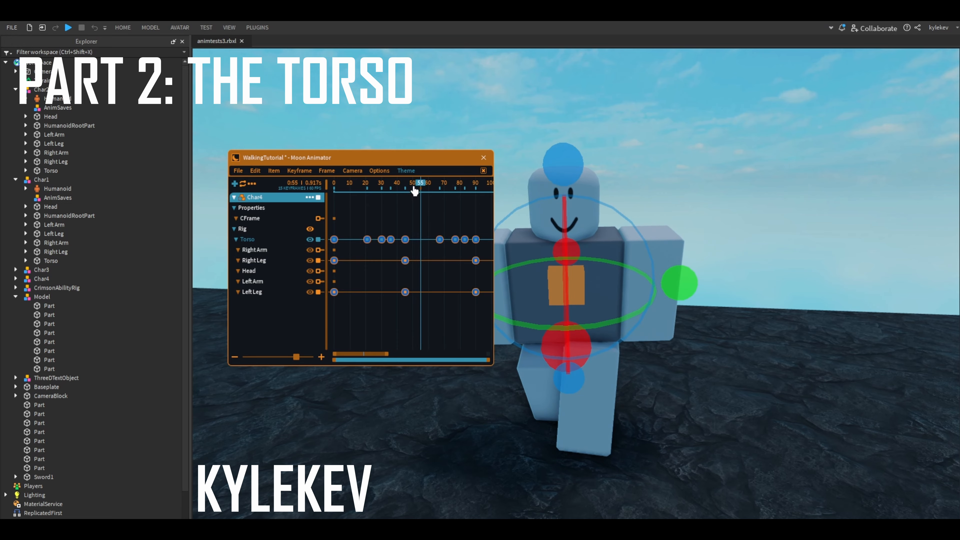
scroll(513, 259, "down", 3)
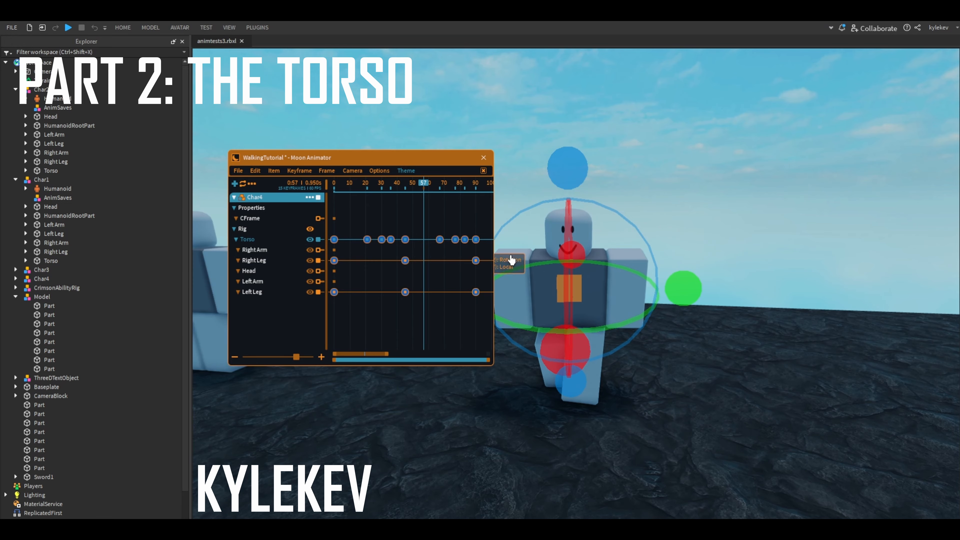
scroll(530, 269, "up", 3)
right_click_drag(600, 305, 608, 267)
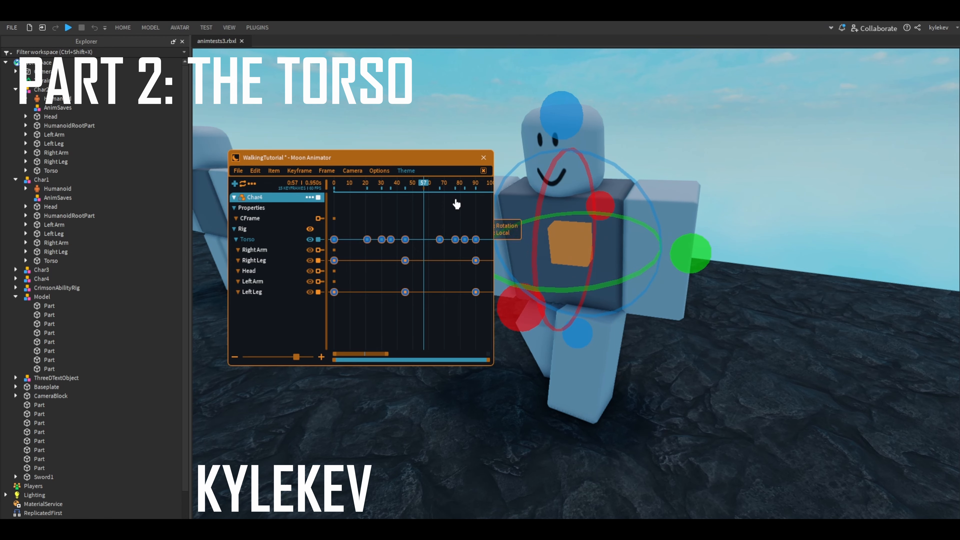
left_click_drag(439, 193, 404, 192)
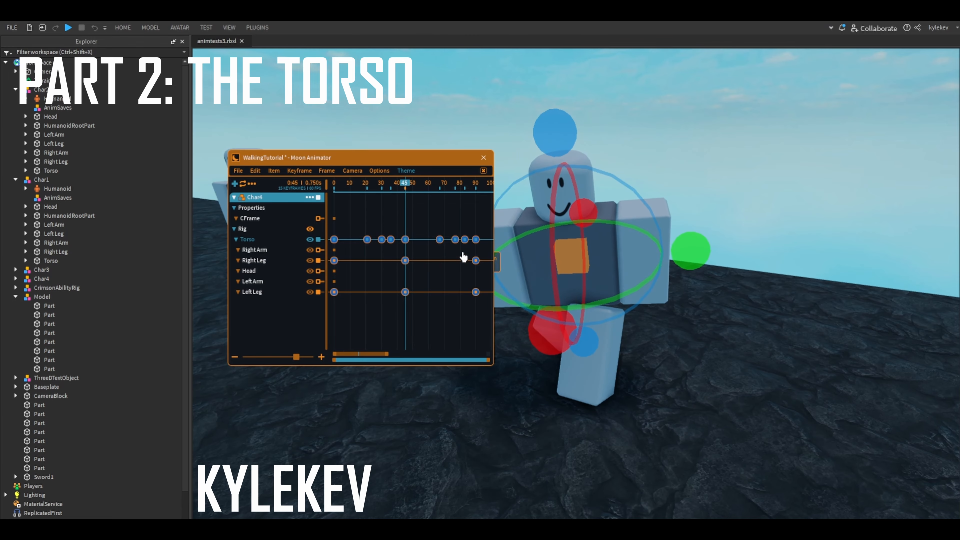
- Hide the animator window and move through the scene to examine the red zigzag diagram of the torso's motion
left_click(667, 346)
scroll(666, 345, "down", 2)
scroll(666, 346, "up", 3)
scroll(404, 197, "down", 2)
right_click_drag(605, 269, 533, 249)
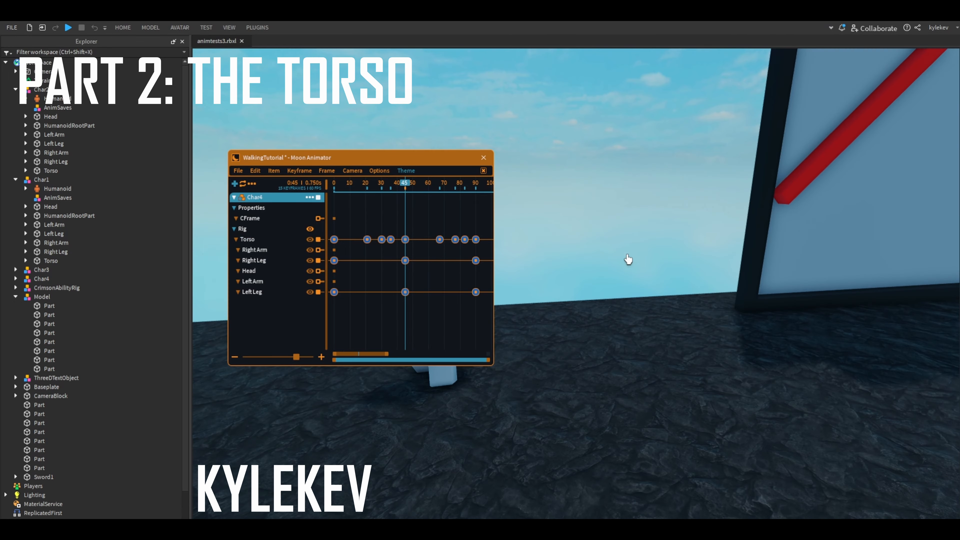
key("d")
key("s")
key("super")
key("s")
key("ctrl+h")
key("d")
key("w")
key("d")
key("w")
key("a")
key("d")
key("w")
key("a")
key("w")
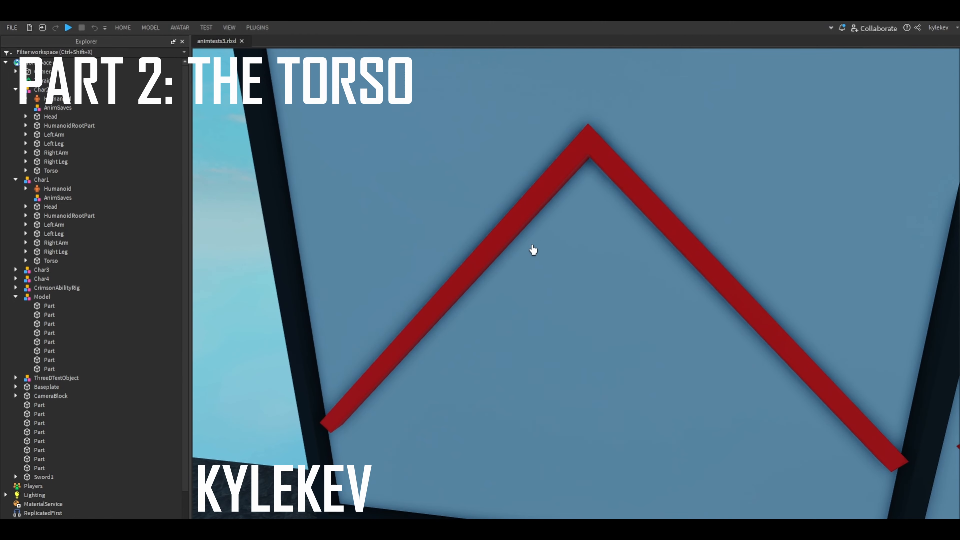
- Go back to the Char4 rig with the animator window shown and view the frame 0 pose from the side
key("ctrl+h")
key("d")
right_click_drag(544, 191, 429, 273)
key("s")
key("ctrl+h")
key("w")
key("s")
key("d")
right_click_drag(659, 333, 585, 307)
key("w")
key("w")
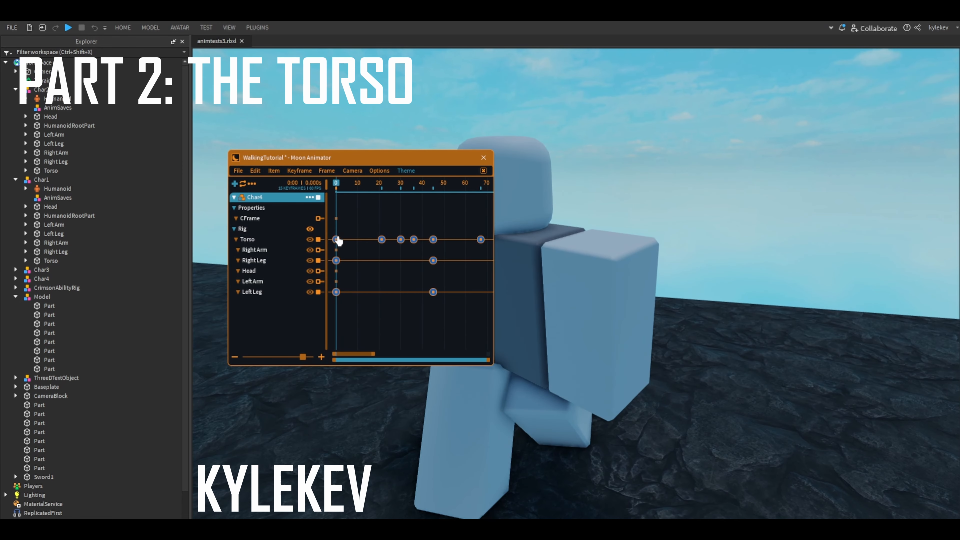
- Add a torso keyframe at frame 10 by slightly adjusting the torso's height along the world vertical axis
left_click(335, 239)
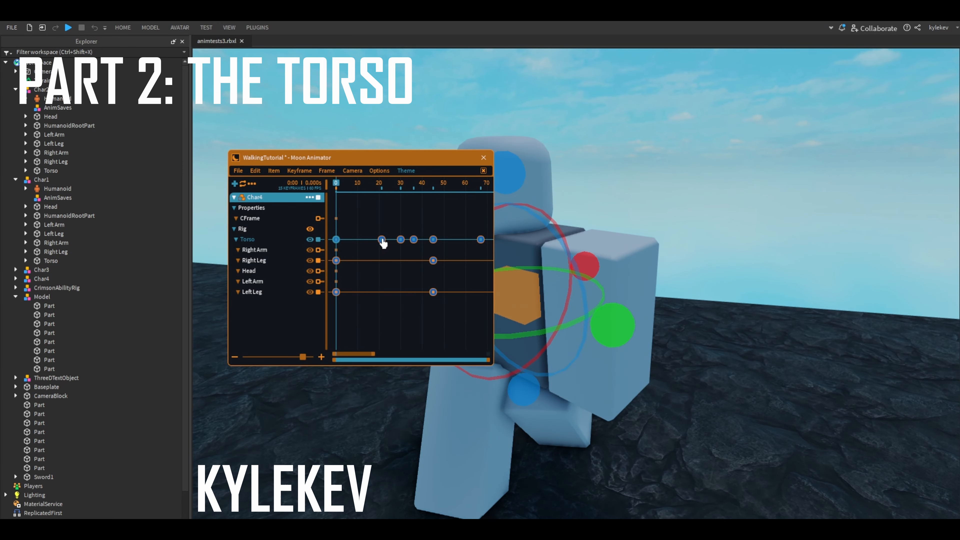
left_click(357, 188)
key("a")
key("s")
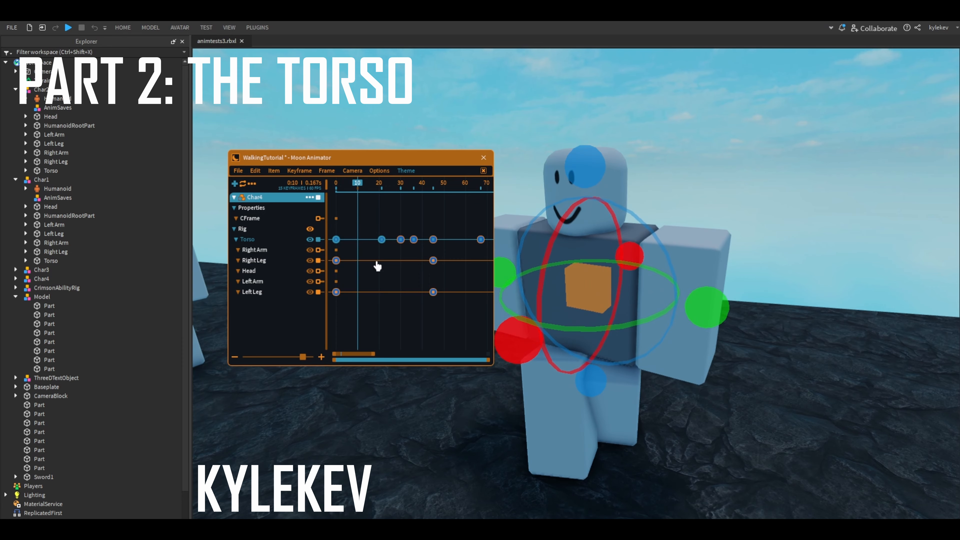
scroll(377, 267, "up", 1)
scroll(361, 273, "down", 3)
left_click(346, 279)
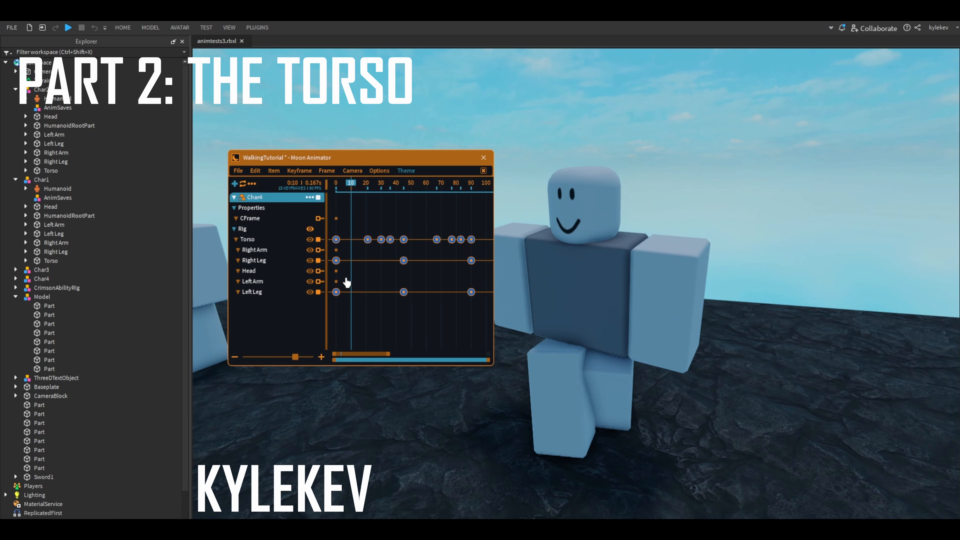
left_click(273, 241)
scroll(575, 360, "up", 2)
key("r")
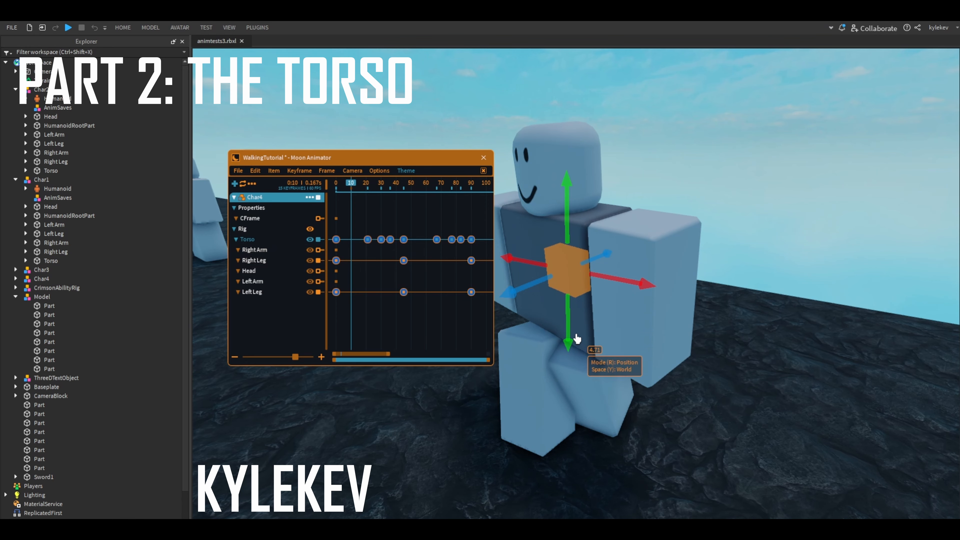
key("y")
scroll(576, 336, "up", 2)
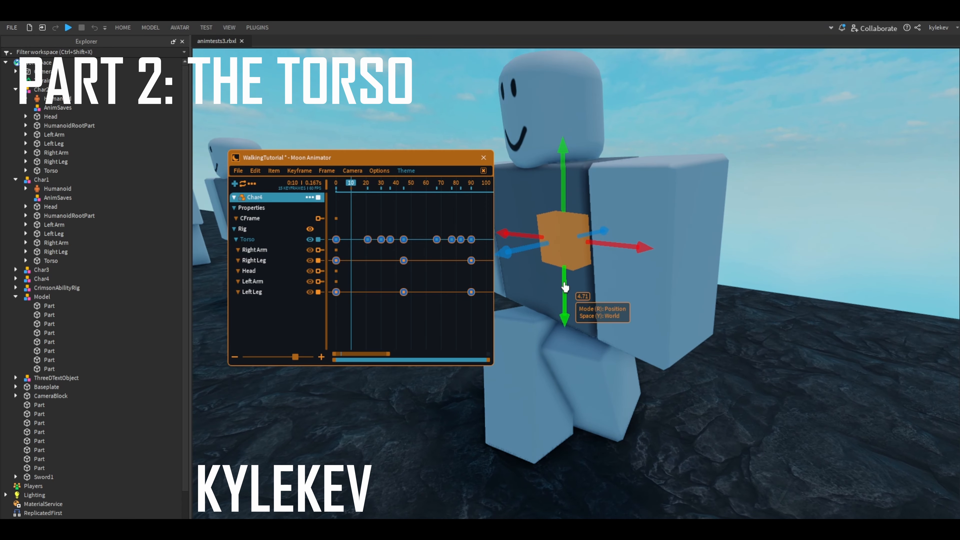
left_click_drag(562, 282, 565, 284)
- Lean the torso by about 4 degrees around its local sideways axis at frame 10
key("r")
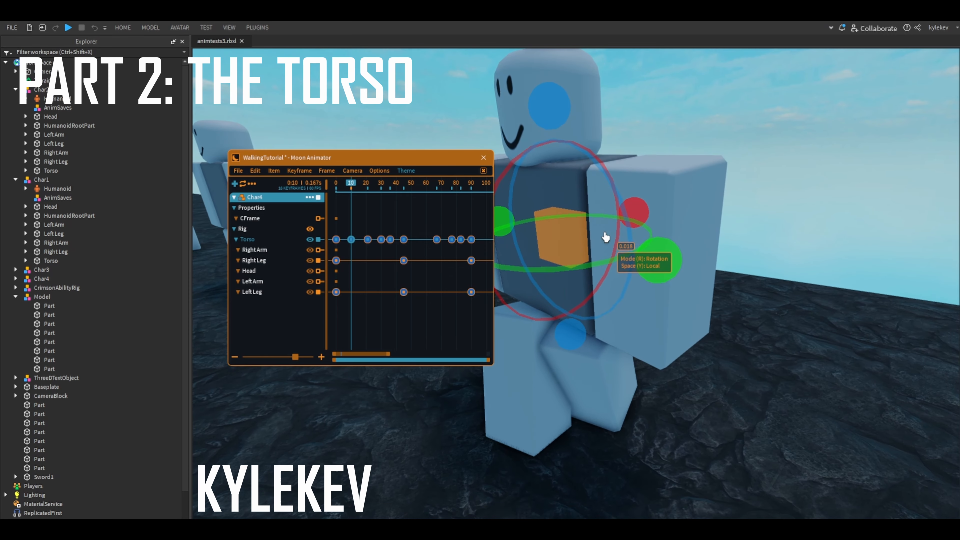
right_click_drag(624, 216, 699, 221)
left_click_drag(698, 220, 689, 214)
right_click_drag(687, 214, 671, 210)
- Compare the torso's rotation at frames 0 and 10 from the front and from above
left_click(353, 253)
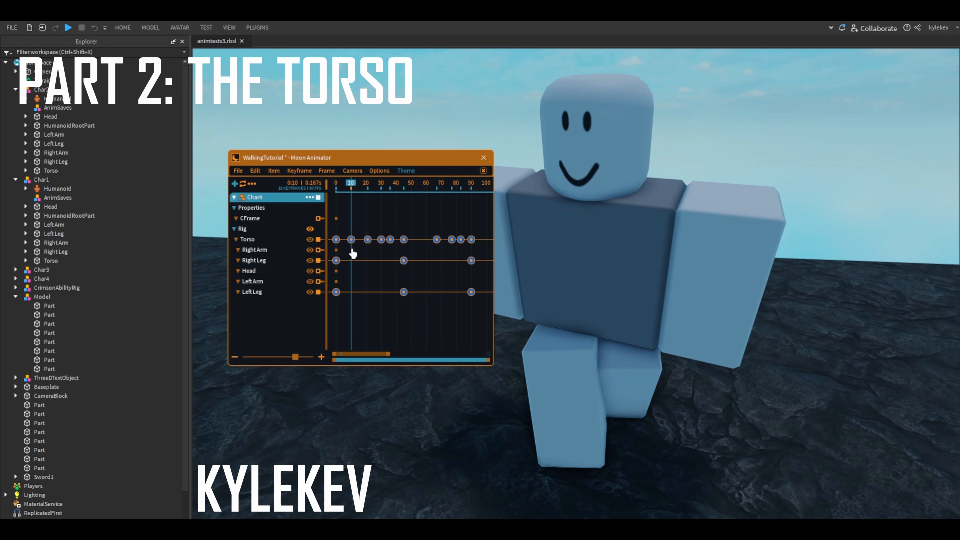
left_click(350, 240)
left_click(361, 216)
left_click(290, 242)
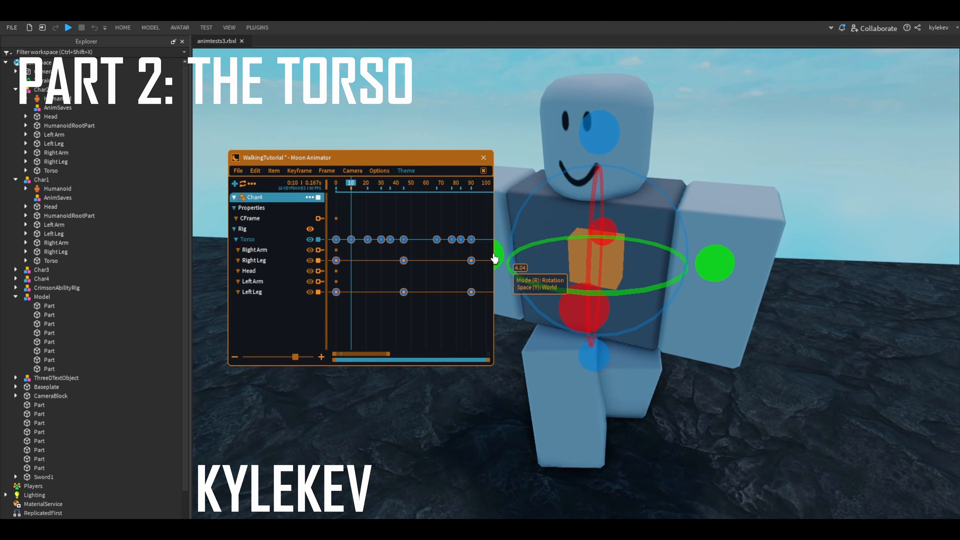
left_click_drag(495, 259, 616, 259)
left_click_drag(348, 187, 335, 190)
right_click_drag(514, 210, 610, 241)
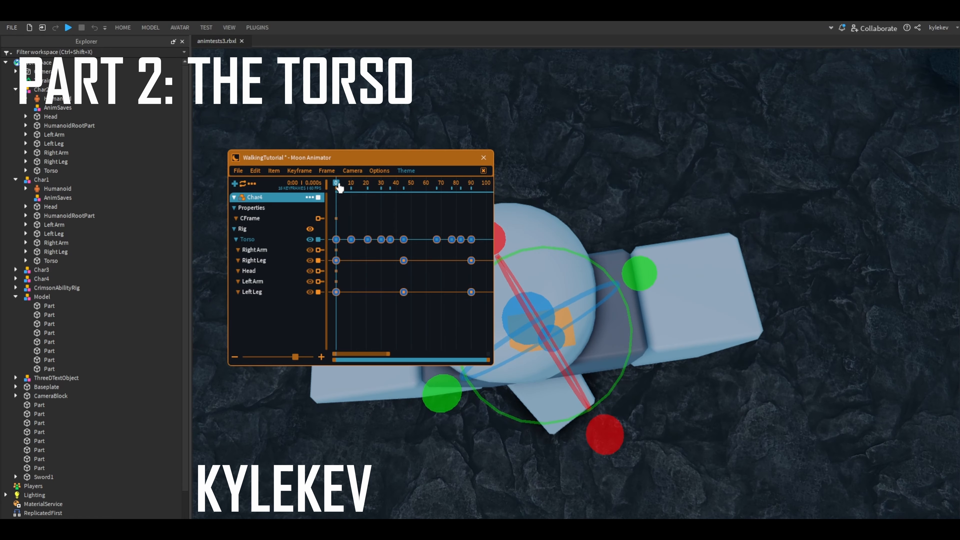
left_click_drag(340, 188, 346, 254)
- Twist the torso around its local vertical axis by about 3.8 degrees at frame 10
right_click_drag(508, 265, 711, 244)
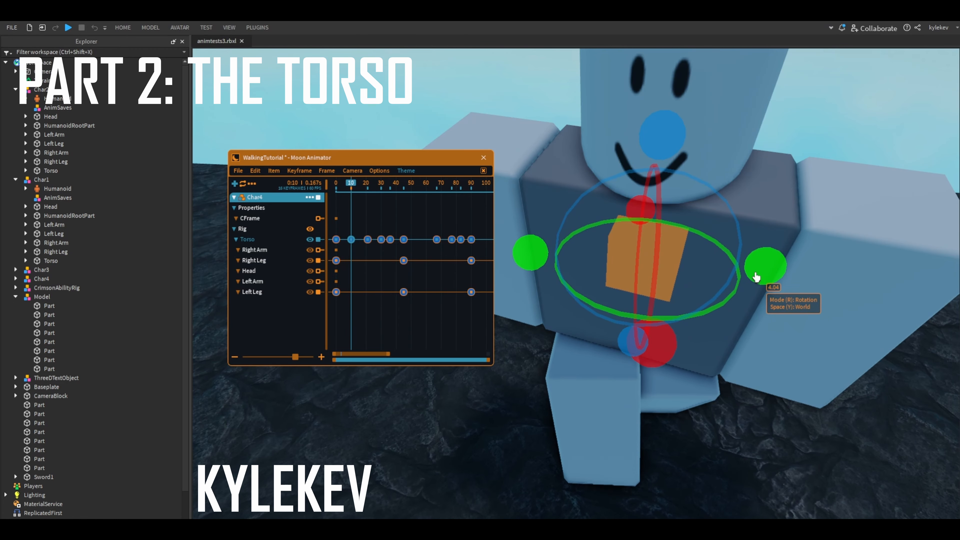
left_click_drag(769, 291, 774, 299)
right_click_drag(771, 297, 694, 290)
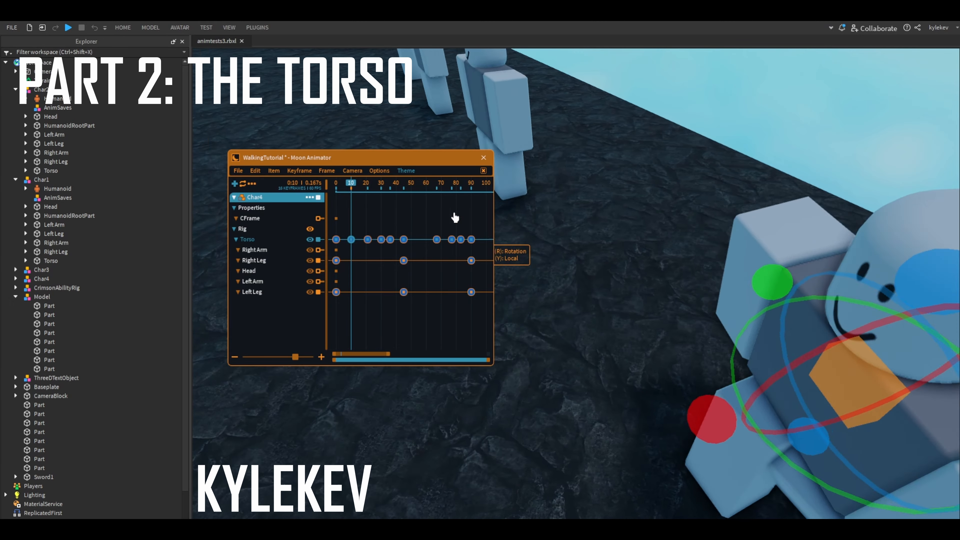
- Add a torso keyframe at frame 56, lowering the torso by about 0.079 along the world vertical axis
left_click_drag(350, 184, 277, 204)
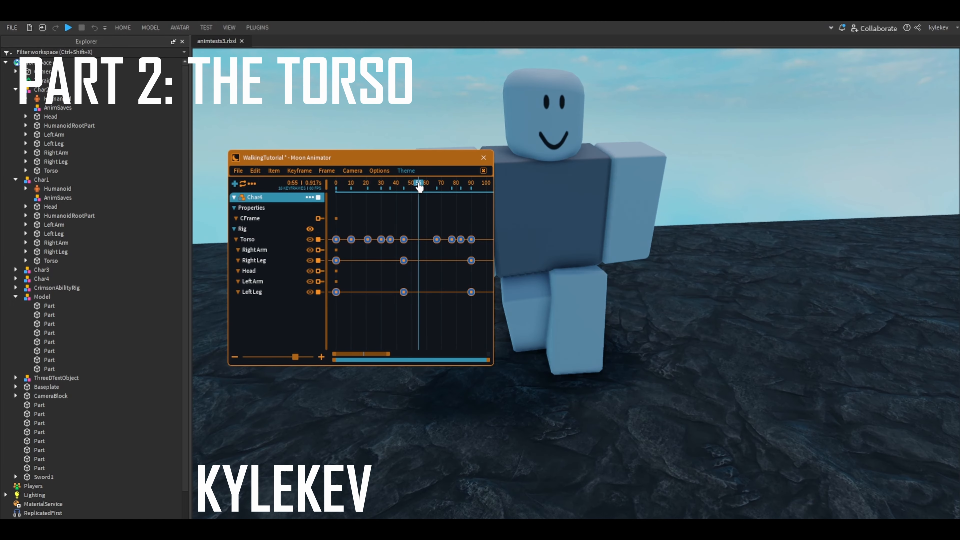
left_click(255, 239)
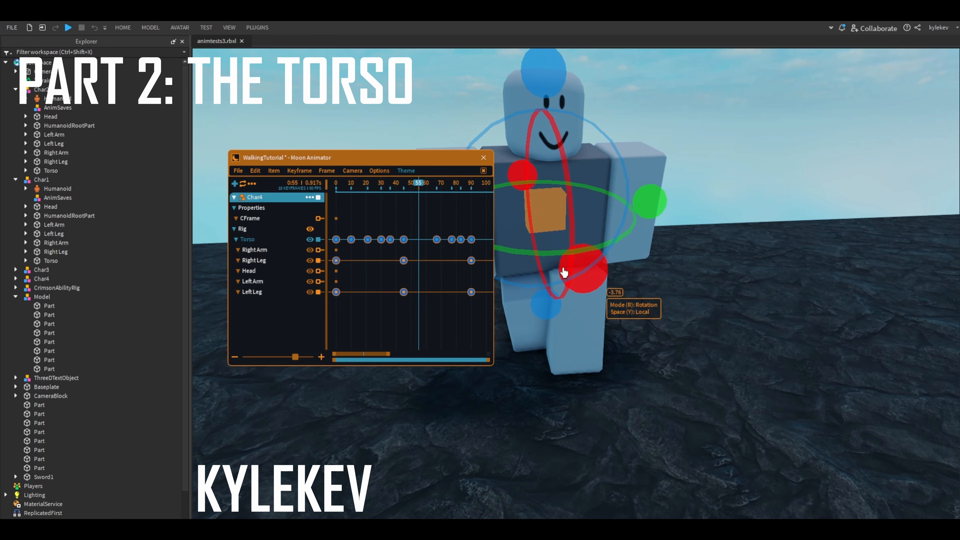
right_click_drag(563, 273, 544, 271)
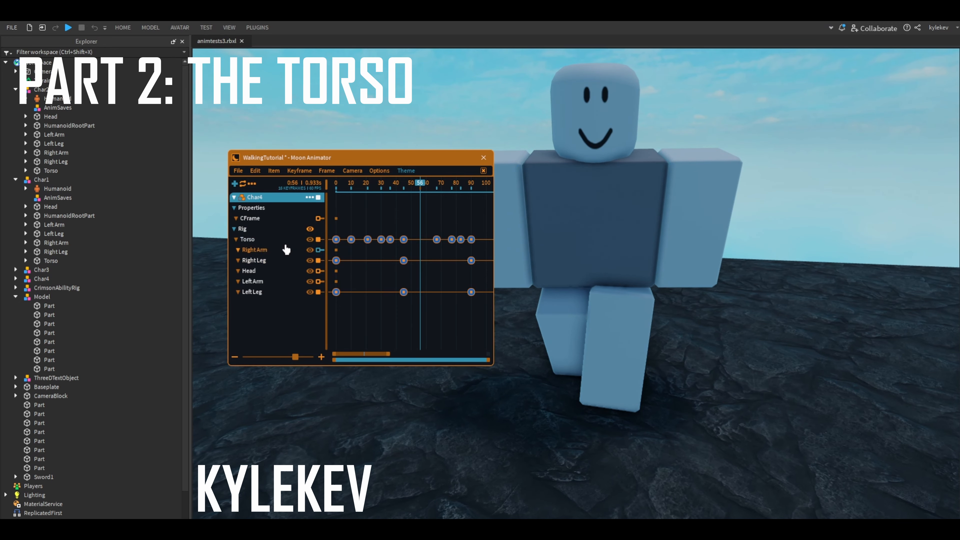
key("r")
left_click_drag(589, 277, 594, 279)
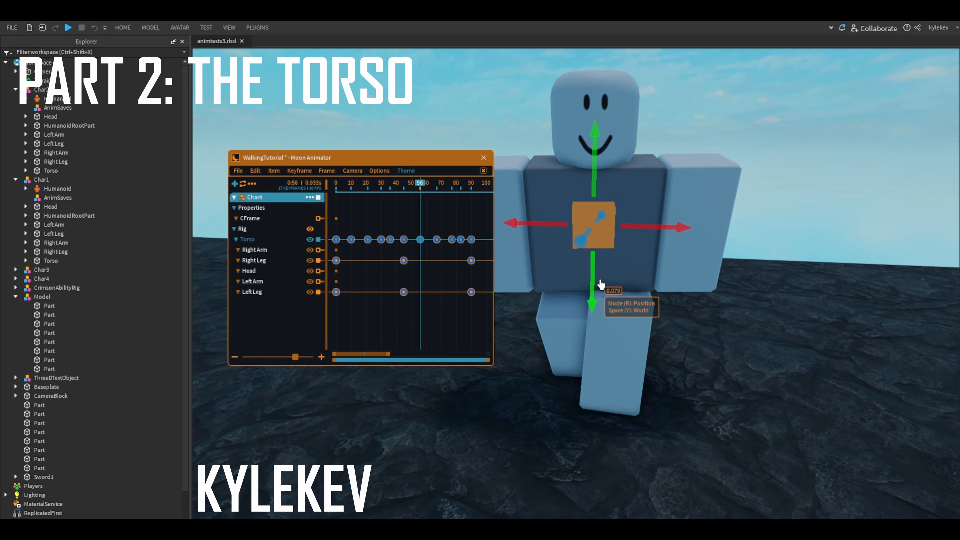
- Rotate the torso around its vertical axis at frame 56 to give the second step its own twist
key("r")
right_click_drag(601, 284, 686, 253)
key("y")
left_click_drag(695, 244, 699, 237)
left_click(734, 283)
right_click_drag(735, 286, 767, 284)
left_click(280, 240)
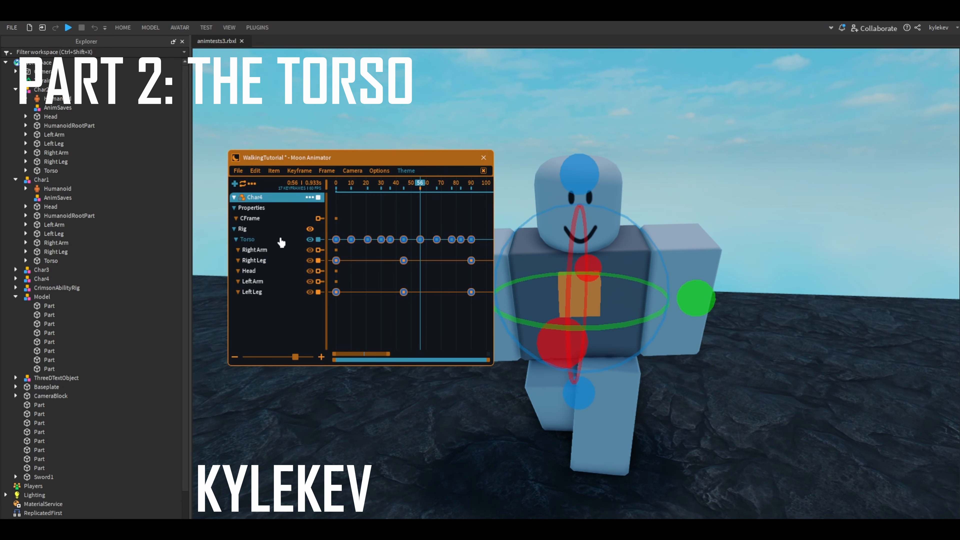
right_click_drag(731, 317, 728, 321)
key("y")
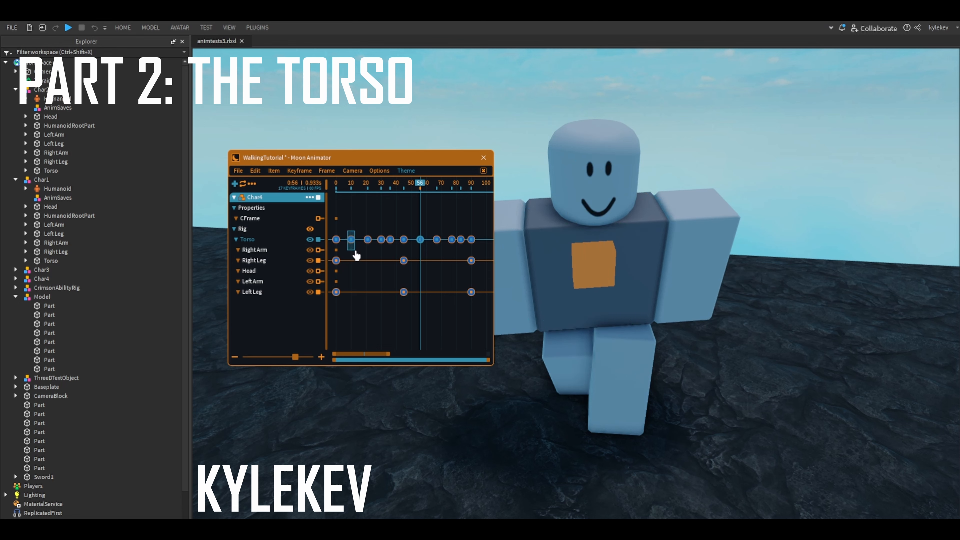
- Play the motion, then spread the torso keyframes at frames 10 and 56 into pairs about three frames to either side
left_click_drag(405, 189, 300, 208)
key("space")
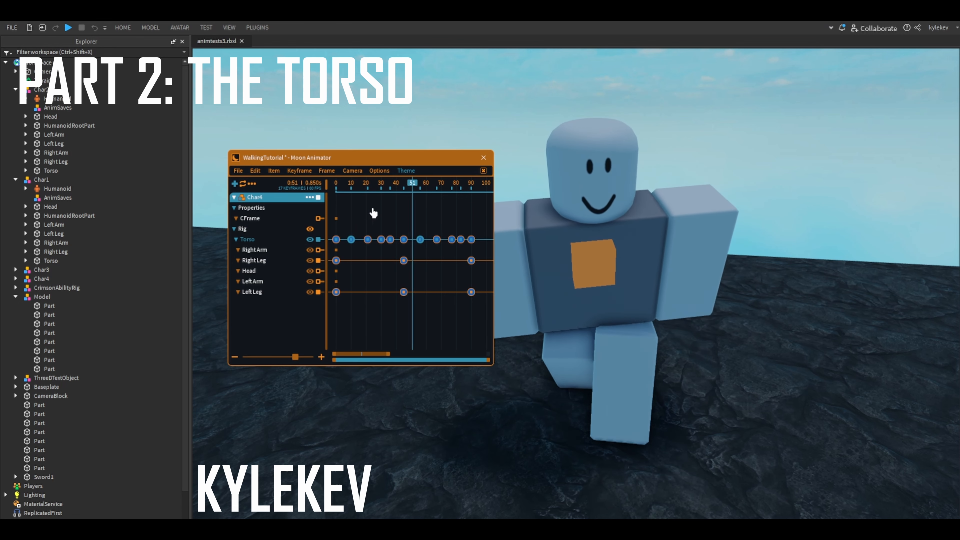
key("space")
left_click_drag(410, 186, 358, 257)
left_click(350, 248)
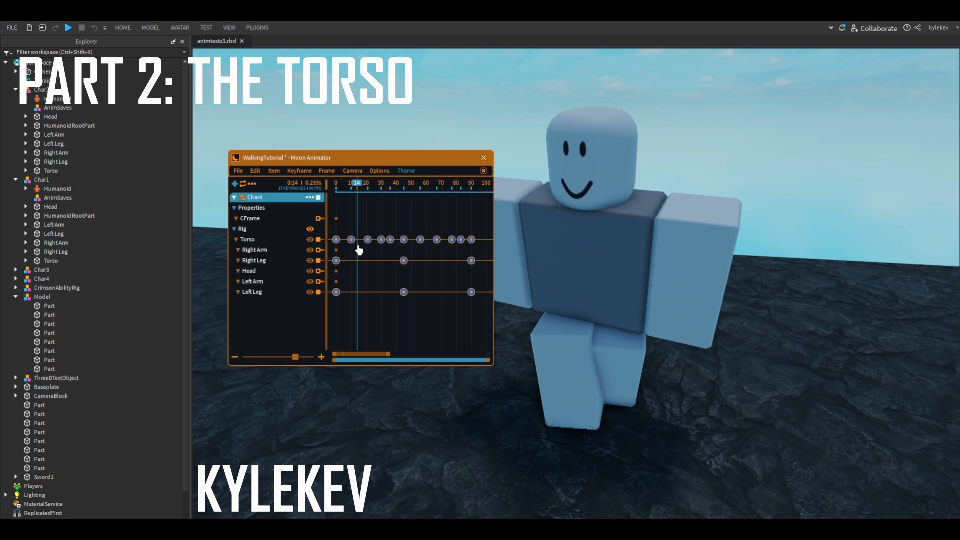
left_click(351, 239)
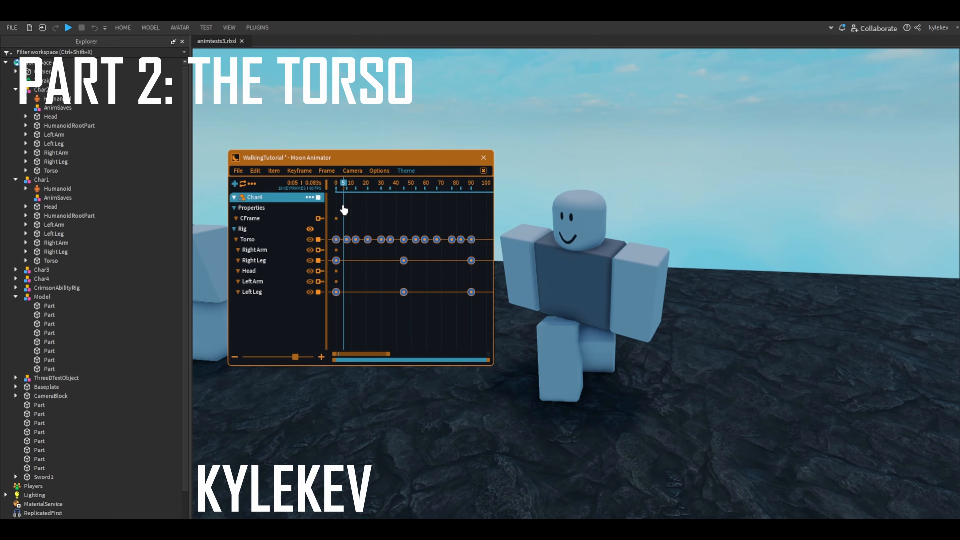
- Examine the torso's pose at frame 21 up close and play the walk cycle
left_click(260, 246)
scroll(260, 246, "up", 2)
right_click_drag(578, 200, 580, 185)
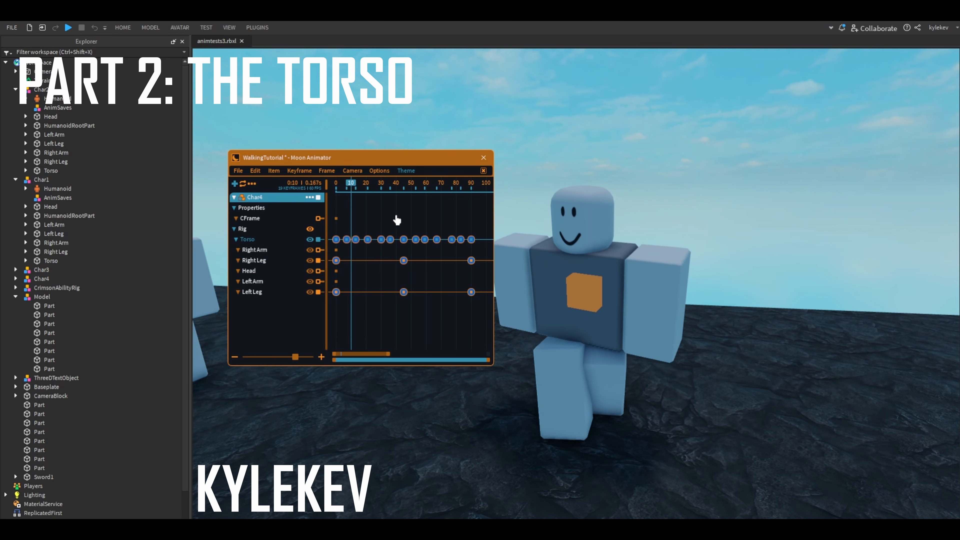
key("space")
left_click_drag(382, 221, 370, 224)
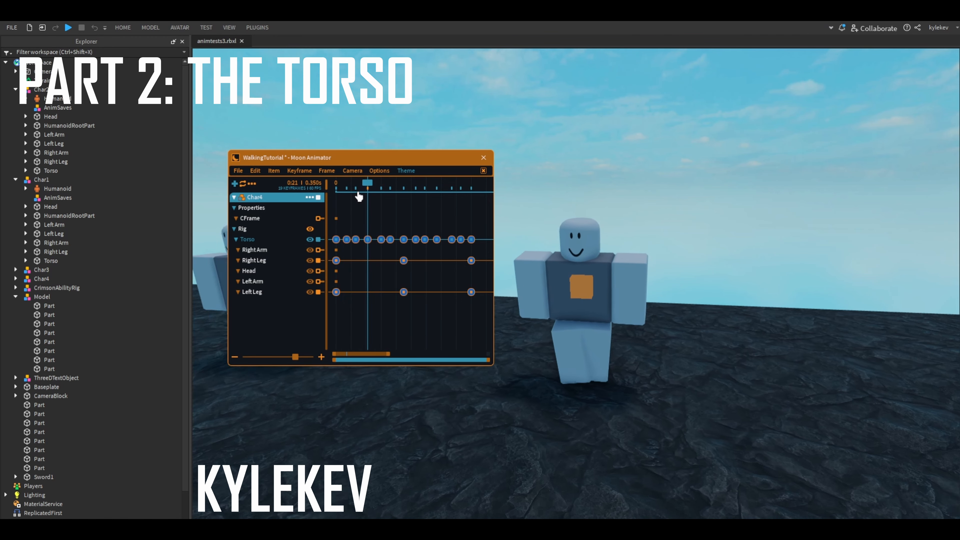
left_click_drag(358, 211, 369, 211)
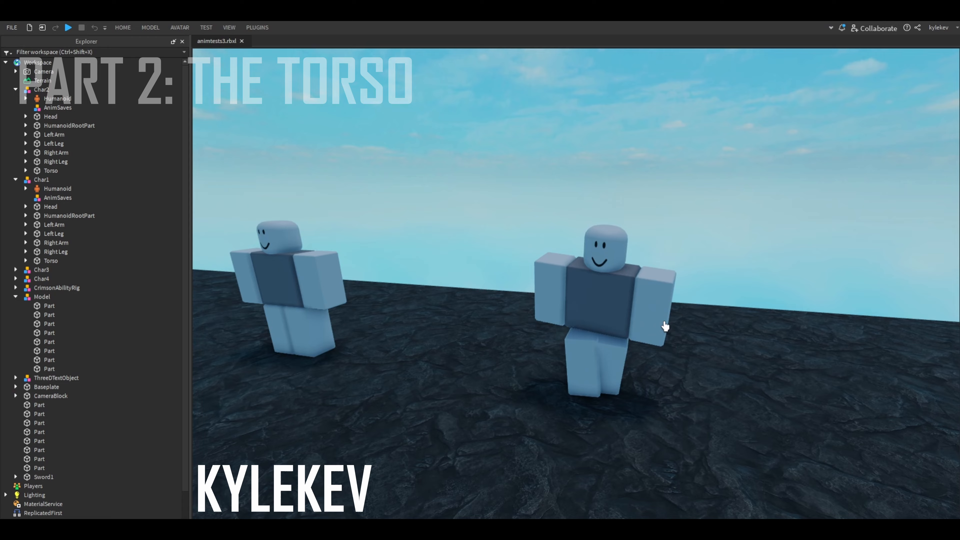
- Move through the scene with the animator window hidden to examine the rig's walking pose
right_click_drag(666, 326, 549, 371)
key("w")
key("d")
key("s")
key("w")
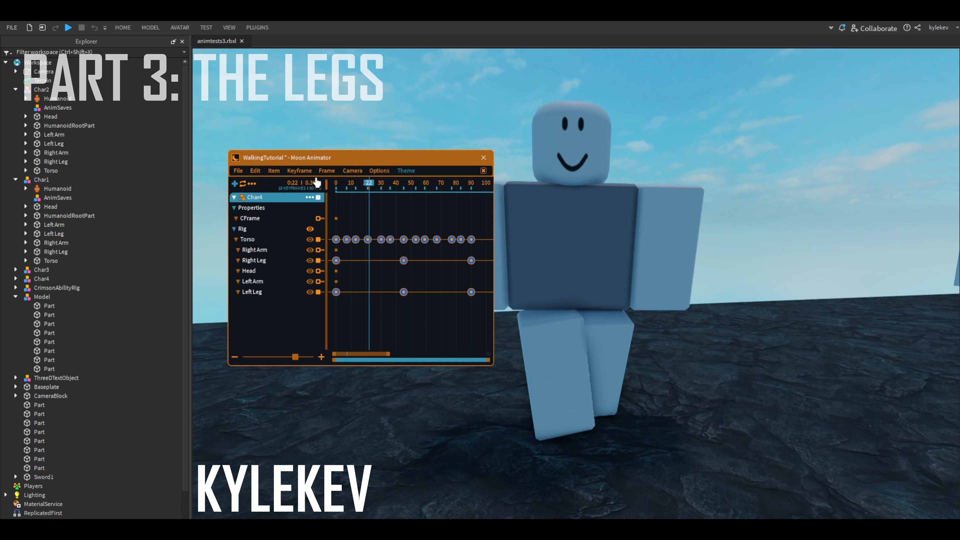
key("w")
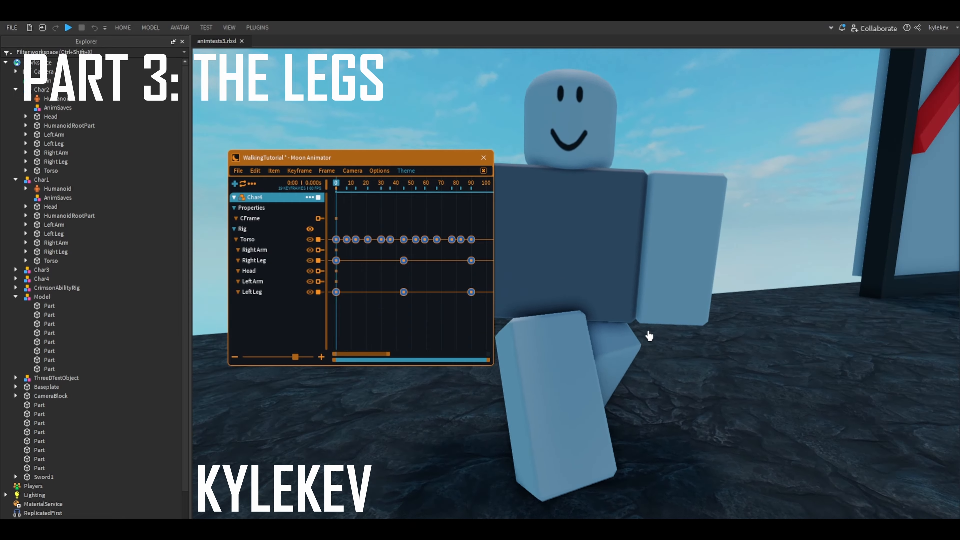
- Examine the rig's legs at frame 0 from several angles
right_click_drag(647, 332, 572, 336)
key("s")
key("d")
key("s")
key("a")
- Rotate the left leg by about 1.45 degrees in local space at frame 0
key("a")
key("s")
key("d")
key("s")
key("w")
left_click(570, 296)
key("r")
left_click_drag(548, 361, 550, 360)
right_click_drag(637, 366, 652, 287)
- Show a red onion-skin ghost of the rig and advance to frame 19
key("a")
left_click(652, 288)
left_click_drag(646, 273, 704, 322)
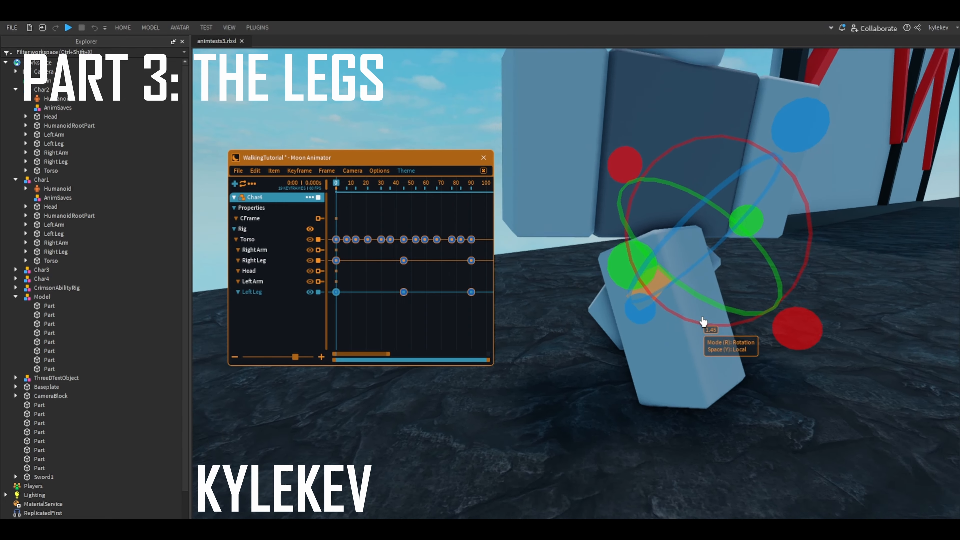
left_click(619, 323)
right_click_drag(703, 321, 643, 368)
key("a")
left_click(243, 229)
left_click(564, 309)
key("Right")
key("Right")
key("Right")
key("Right")
key("Right")
key("Right")
key("Right")
key("Right")
key("Right")
key("Right")
key("Right")
key("Right")
key("Right")
key("Right")
key("Right")
key("Right")
key("Right")
key("Right")
key("Right")
left_click(612, 307)
left_click(622, 344)
scroll(643, 367, "down", 4)
scroll(564, 341, "up", 1)
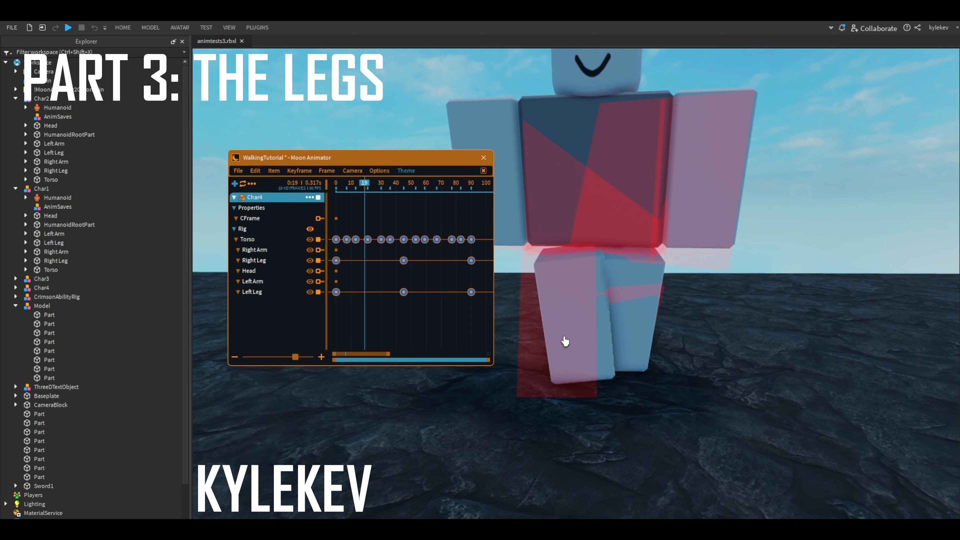
- Select the right leg and step between frames 16 and 19 to compare its position with the ghost
right_click_drag(563, 340, 565, 344)
scroll(589, 303, "up", 2)
scroll(589, 322, "down", 1)
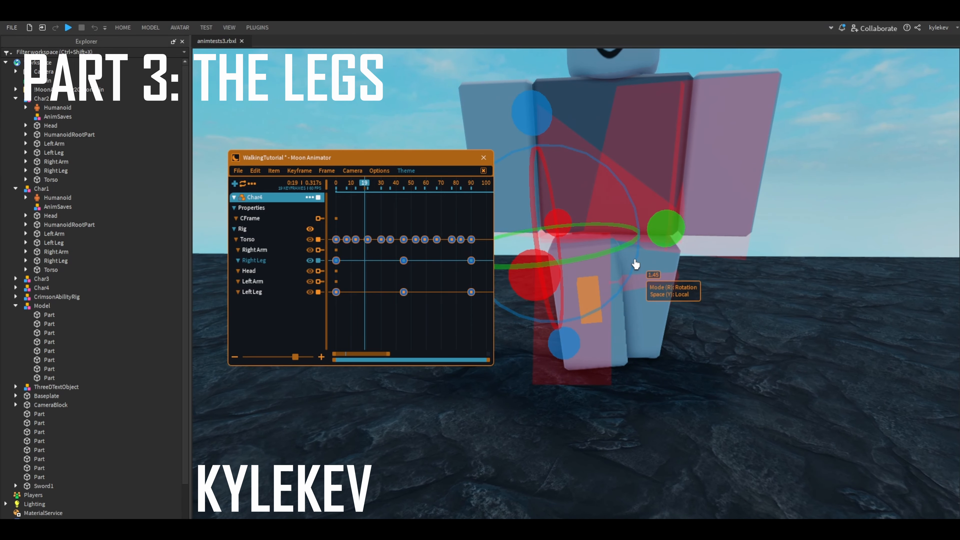
key("Left")
key("Left")
key("Left")
key("Left")
key("Left")
key("Left")
key("Left")
key("Left")
key("Left")
key("Left")
key("Left")
key("Left")
key("Left")
key("Left")
key("Left")
key("Left")
key("Left")
key("Left")
key("Left")
key("Right")
key("Right")
left_click(582, 307)
left_click(581, 307)
key("Right")
key("Right")
key("Right")
key("Right")
key("Right")
key("Right")
key("Right")
key("Right")
key("Right")
key("Right")
key("Right")
key("Right")
key("Right")
key("Right")
key("Right")
key("Right")
key("Right")
key("Right")
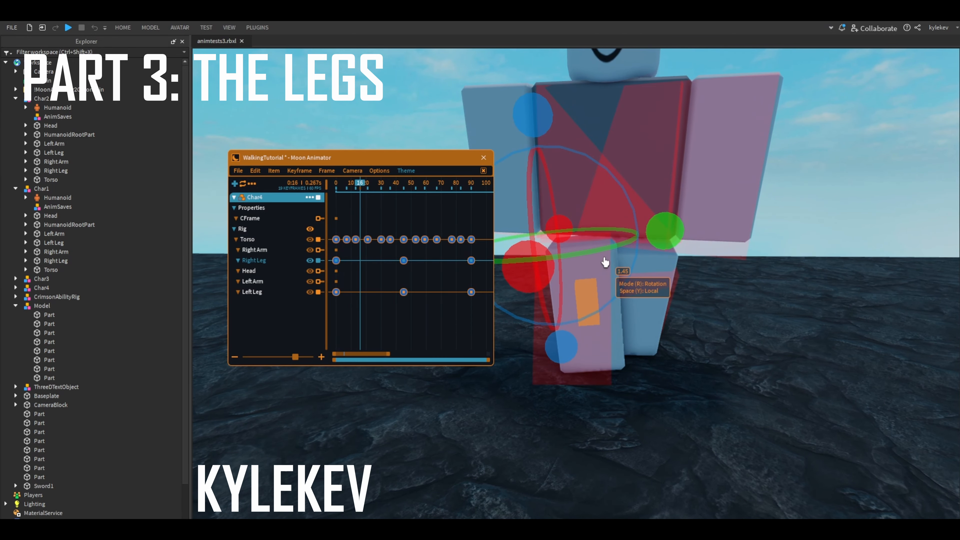
- Add a right leg keyframe at frame 20, rotating the leg by about 2.04 degrees and shifting it by about 0.017
left_click_drag(513, 220, 510, 242)
right_click_drag(572, 133, 644, 287)
left_click(594, 295)
key("r")
key("r")
key("r")
key("r")
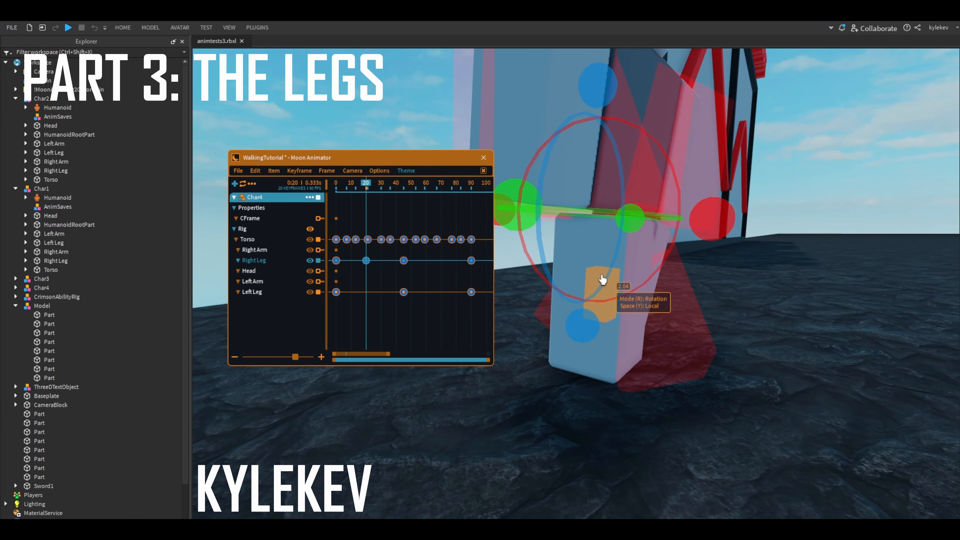
key("r")
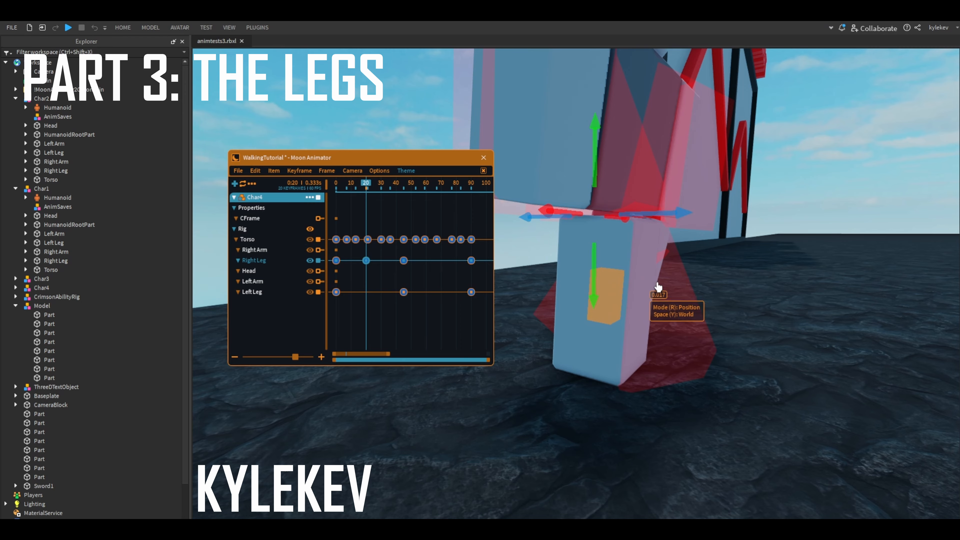
right_click_drag(658, 288, 673, 348)
- Add a right leg keyframe at frame 34, rotating the leg by about -5.02 degrees and shifting it sideways by about 0.067
key("Right")
key("Right")
key("Right")
key("Right")
key("Right")
key("Right")
key("Right")
key("Right")
key("Right")
key("Right")
key("Right")
key("Right")
key("Right")
key("Right")
key("Right")
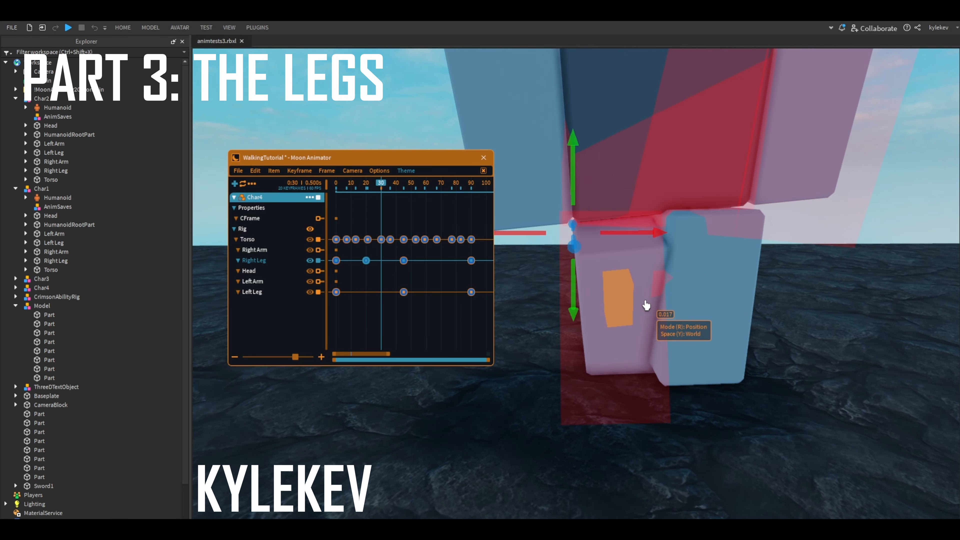
key("r")
key("Left")
left_click(634, 236)
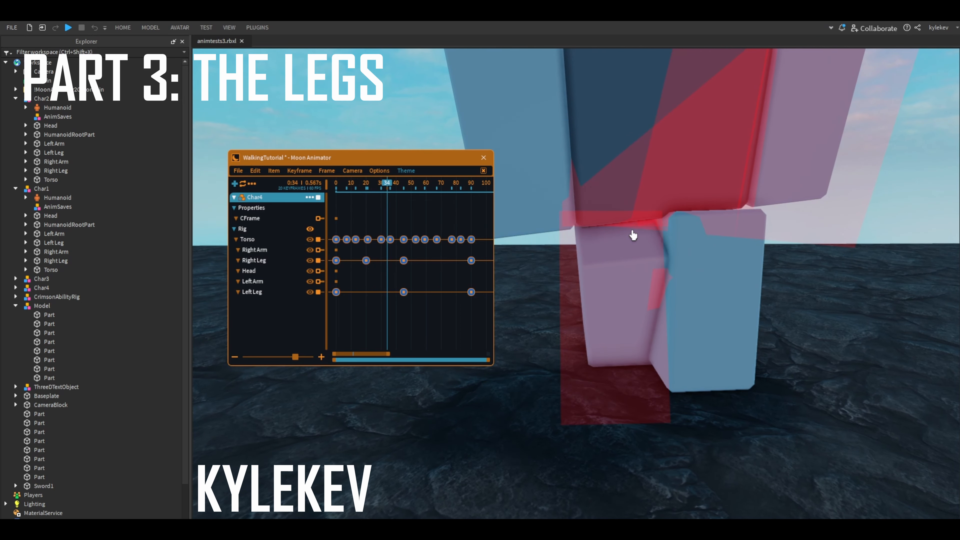
left_click(625, 287)
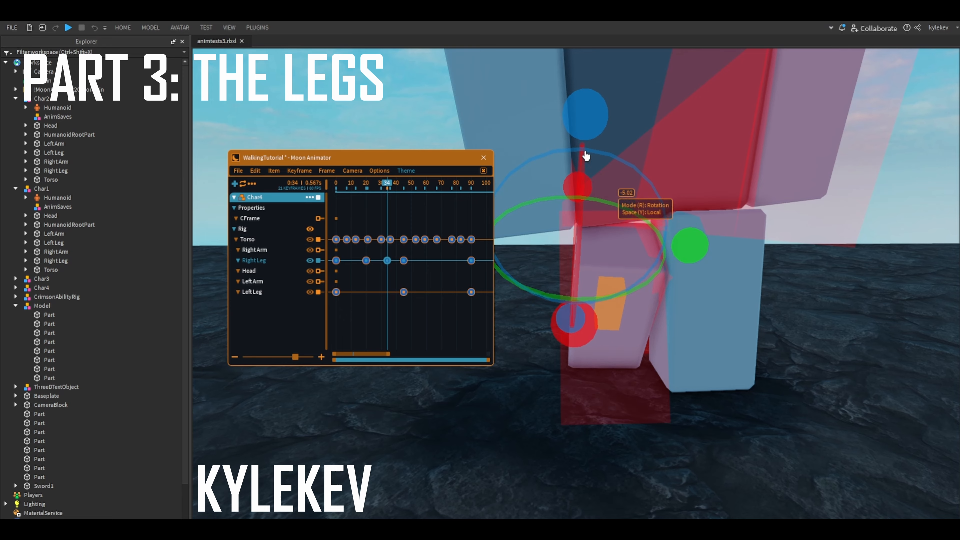
key("r")
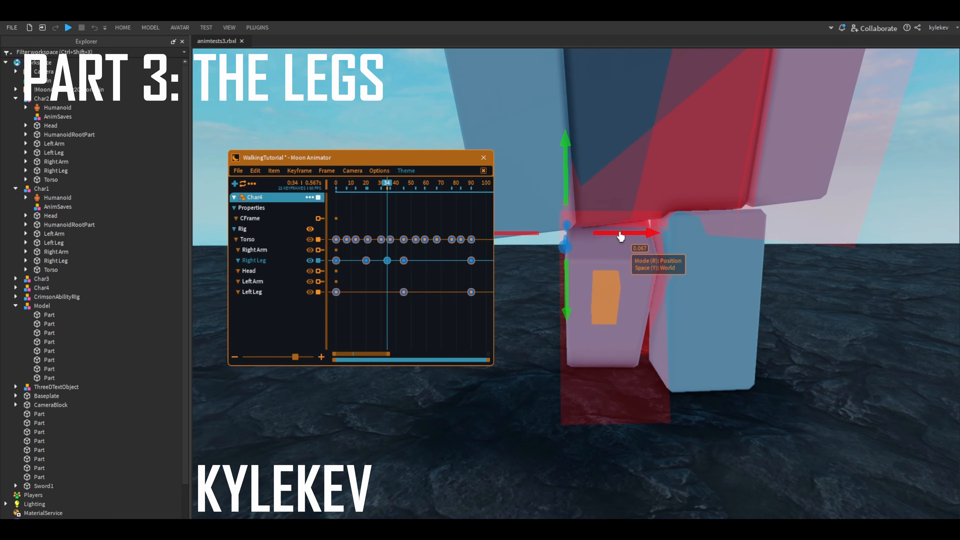
- Rotate the right leg by about -0.58 degrees at frame 34 and step forward to frame 38 to check the motion
right_click_drag(575, 104, 602, 131)
key("Right")
key("Right")
key("Right")
key("Right")
key("Right")
key("Right")
key("Right")
key("Right")
key("Right")
key("Right")
key("Right")
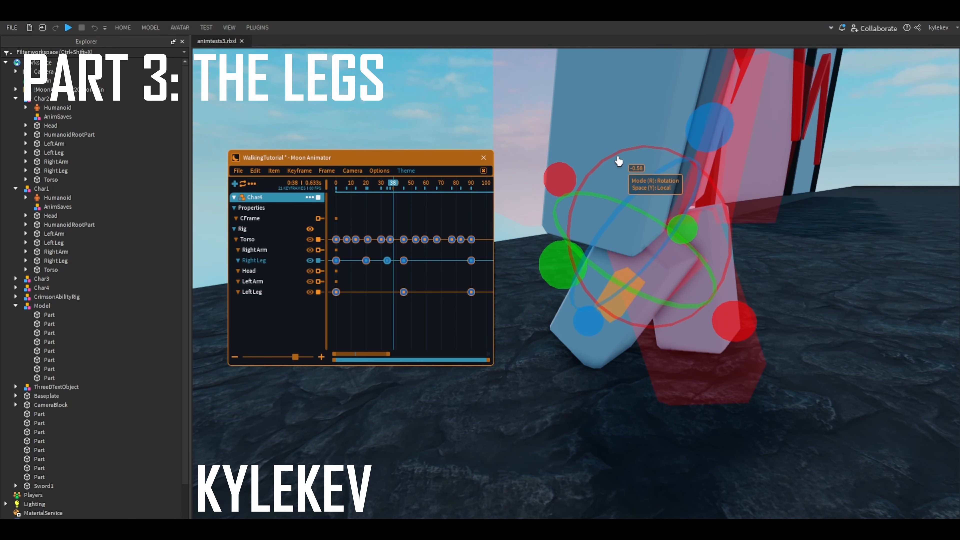
left_click(786, 241)
right_click_drag(786, 241, 765, 292)
- Add a left leg keyframe at frame 65, rotating the leg by about 2.39 degrees
left_click(656, 328)
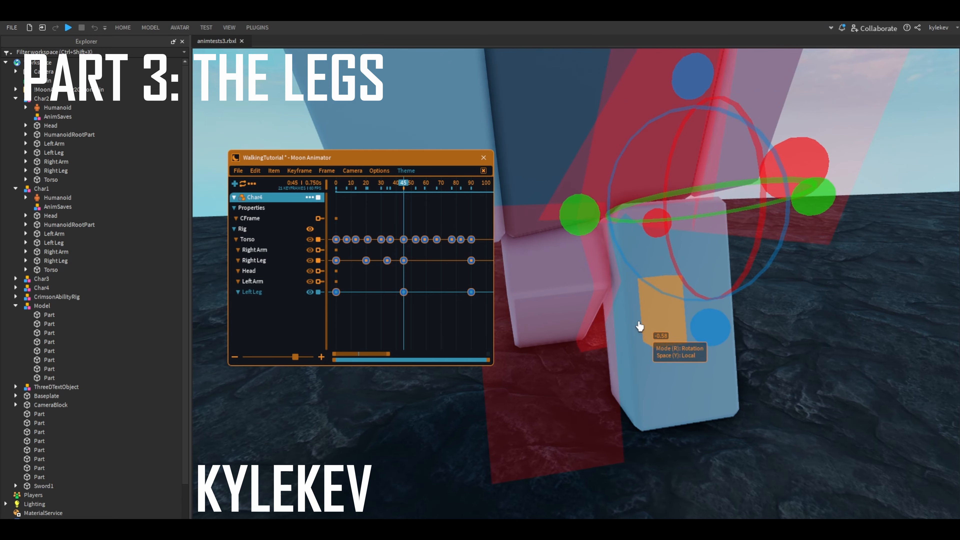
right_click_drag(639, 326, 636, 327)
key("Right")
key("Right")
key("Right")
key("Right")
key("Right")
key("Right")
key("Right")
key("Right")
key("Right")
key("Right")
key("Right")
key("Right")
key("Right")
key("Right")
key("Right")
key("Right")
key("Right")
key("Right")
key("Right")
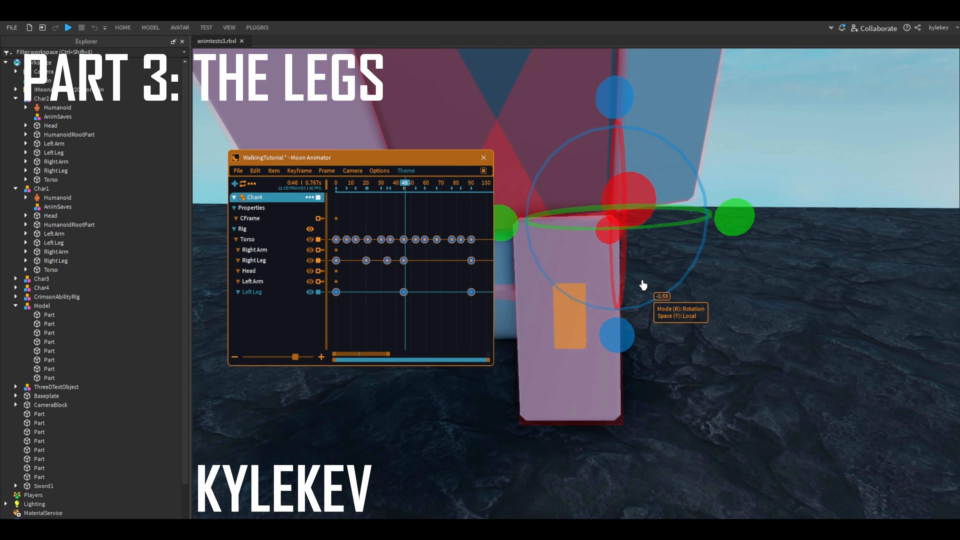
key("Right")
left_click_drag(623, 126, 604, 92)
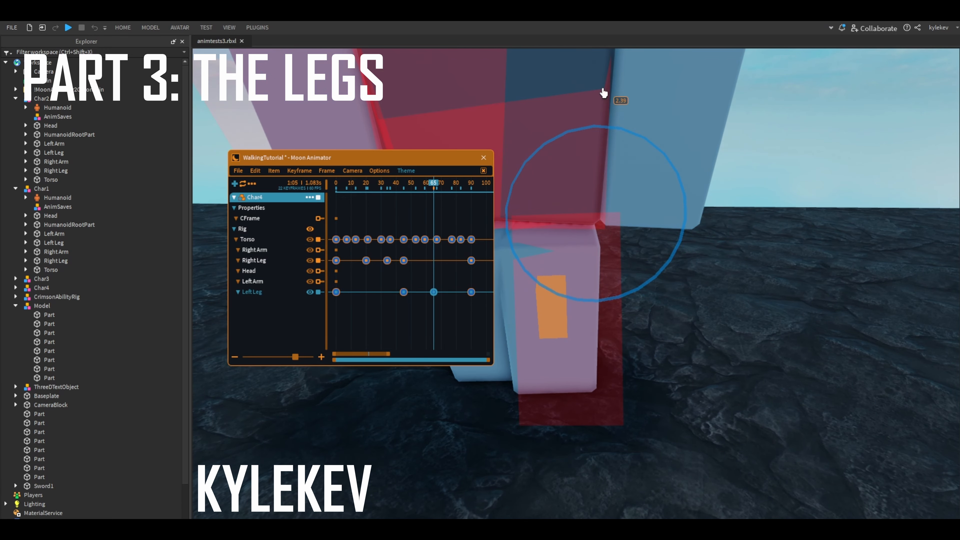
- Reposition the left leg at frame 65 against the torso, including a shift of about -0.014
left_click_drag(667, 226, 679, 226)
left_click_drag(612, 166, 613, 161)
key("r")
left_click_drag(612, 123, 615, 81)
key("r")
key("Right")
key("r")
key("y")
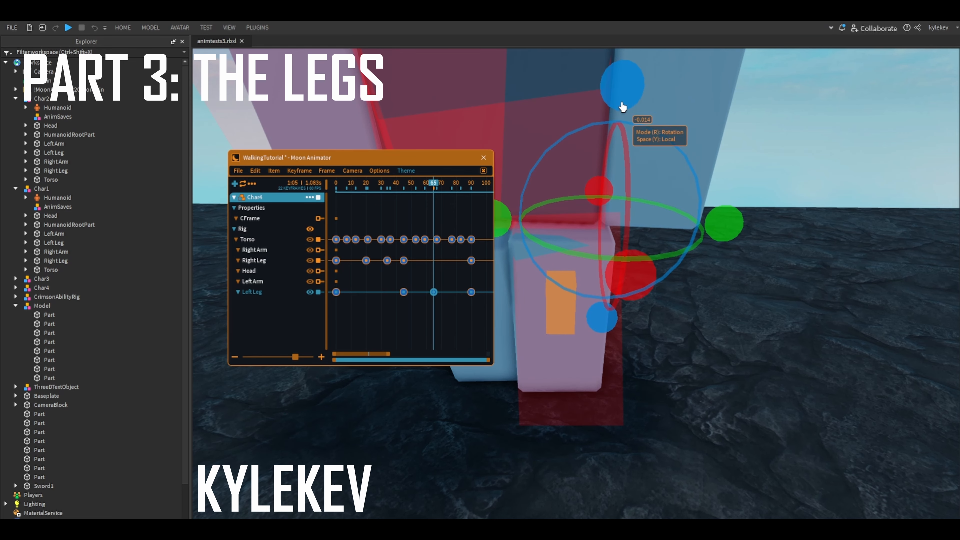
- Add a left leg keyframe at frame 80 and adjust the leg's position in world space
key("Right")
key("Right")
key("Right")
key("Right")
key("Right")
key("Right")
key("Right")
key("Right")
key("Right")
key("Right")
key("Right")
key("Right")
key("Right")
key("Right")
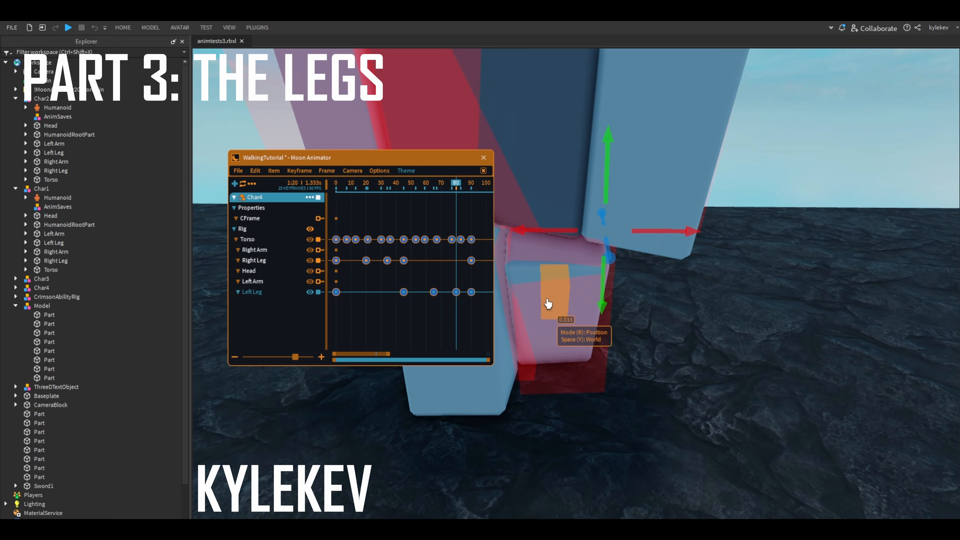
mouse_move(642, 280)
right_mouse_down()
mouse_move(726, 347)
mouse_move(649, 294)
right_mouse_up()
left_click(727, 347)
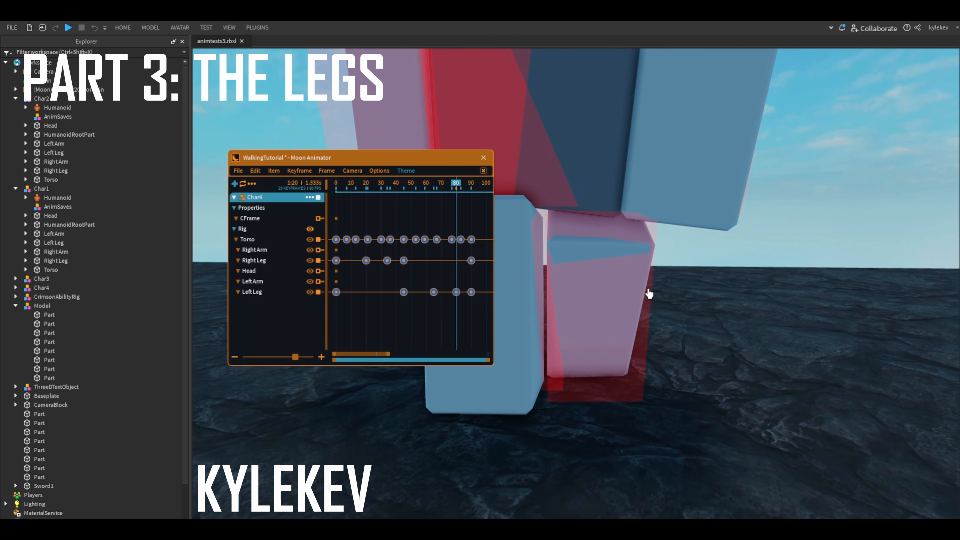
left_click(581, 313)
scroll(581, 313, "down", 2)
key("r")
key("y")
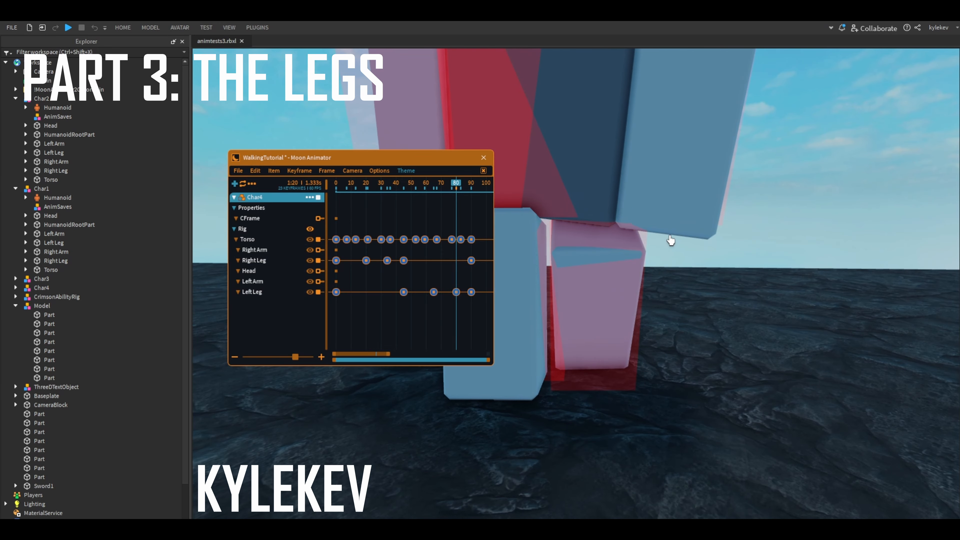
- Play the walk cycle from frame 0 and examine the motion of both legs
left_click_drag(718, 230, 717, 230)
right_click_drag(717, 230, 402, 203)
left_click(716, 260)
scroll(402, 203, "down", 4)
left_click_drag(411, 186, 336, 187)
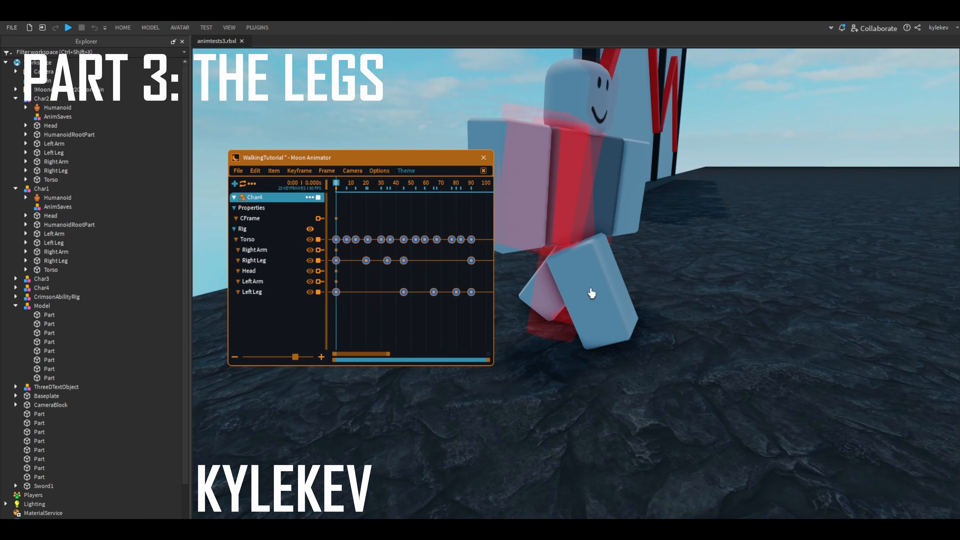
left_click(592, 294)
scroll(591, 294, "up", 4)
right_click_drag(592, 294, 533, 237)
left_click(611, 281)
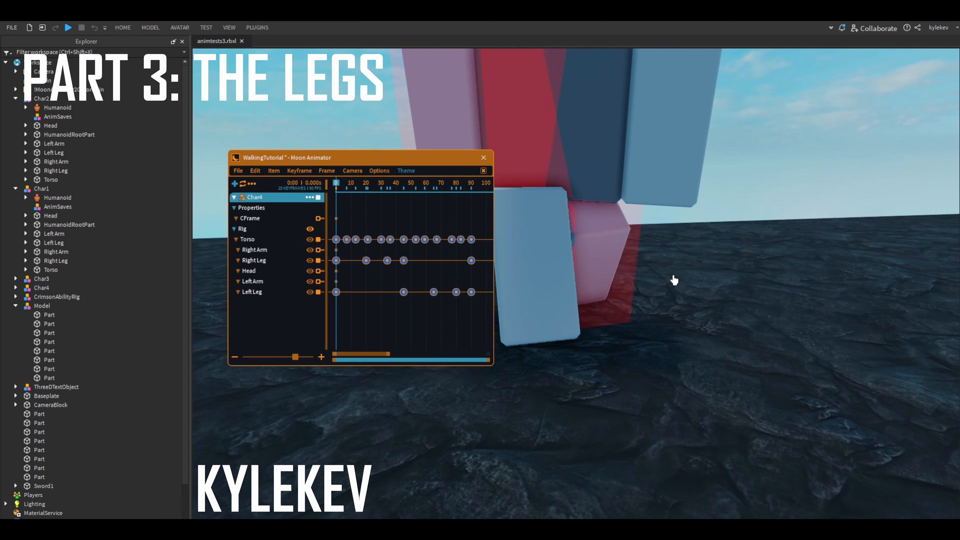
key("space")
scroll(674, 275, "down", 3)
scroll(674, 275, "up", 3)
key("space")
left_click_drag(384, 189, 335, 187)
- Select the right leg and go from frame 0 through frames 45 and 61 to compare its position with the ghost
right_click_drag(592, 276, 645, 281)
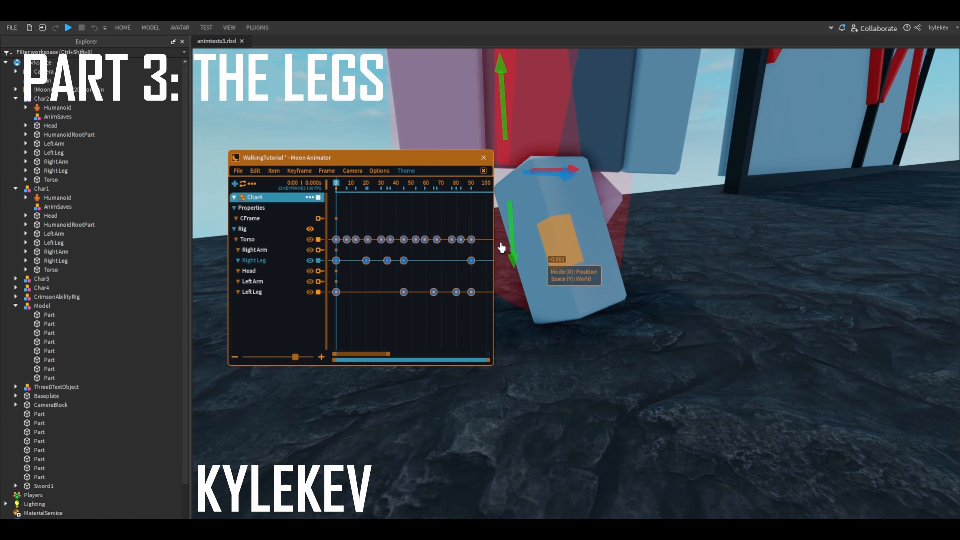
left_click_drag(345, 185, 404, 184)
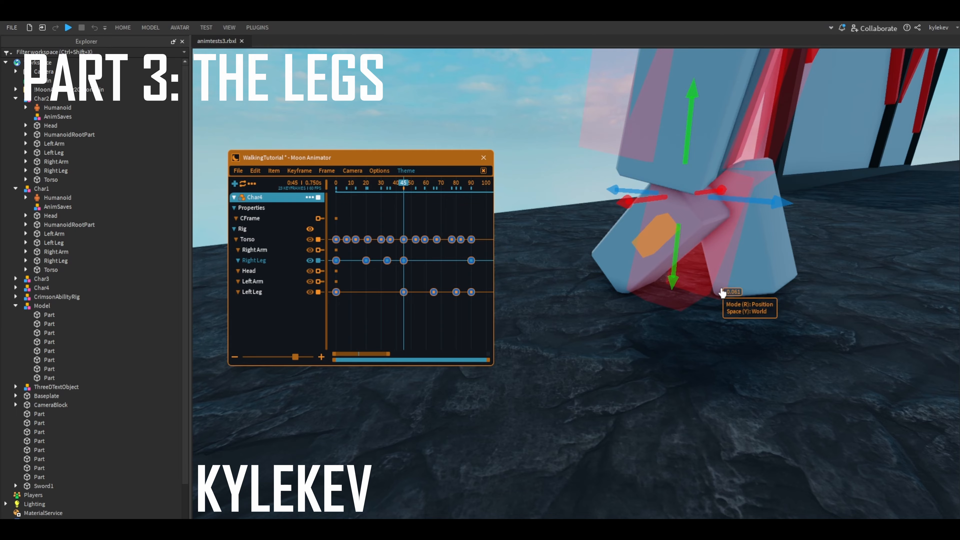
right_click_drag(712, 314, 584, 235)
key("Right")
key("Right")
key("Right")
key("Right")
key("Right")
key("Right")
key("Right")
key("Right")
key("Right")
key("Right")
key("Right")
key("Right")
key("Right")
key("Right")
key("Right")
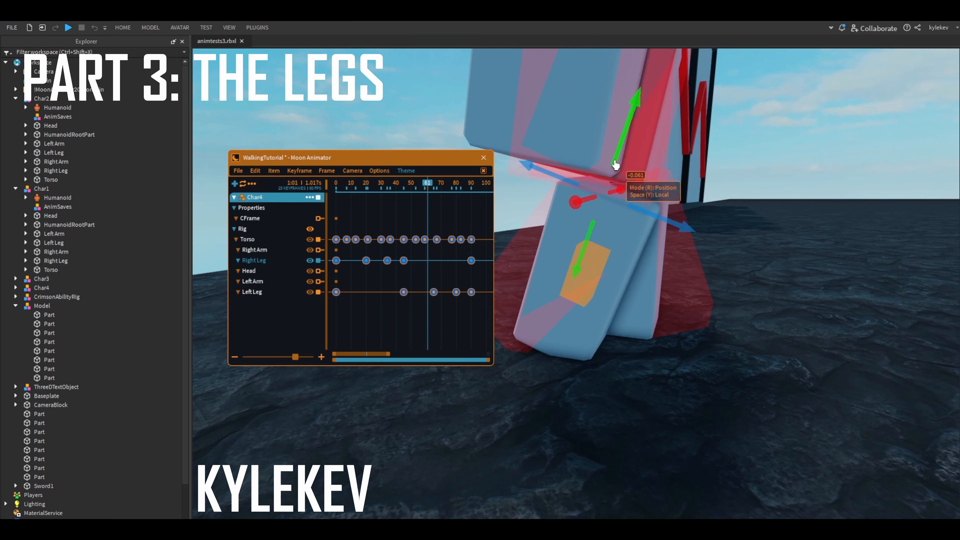
- Undo the last change and shift the right leg by about 0.144 in local space at frame 90
key("ctrl+z")
left_click_drag(433, 185, 472, 264)
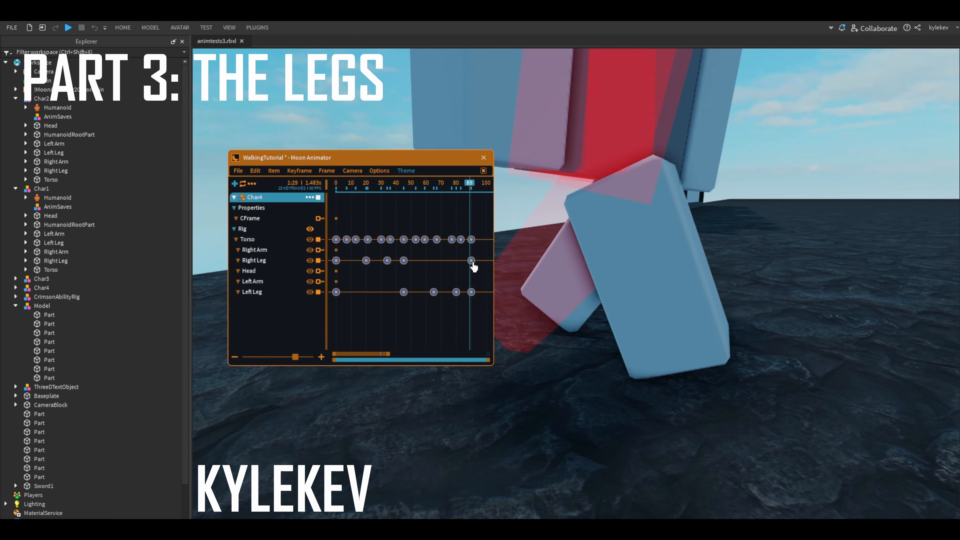
left_click(472, 264)
scroll(520, 267, "down", 1)
scroll(478, 261, "down", 1)
left_click(478, 260)
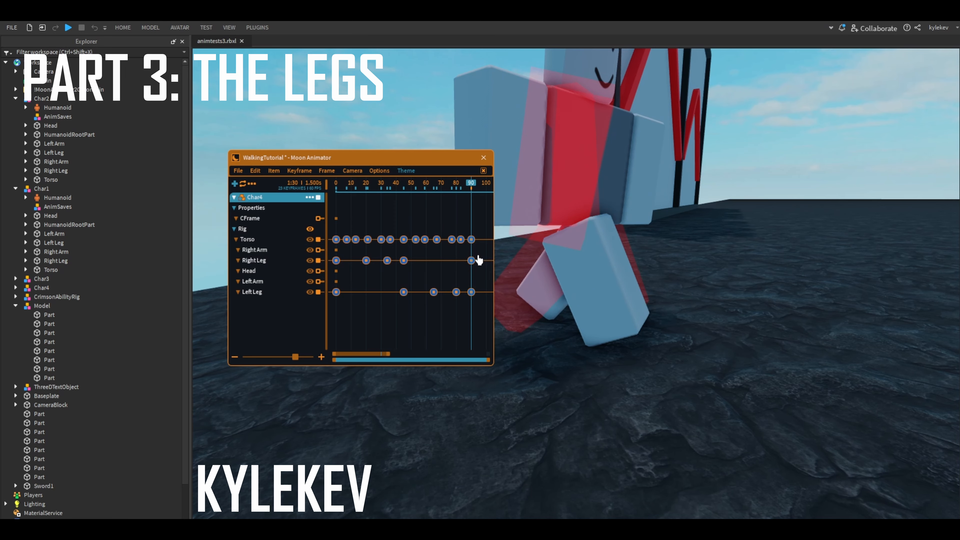
right_click_drag(605, 257, 624, 255)
right_click_drag(754, 243, 730, 238)
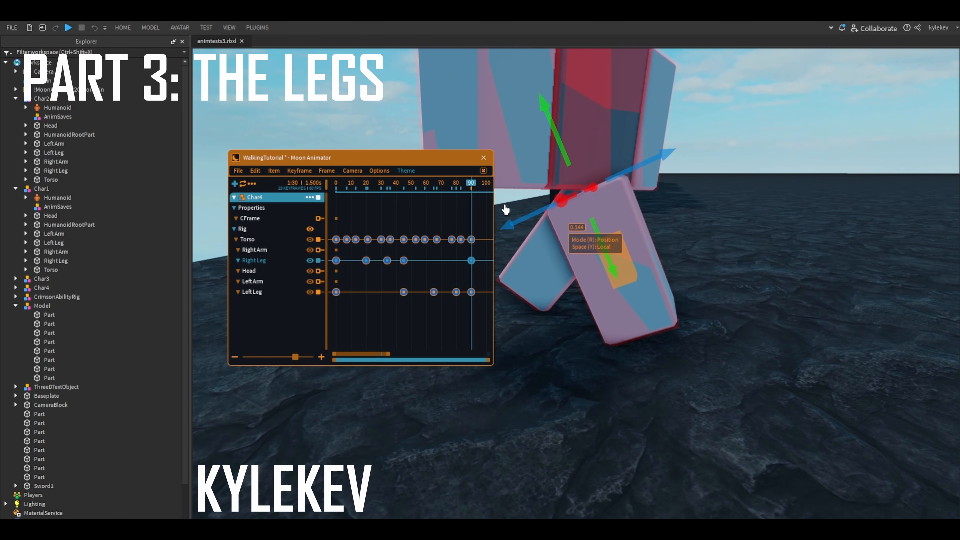
- Add a right leg keyframe at frame 80, rotating the leg by about -0.98 degrees in local space
left_click(468, 184)
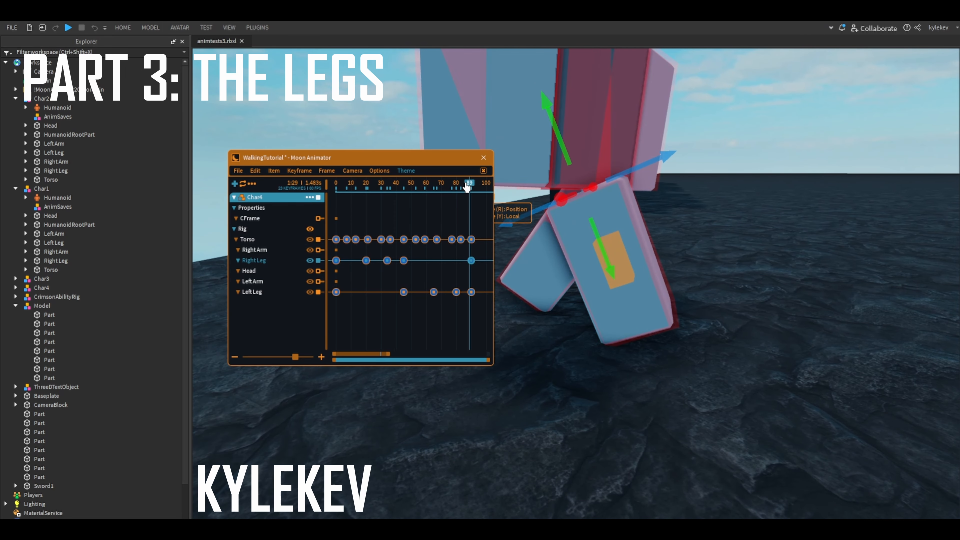
left_click_drag(467, 185, 457, 188)
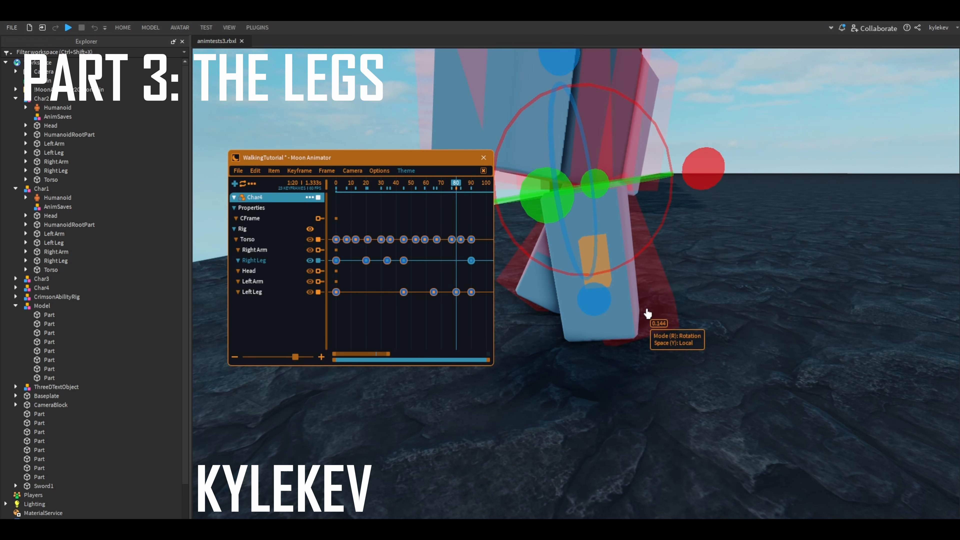
left_click_drag(648, 313, 611, 113)
right_click_drag(611, 113, 559, 246)
left_click_drag(565, 274, 569, 273)
right_click_drag(619, 315, 598, 267)
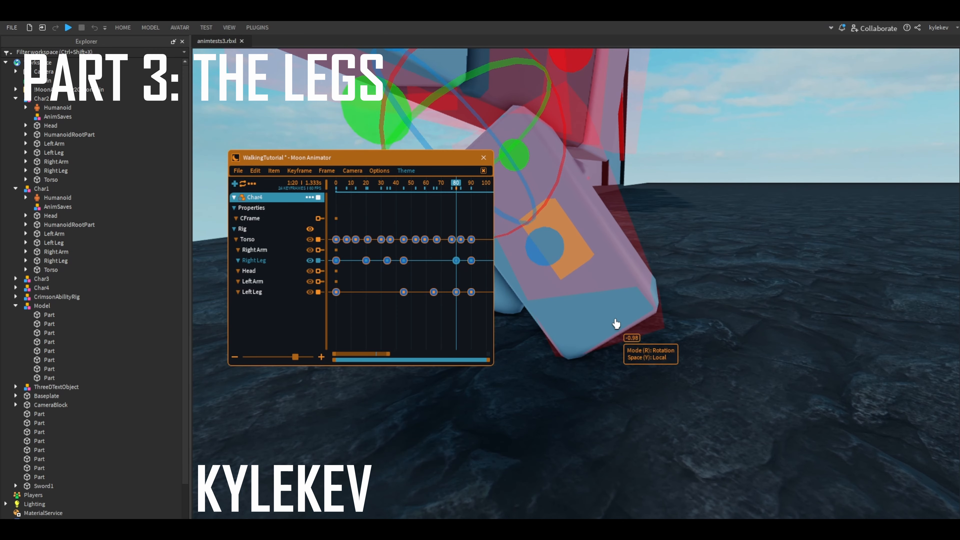
left_click(645, 315)
key("s")
key("w")
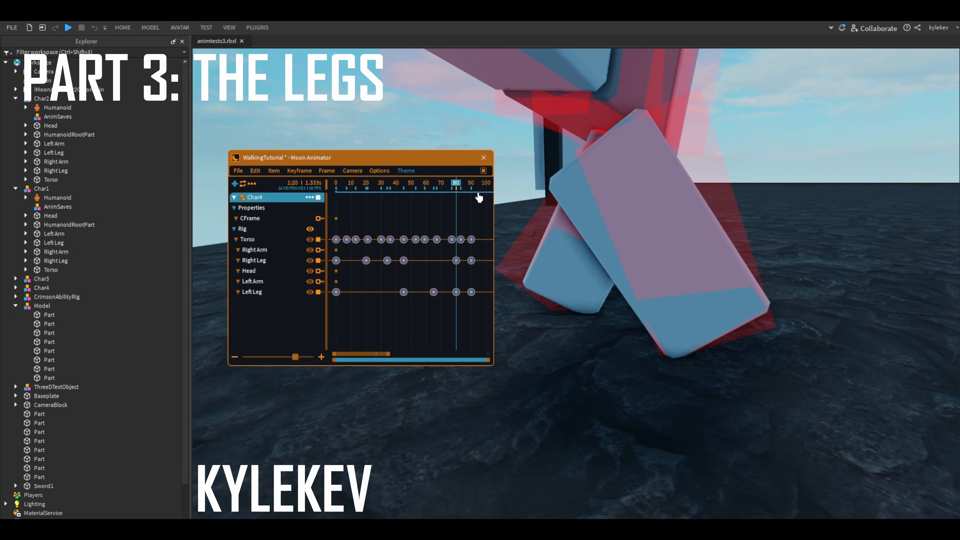
- Adjust the right leg's rotation at frame 45, including a turn of about -3.08 degrees in local space
key("d")
left_click_drag(456, 185, 404, 238)
left_click(545, 234)
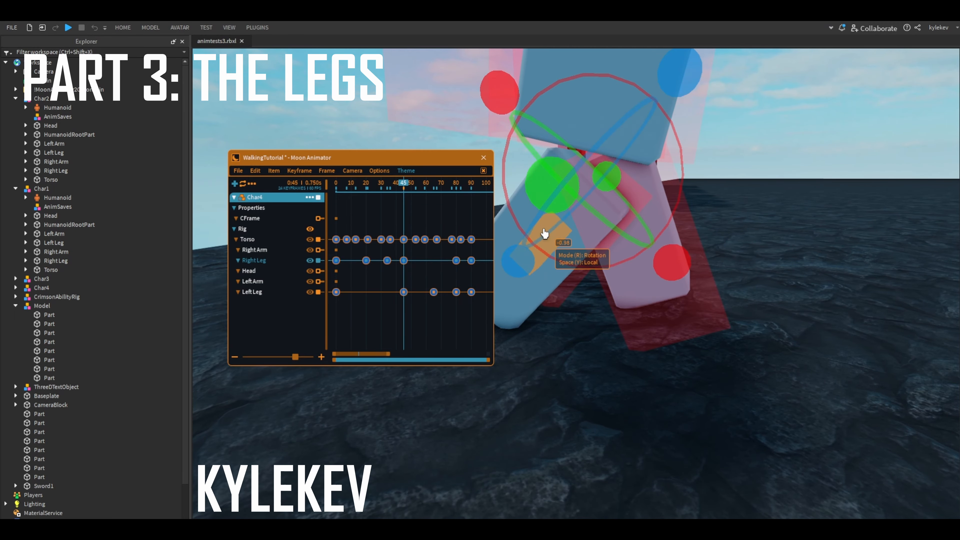
right_click_drag(641, 238, 633, 261)
key("a")
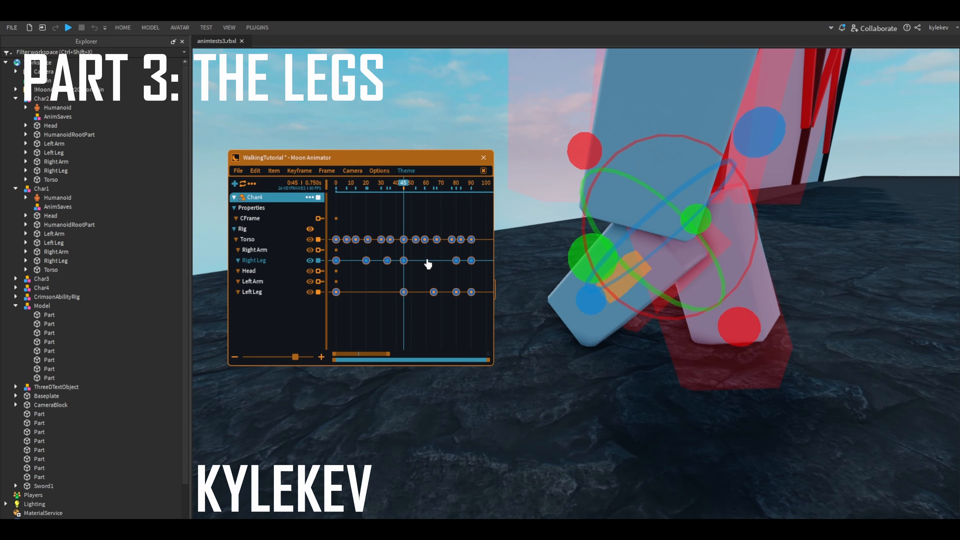
key("d")
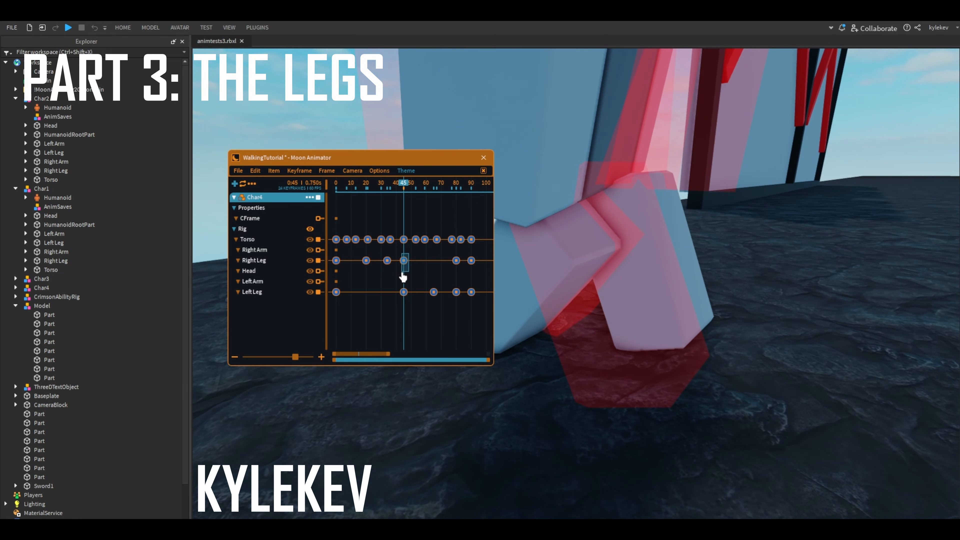
right_click_drag(412, 270, 666, 246)
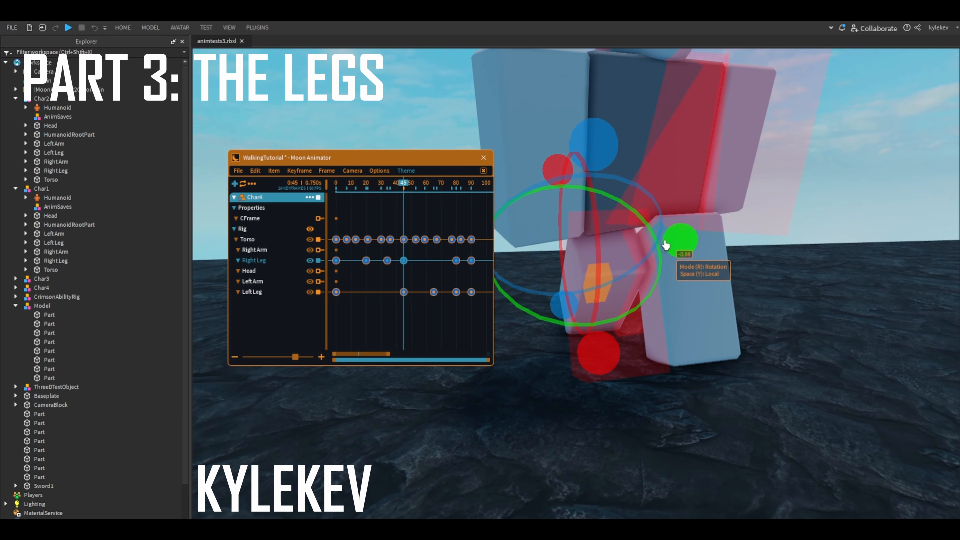
left_click_drag(675, 249, 679, 256)
left_click_drag(611, 164, 604, 169)
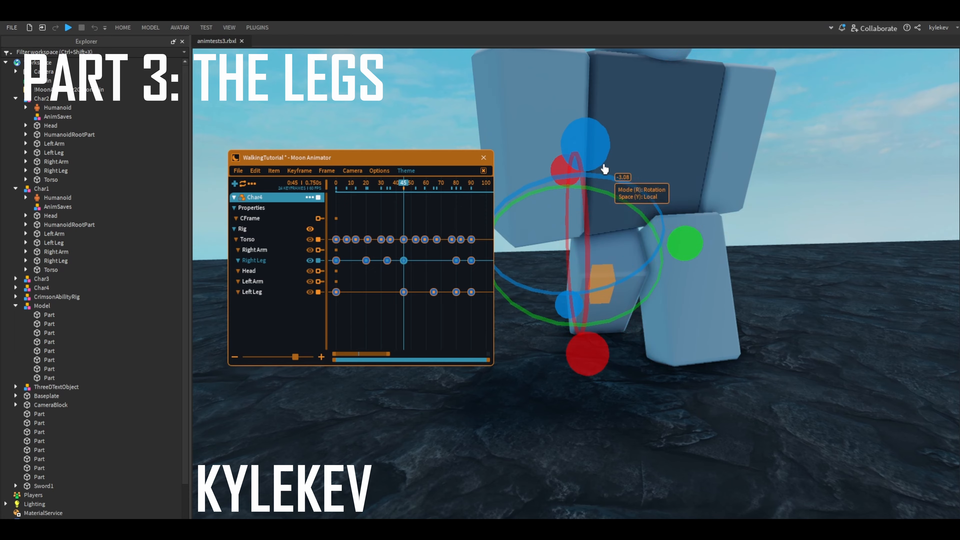
right_click_drag(646, 181, 643, 182)
key("s")
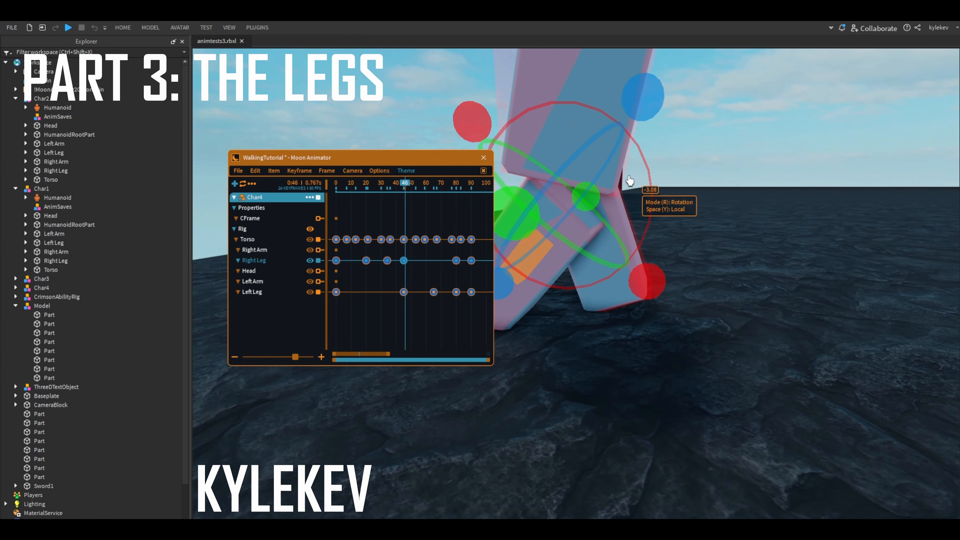
- Step between frames 45 and 52 to compare the right leg's swing with the ghost
key("space")
key("Left")
key("Left")
key("Left")
key("Left")
key("Left")
key("Left")
key("Left")
key("Left")
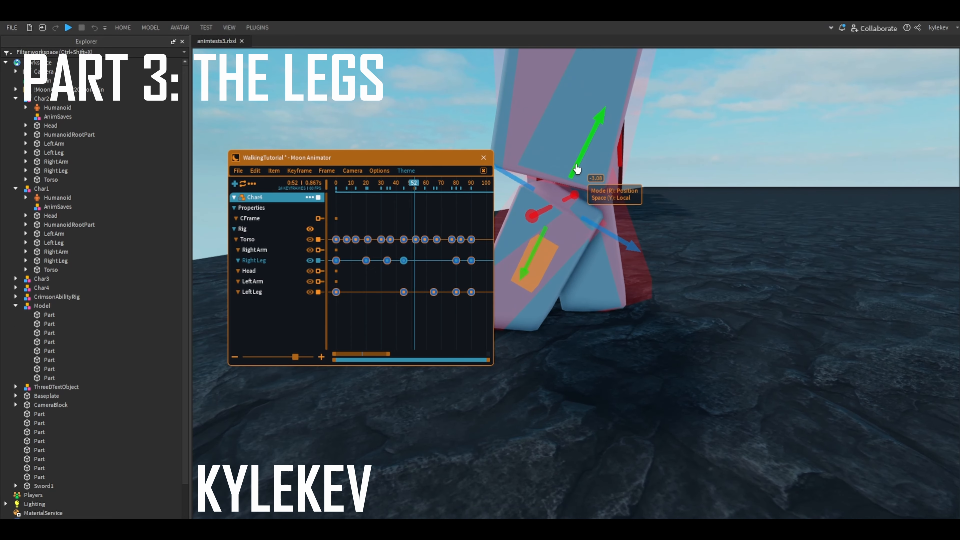
key("Right")
key("Right")
key("Right")
left_click_drag(412, 185, 403, 191)
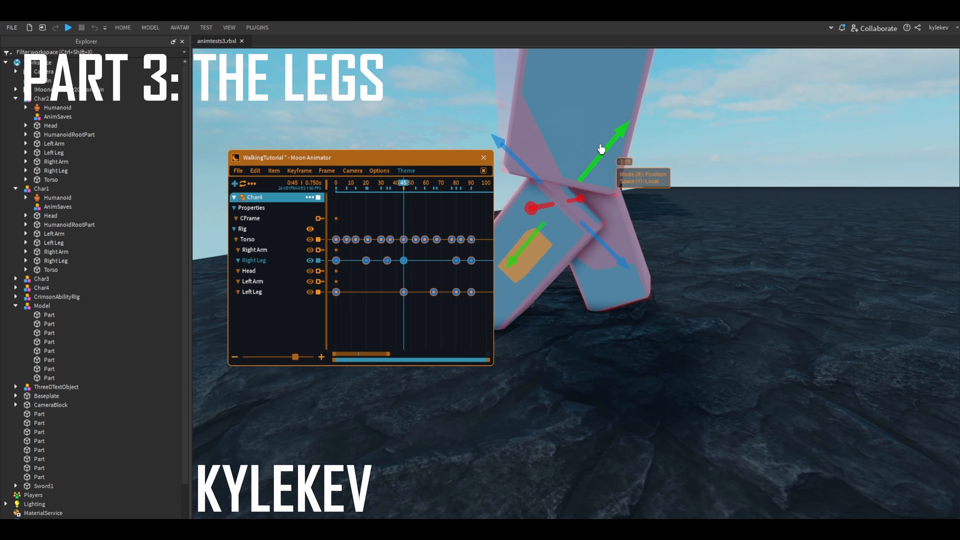
- Add a right leg keyframe at frame 55, raising the leg along its local vertical axis
key("Right")
key("Right")
key("Right")
key("Right")
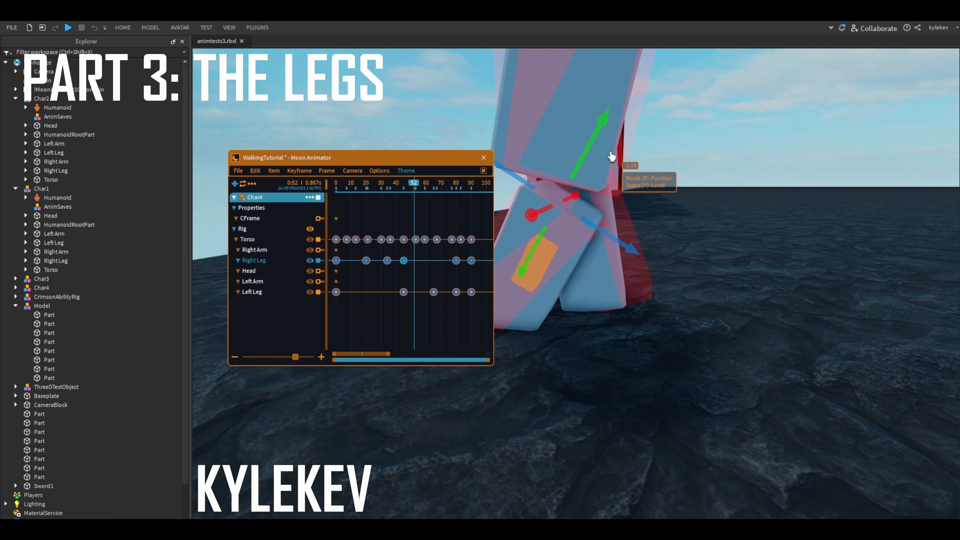
key("Right")
key("Right")
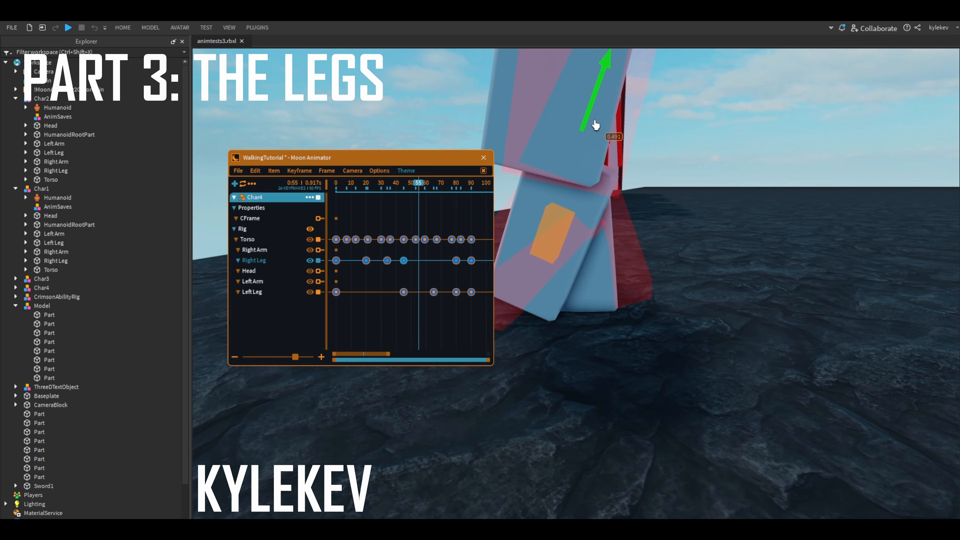
left_click_drag(595, 124, 599, 113)
right_click_drag(600, 113, 640, 136)
left_click_drag(630, 195, 631, 197)
- Rotate the right leg at frame 55 by about -13.74 degrees in local space
key("r")
left_click_drag(697, 149, 689, 149)
right_click_drag(689, 150, 685, 149)
left_click_drag(623, 88, 626, 93)
left_click_drag(648, 321, 639, 305)
right_click_drag(639, 305, 598, 264)
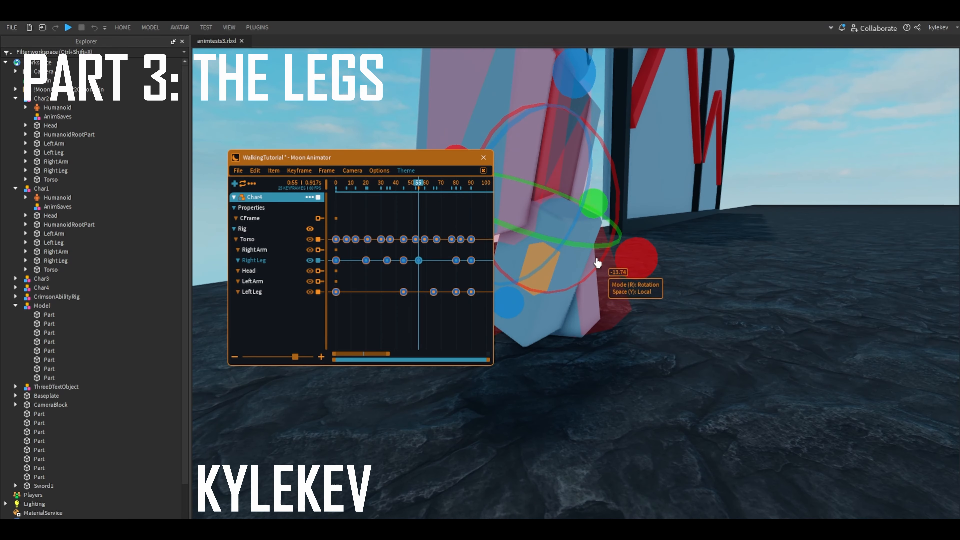
- Shift the right leg by about 0.12 at frame 55 and rotate it by about 1.07 degrees
key("r")
left_click_drag(602, 245, 603, 245)
left_click_drag(567, 212, 573, 212)
key("r")
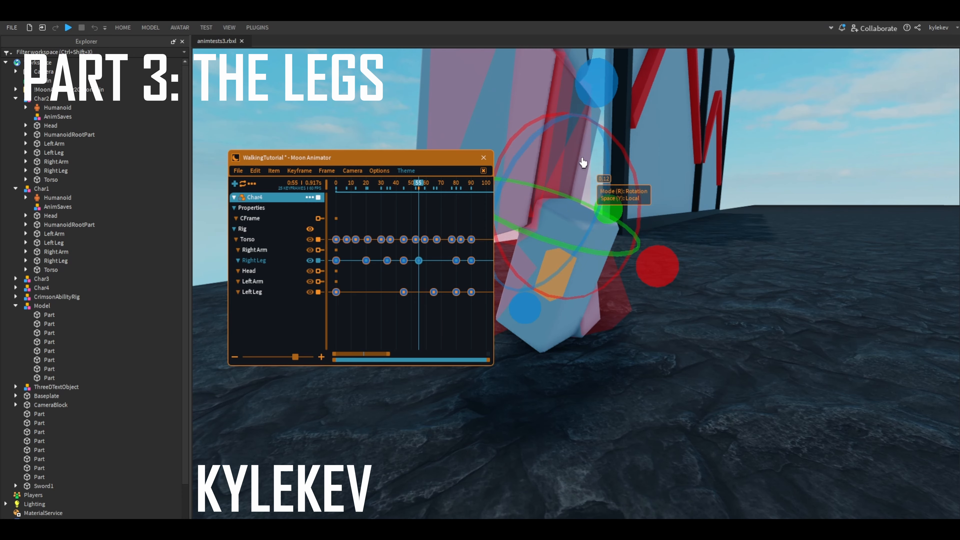
left_click_drag(597, 82, 599, 82)
left_click_drag(599, 83, 602, 84)
right_click_drag(603, 83, 704, 259)
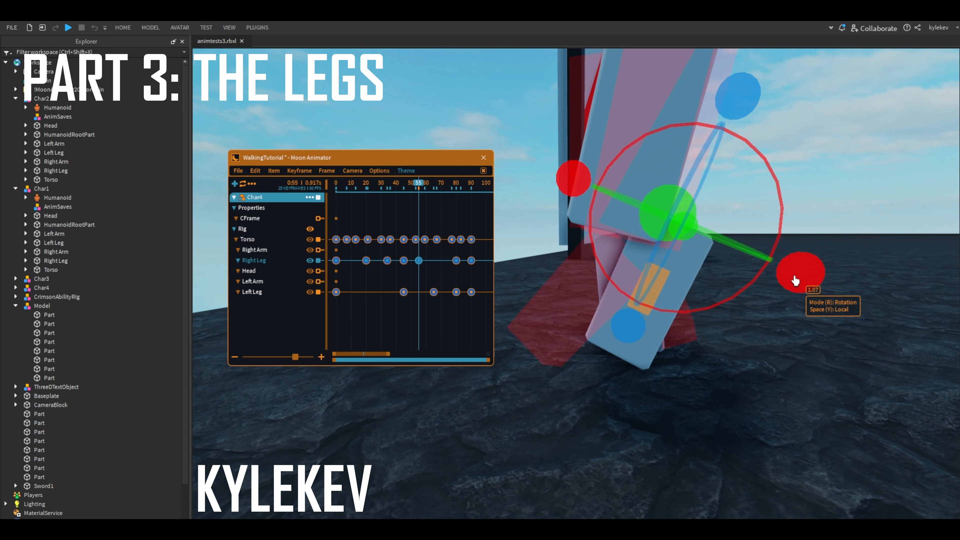
- Rotate the right leg by a further -14.57 degrees or so at frame 55 and shift it by about -0.034 along its length
left_click_drag(795, 281, 768, 305)
key("r")
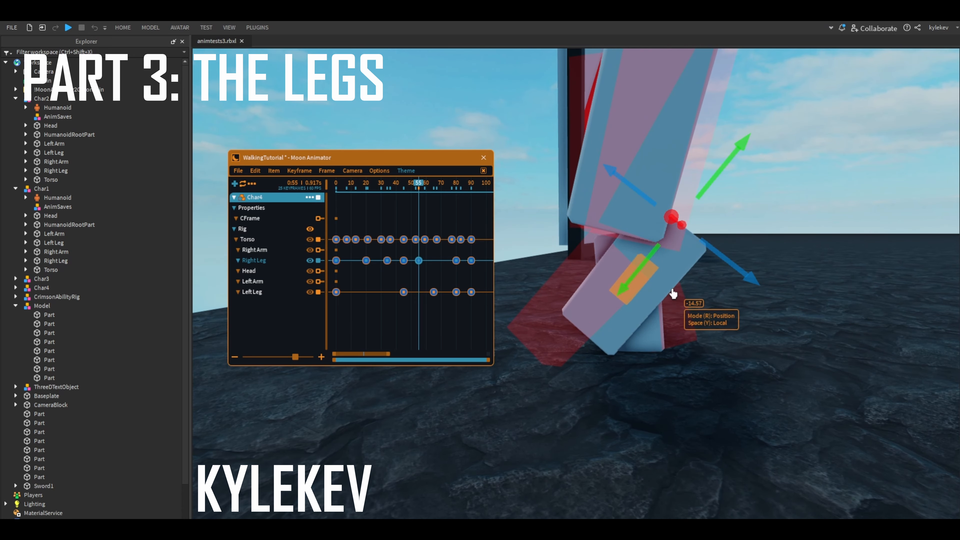
key("w")
key("d")
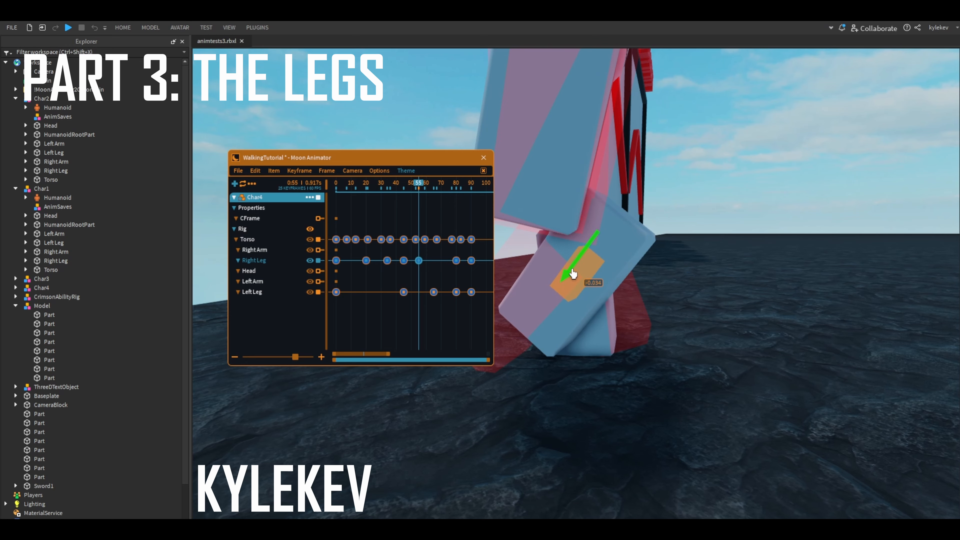
left_click_drag(573, 274, 573, 274)
mouse_move(574, 274)
right_mouse_down()
mouse_move(559, 281)
mouse_move(581, 255)
mouse_move(583, 273)
right_mouse_up()
key("Right")
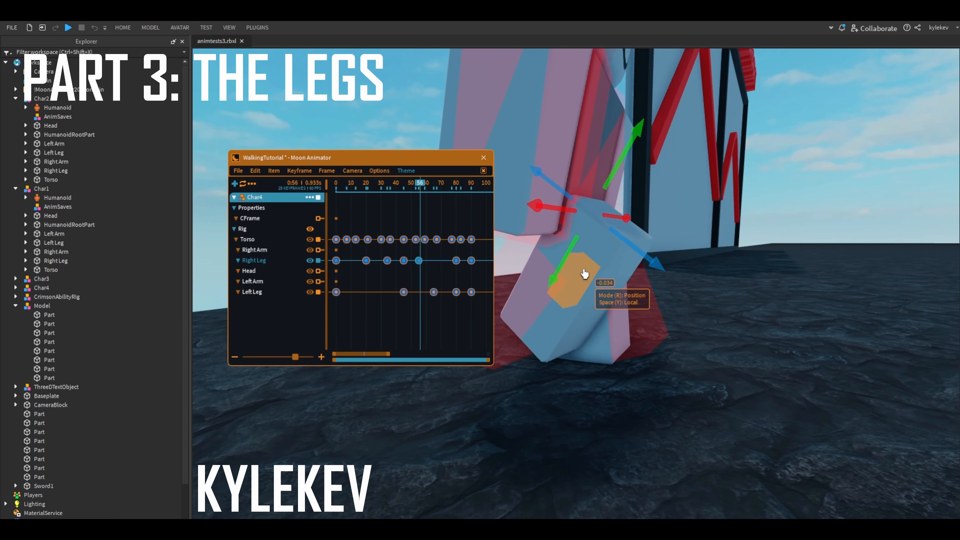
- Step through the frames around 55 to 59 to examine how the right leg moves past its new keyframe
key("Right")
key("Right")
key("Right")
key("Right")
key("Right")
key("Right")
key("Right")
key("Right")
key("Right")
key("Right")
key("Right")
key("Left")
key("Left")
key("Left")
key("Left")
key("Left")
key("Left")
key("Left")
key("Left")
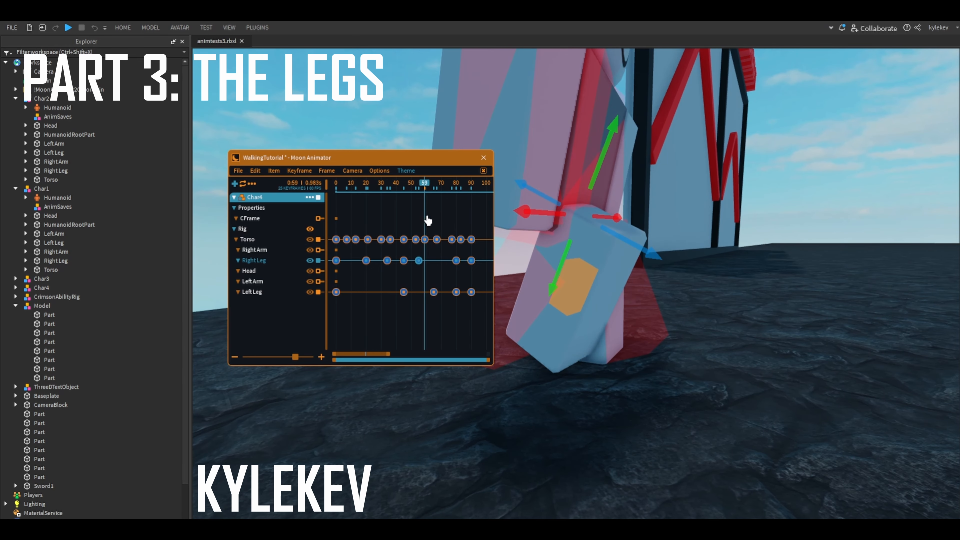
key("Left")
key("Left")
key("Left")
key("Left")
left_click_drag(455, 278, 455, 276)
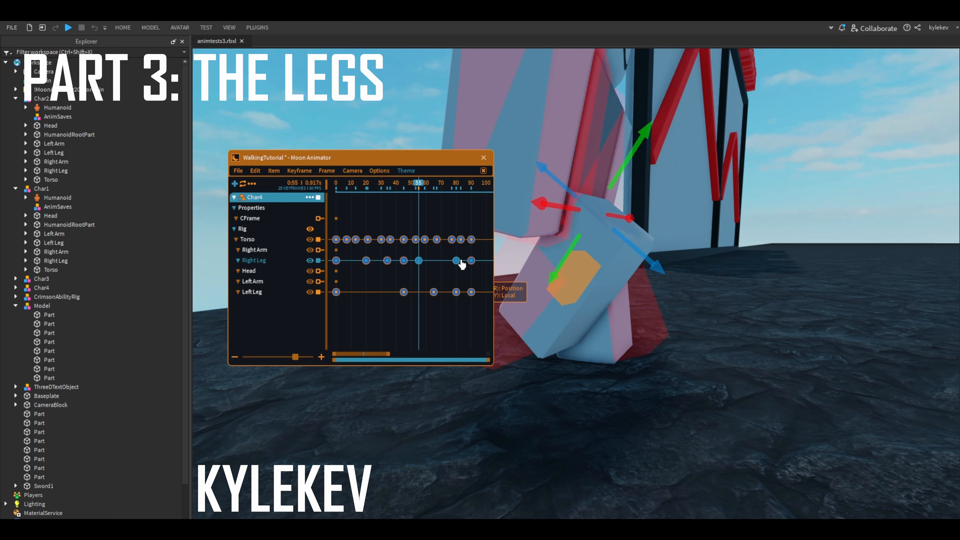
- Add a right leg keyframe at frame 67, rotating the leg by about 5.25 degrees and raising it by about 0.257 in local space
key("Right")
key("Right")
key("Right")
key("Right")
key("Right")
key("Right")
key("Right")
key("Right")
key("Right")
key("Right")
key("Right")
key("Right")
left_click(269, 251)
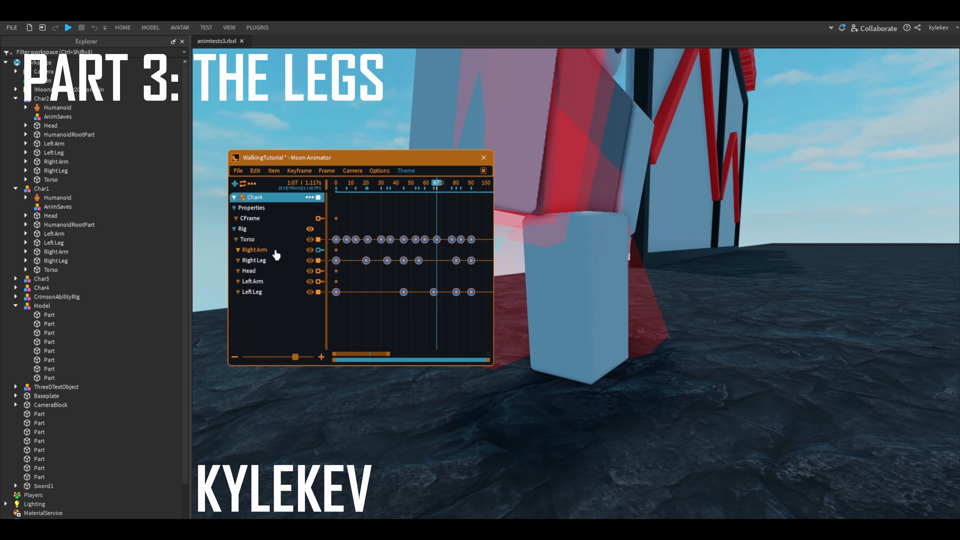
left_click(577, 299)
key("r")
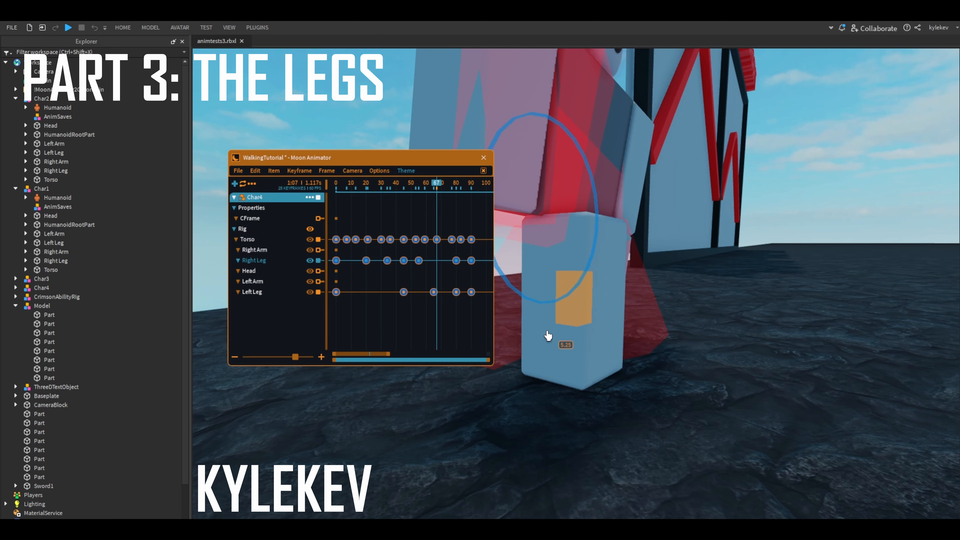
key("r")
left_click_drag(551, 295, 551, 275)
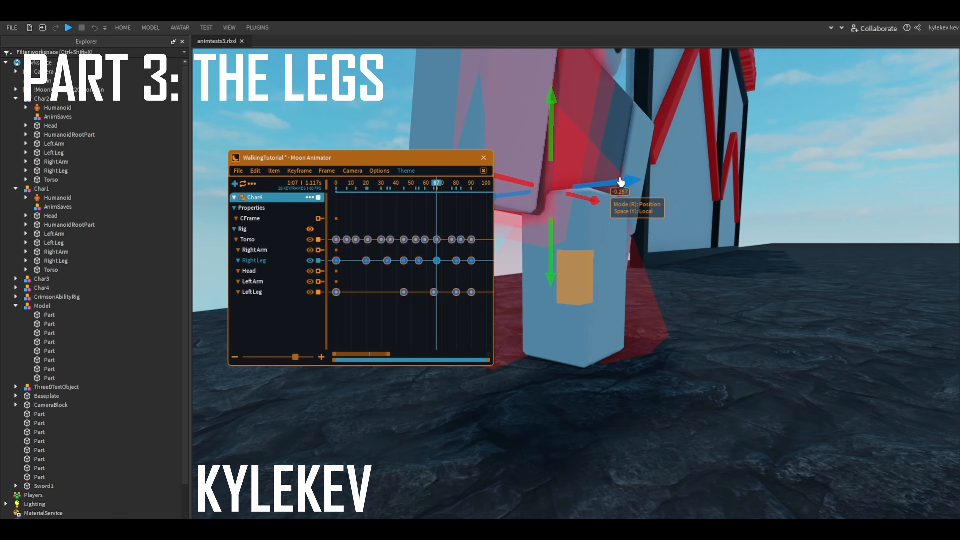
- Shift the right leg slightly along its local depth axis at frame 67 and play the walk cycle back
left_click_drag(621, 182, 626, 191)
key("r")
scroll(563, 196, "down", 3)
left_click_drag(425, 188, 395, 191)
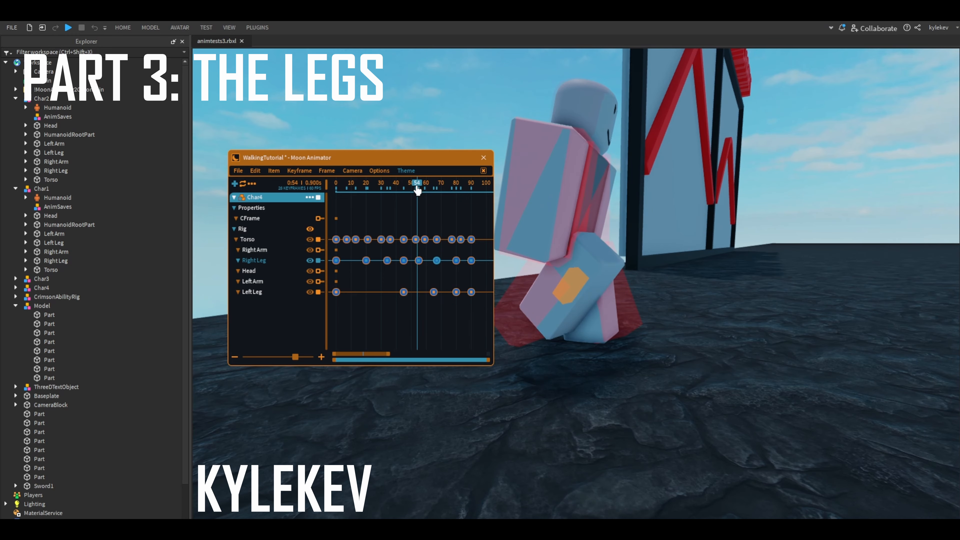
key("d")
right_click_drag(669, 236, 679, 267)
key("space")
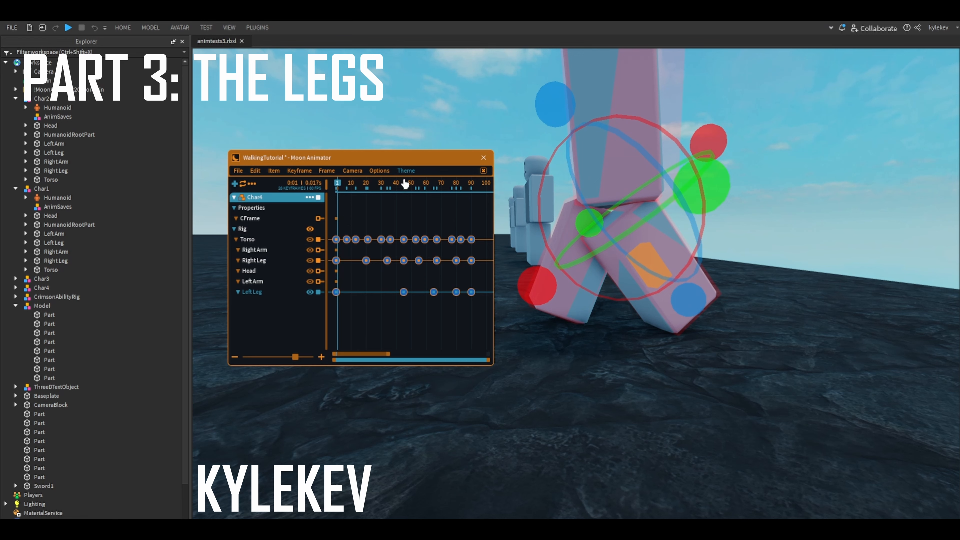
- Add a left leg keyframe at frame 35, shortly before the frame 45 pose
left_click(405, 184)
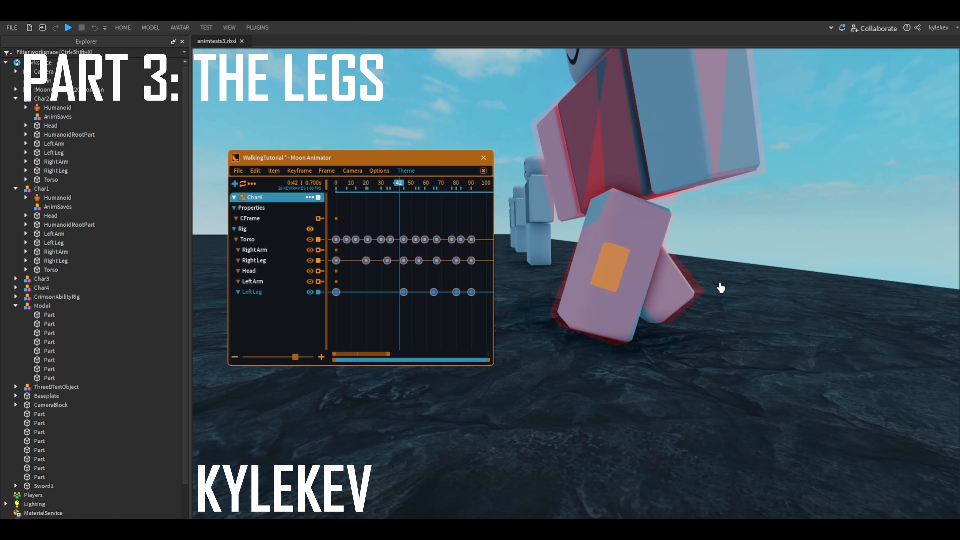
key("Right")
key("Right")
key("Right")
key("Left")
key("Left")
key("Left")
key("Left")
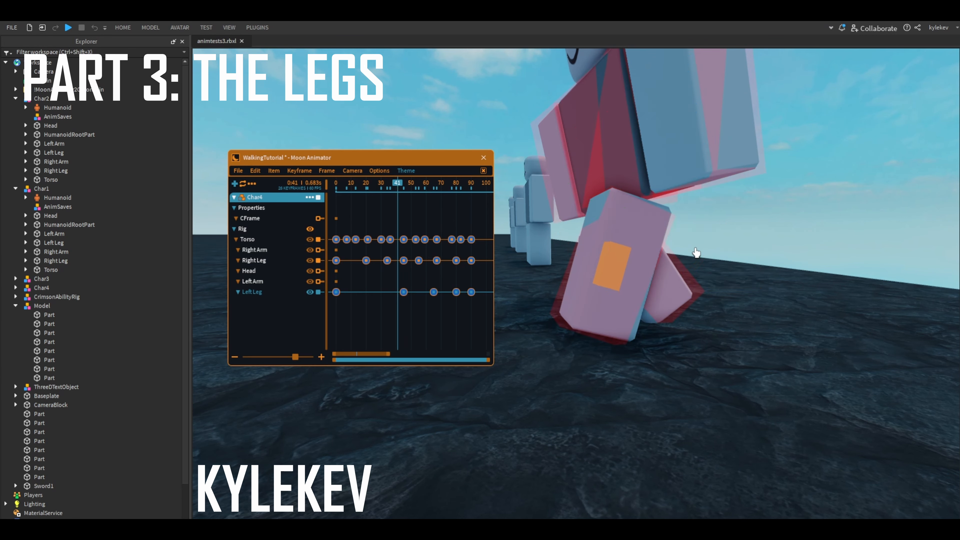
key("Left")
key("Left")
key("Left")
key("Left")
key("Left")
key("Left")
key("Left")
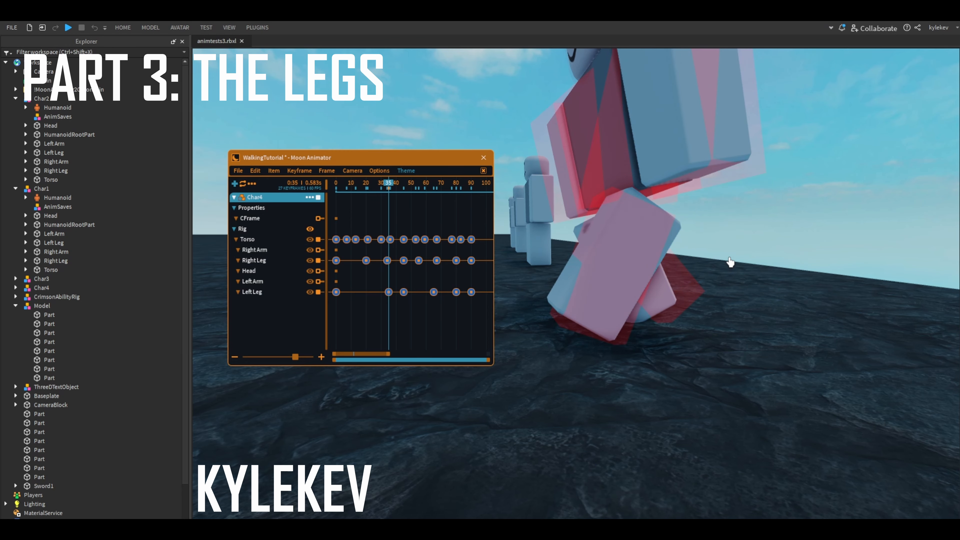
- Refine the left leg's position and rotation at frame 35 in local space
scroll(585, 339, "up", 5)
left_click_drag(732, 221, 745, 216)
right_click_drag(741, 230, 728, 244)
left_click_drag(694, 274, 711, 262)
key("r")
right_click_drag(710, 263, 685, 261)
left_click(401, 214)
key("d")
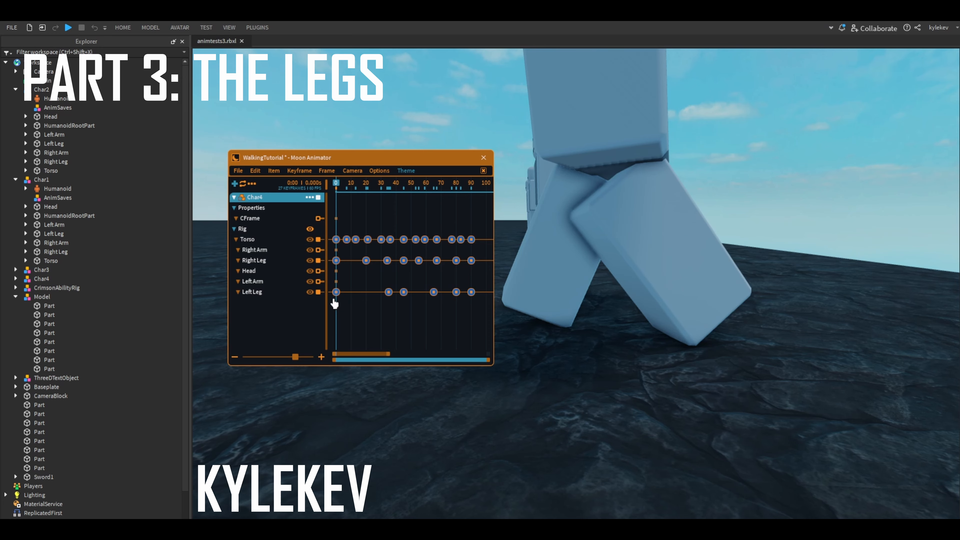
- Add a left leg keyframe at frame 15, raising the leg by about 0.4 along its local vertical axis
left_click(336, 292)
right_click_drag(707, 227, 697, 232)
key("Right")
key("Right")
key("Right")
key("Right")
key("Right")
key("Right")
key("Right")
key("Right")
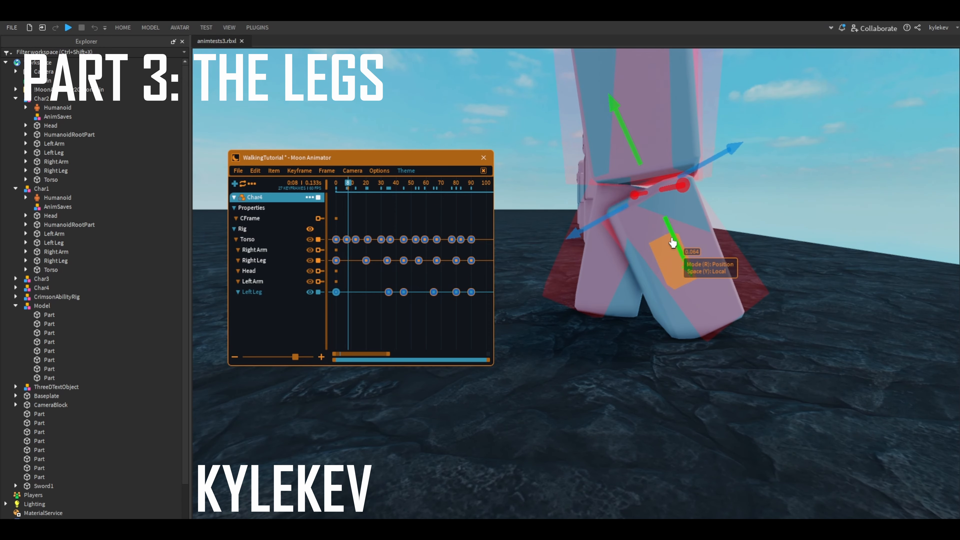
key("Right")
key("Right")
key("Right")
key("Right")
key("Right")
key("Right")
key("Right")
left_click_drag(673, 242, 707, 178)
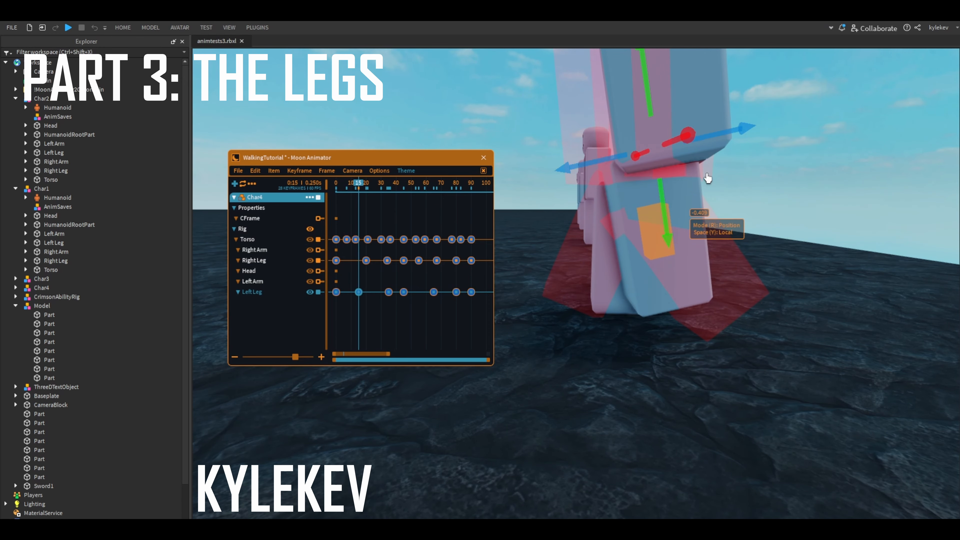
- Tilt the left leg at frame 15 and shift it in small amounts along its length in local space
mouse_move(711, 136)
left_mouse_down()
mouse_move(689, 150)
mouse_move(715, 121)
left_mouse_up()
key("r")
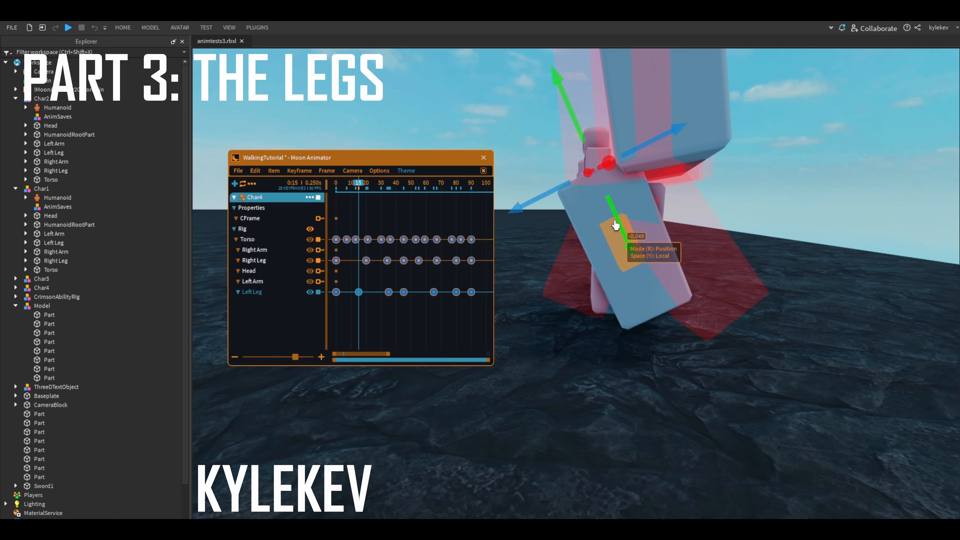
left_click_drag(613, 215, 614, 215)
right_click_drag(615, 216, 620, 217)
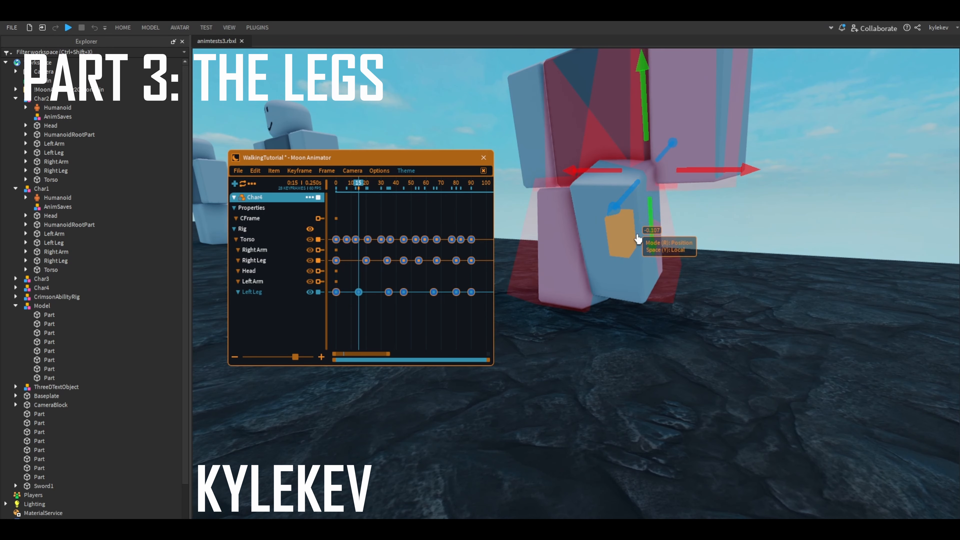
- Adjust the left leg's rotation and sideways position at frame 15, and play the motion back
key("r")
left_click_drag(650, 252, 669, 275)
key("r")
left_click_drag(702, 172, 693, 173)
key("space")
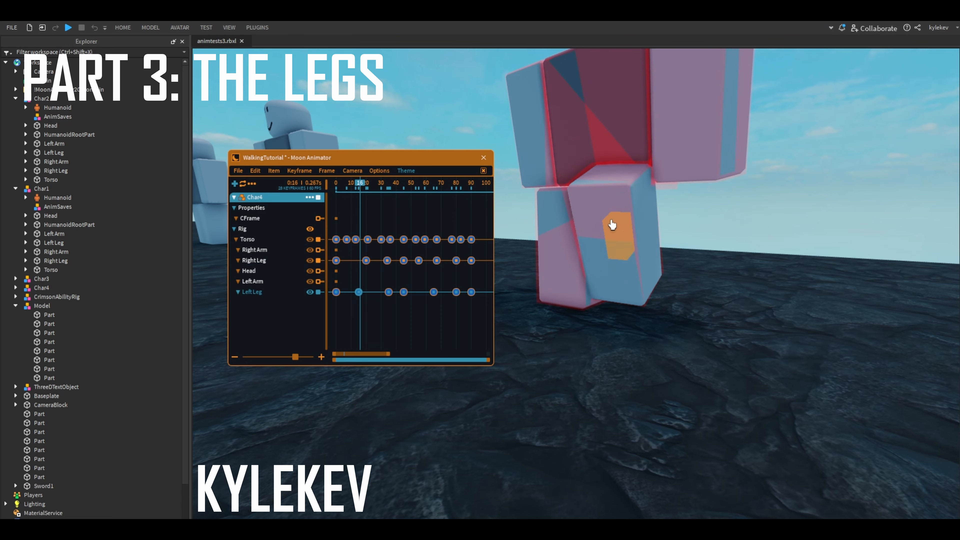
- Add a left leg keyframe at frame 25 with an adjusted pose, and play the walk cycle back
left_click(376, 301)
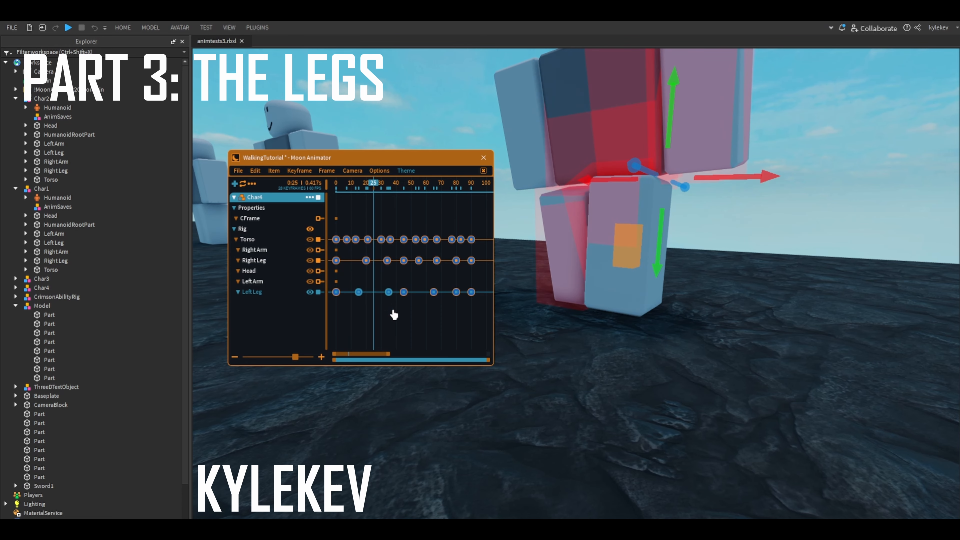
right_click_drag(698, 201, 680, 202)
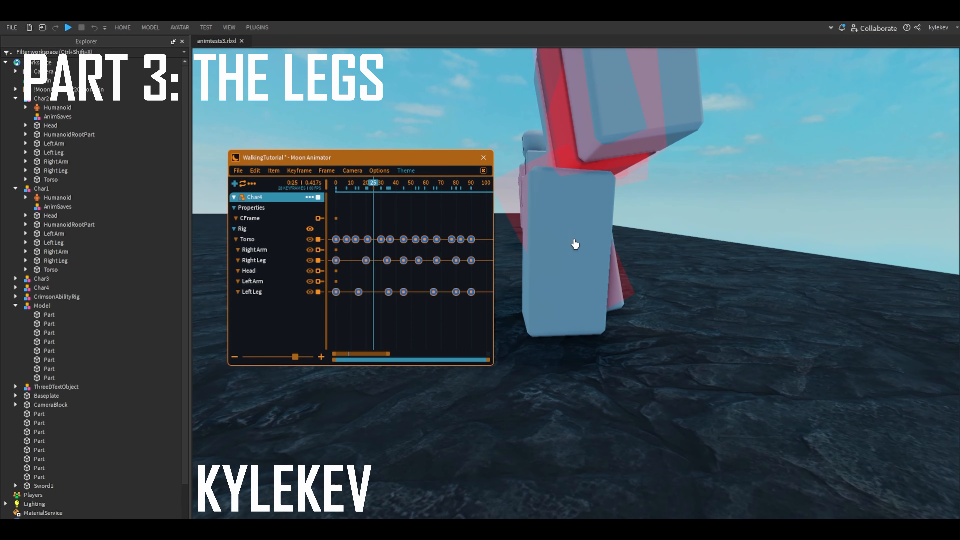
key("r")
left_click_drag(672, 152, 672, 141)
left_click_drag(378, 186, 270, 210)
scroll(628, 329, "down", 5)
right_click_drag(643, 329, 594, 341)
key("space")
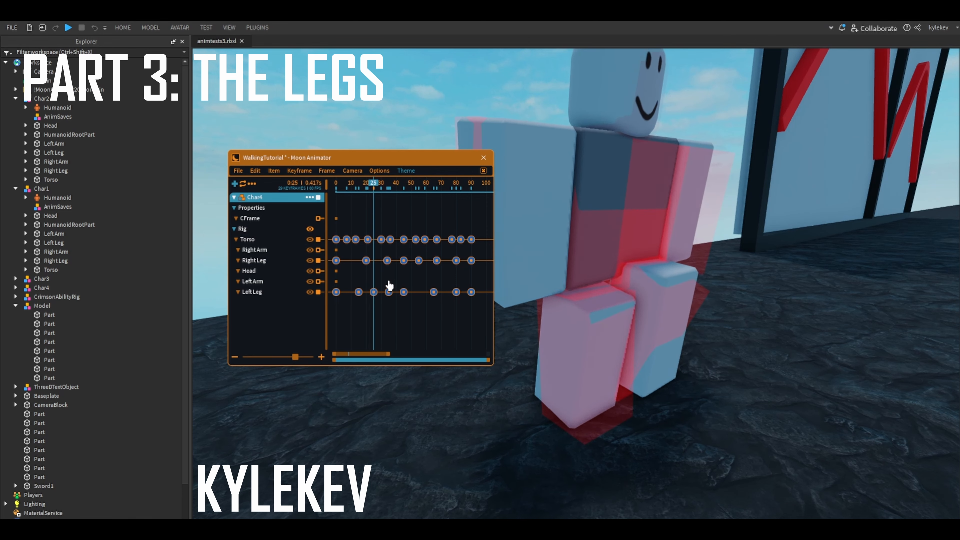
- Move the left leg's frame 25 keyframe to about frame 28 and place a copy at about frame 22
scroll(367, 289, "up", 1)
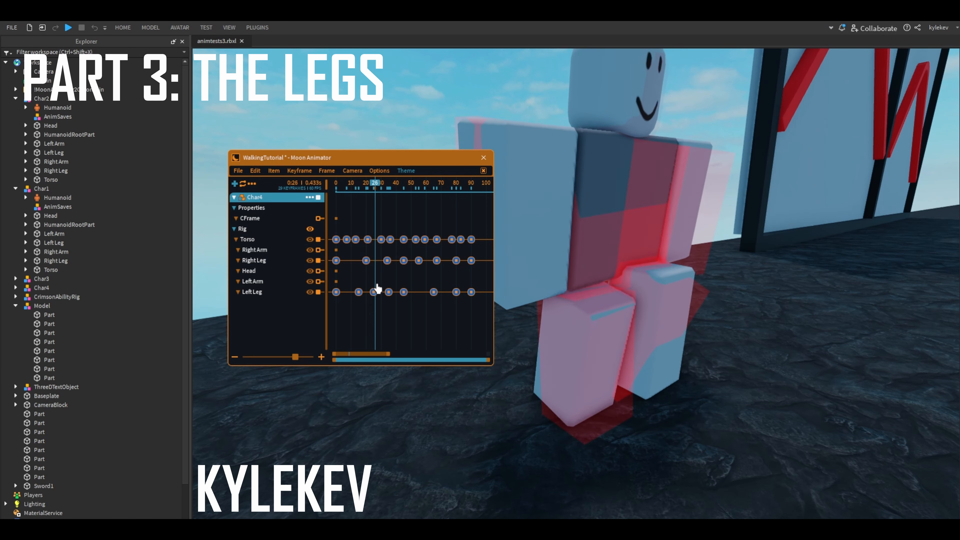
left_click(620, 324)
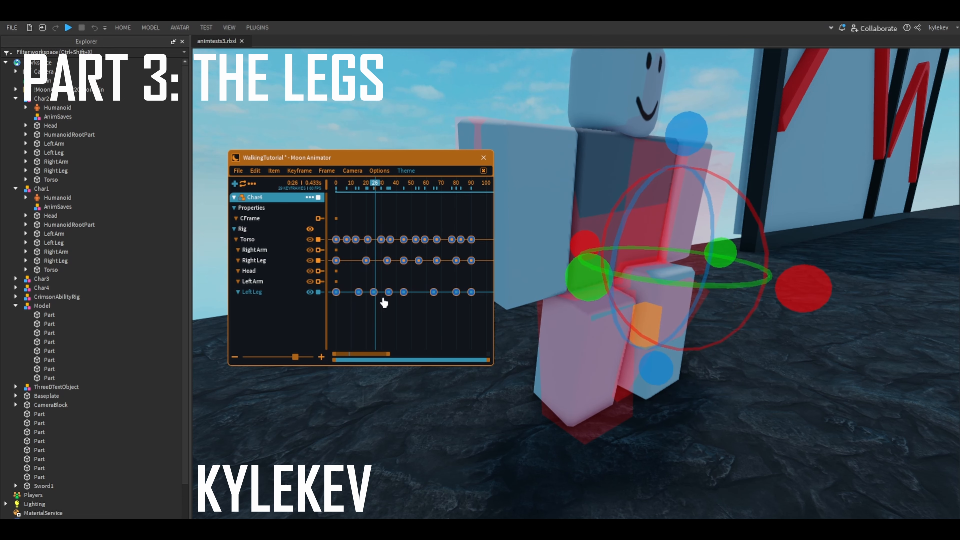
left_click_drag(374, 292, 379, 292)
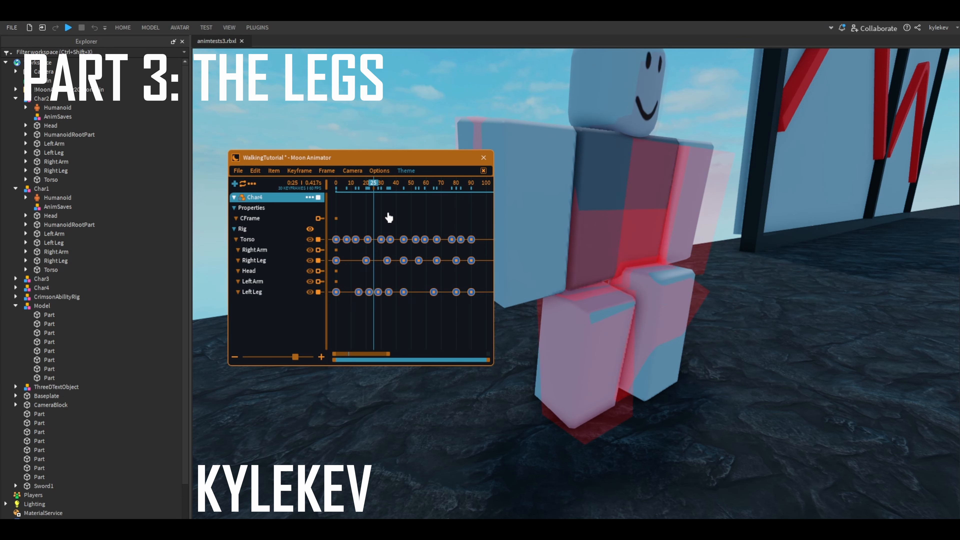
- Save the animation and replace the right leg's frame 67 keyframe with copies at about frames 64 and 70
left_click_drag(373, 188, 439, 254)
key("ctrl+s")
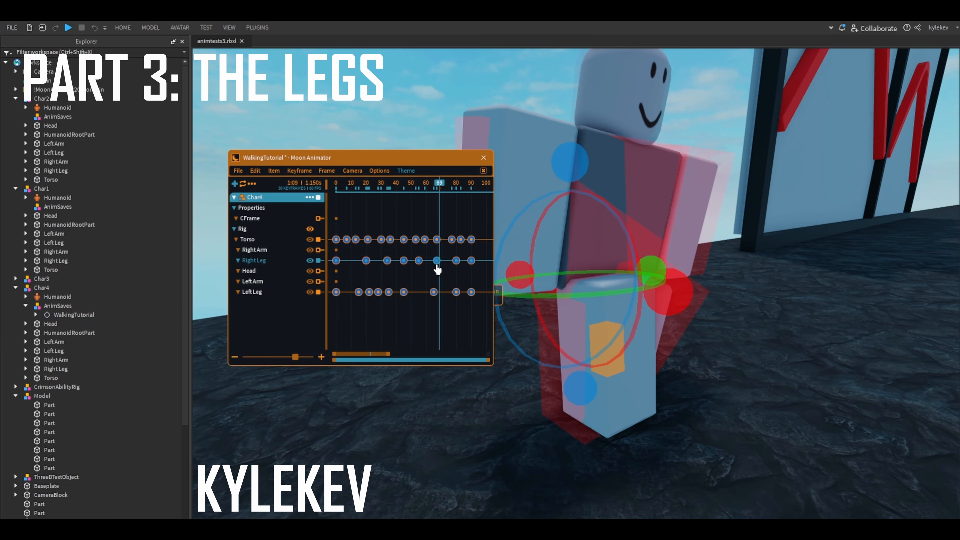
key("super")
key("super")
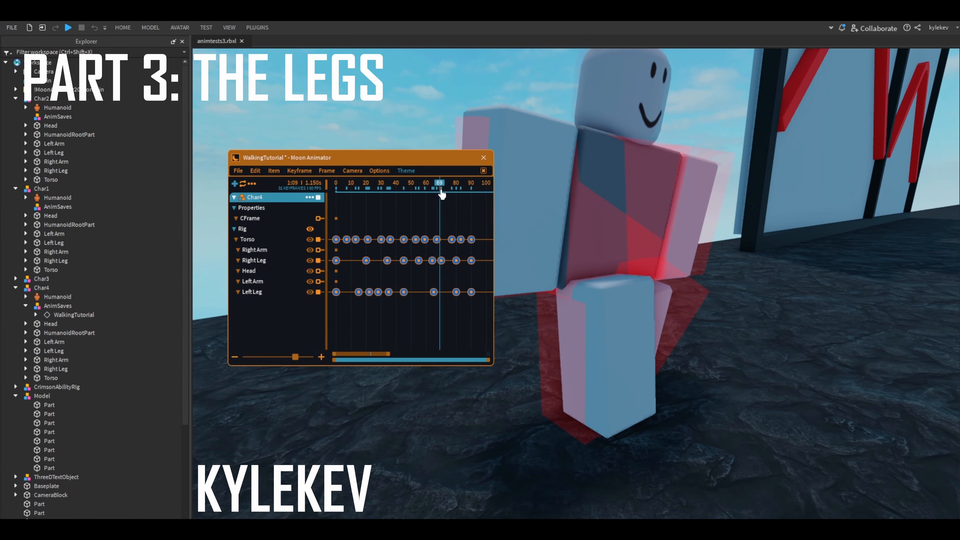
- Scrub and play the walk cycle from several angles to check the leg motion
left_click_drag(440, 191, 378, 189)
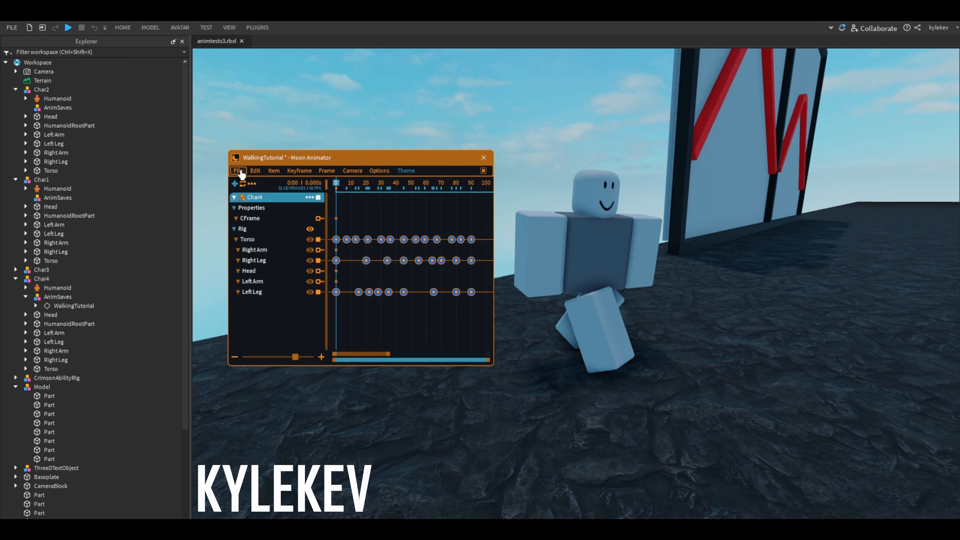
key("d")
right_click_drag(548, 281, 637, 226)
key("w")
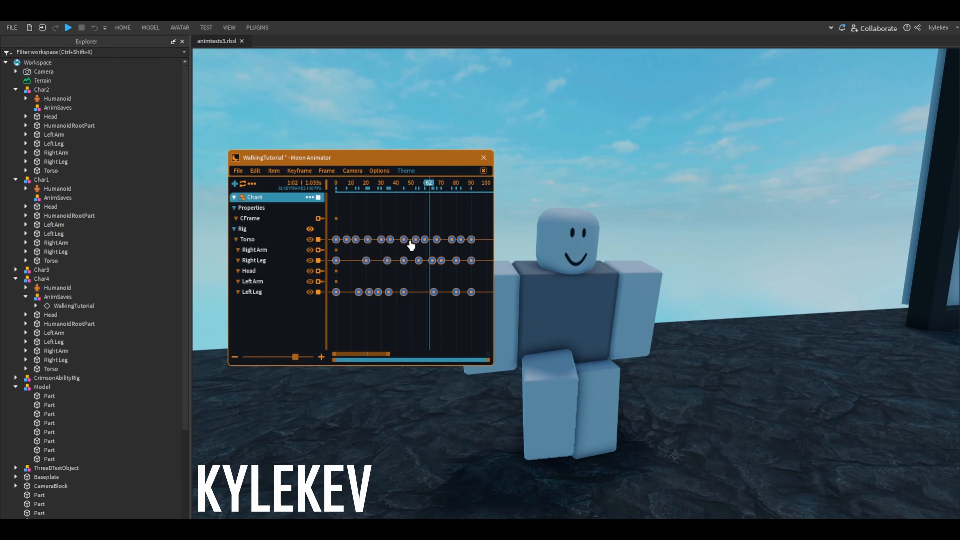
key("q")
key("d")
right_click_drag(667, 297, 566, 210)
key("w")
key("a")
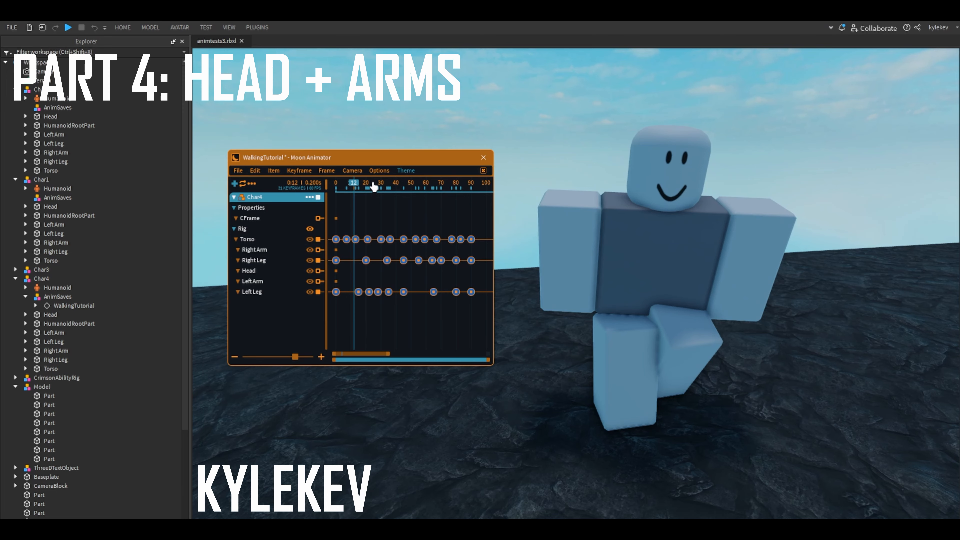
key("space")
- Turn the head about its vertical axis to face forward at frame 0 and repeat that keyframe at frame 90
left_click(671, 185)
right_click_drag(671, 185, 679, 196)
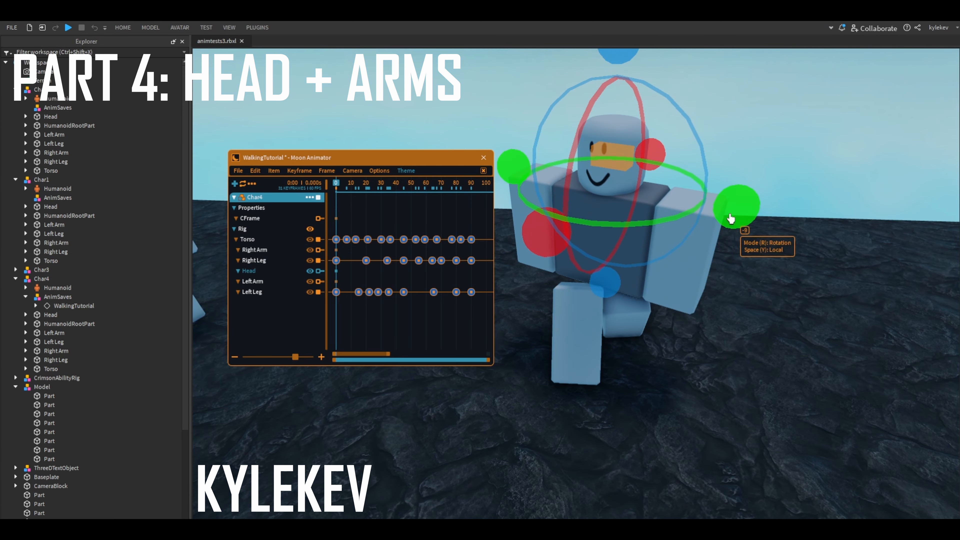
left_click_drag(731, 214, 744, 197)
left_click(471, 186)
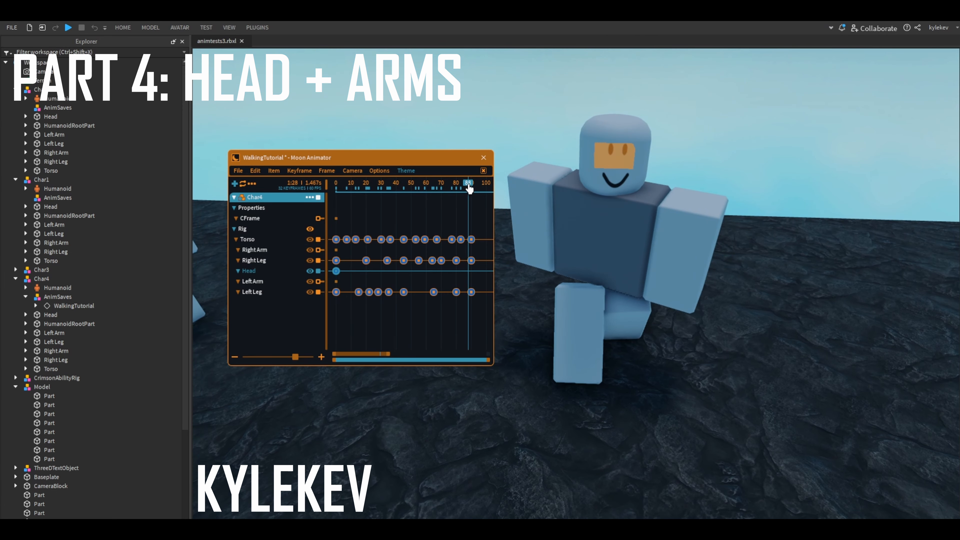
- Add a head keyframe at frame 45, turning the head to face forward and fine-tuning its tilt in local space
left_click(404, 185)
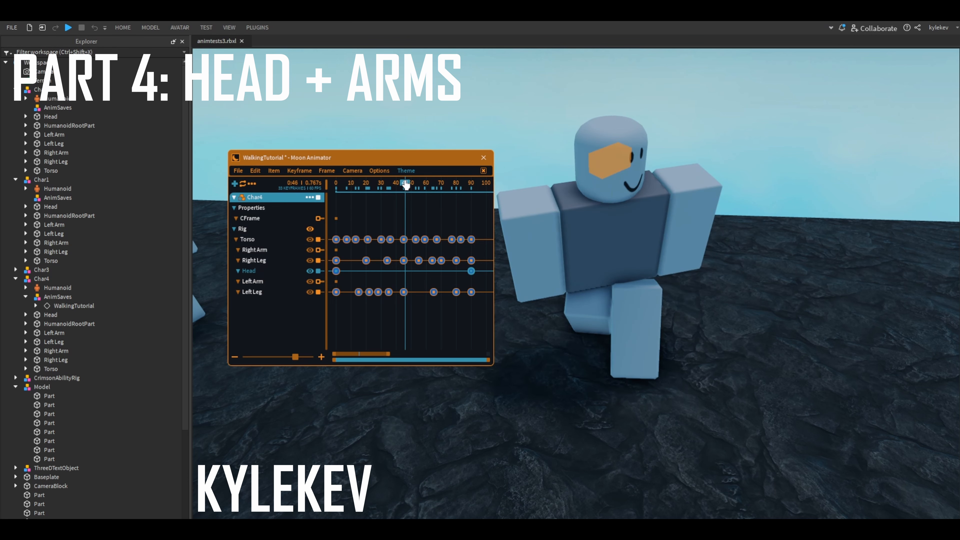
left_click_drag(700, 177, 711, 201)
left_click_drag(724, 199, 720, 190)
right_click_drag(548, 167, 545, 161)
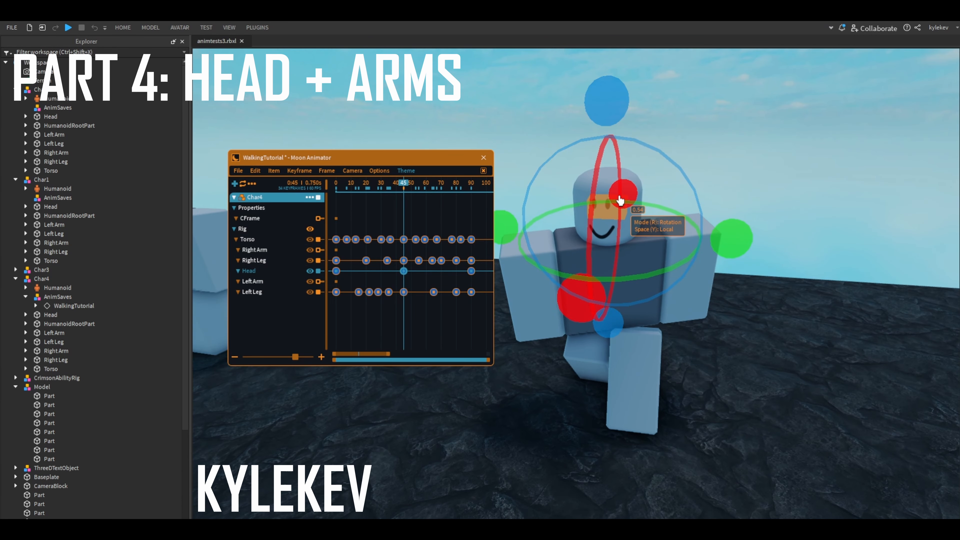
left_click_drag(621, 203, 621, 200)
left_click_drag(609, 121, 608, 124)
- Play and scrub the walk cycle to check the head motion
key("space")
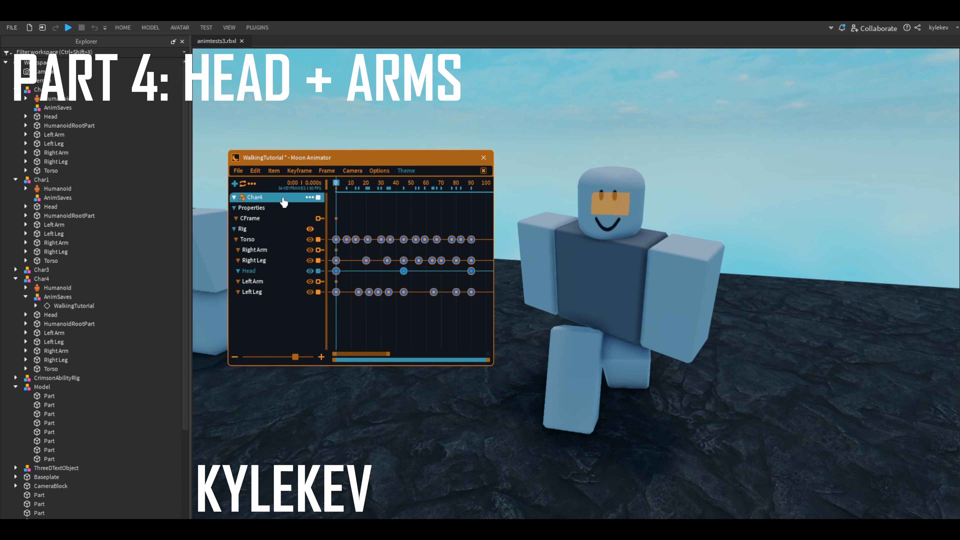
key("space")
key("space")
left_click(643, 266)
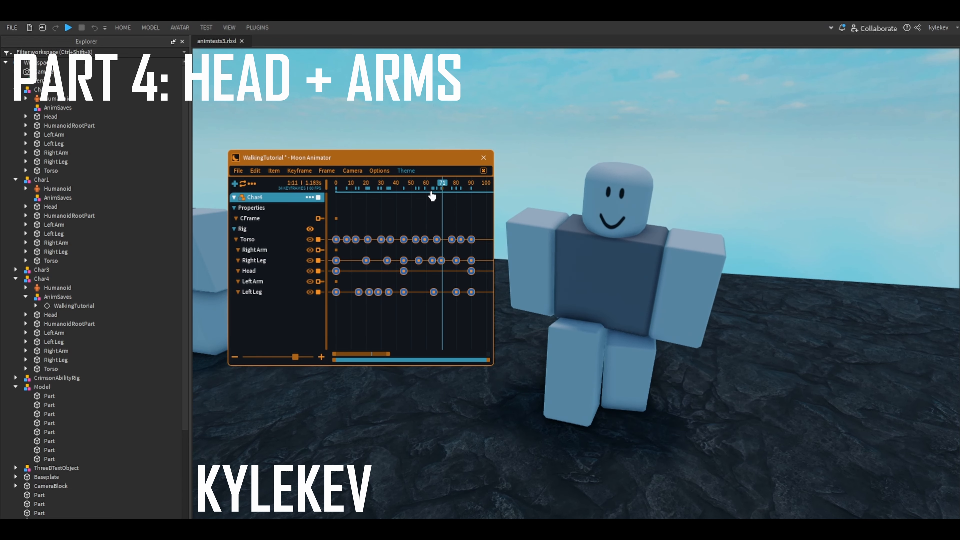
left_click_drag(433, 193, 471, 223)
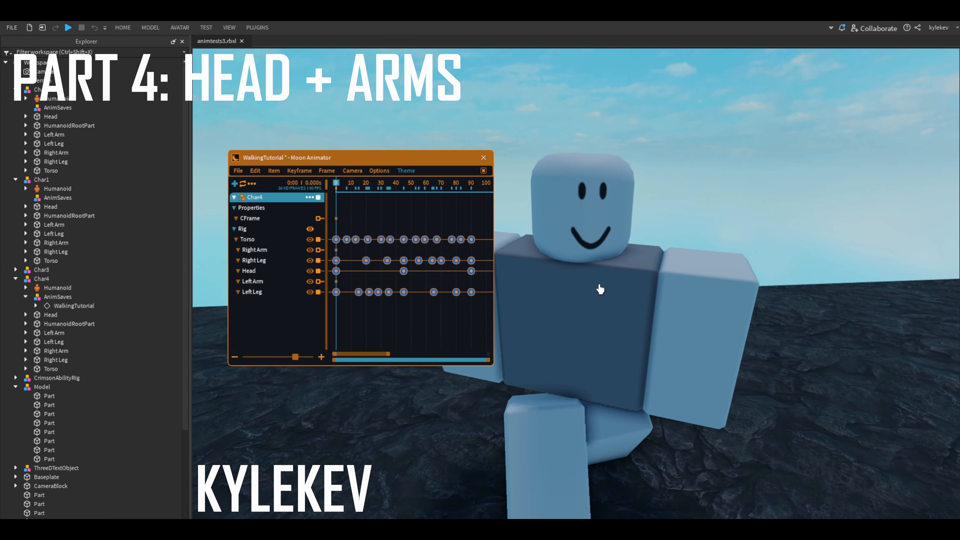
- Start posing the right arm at frame 0 and highlight the body keyframes at frames 0, 45 and 90
left_click(508, 242)
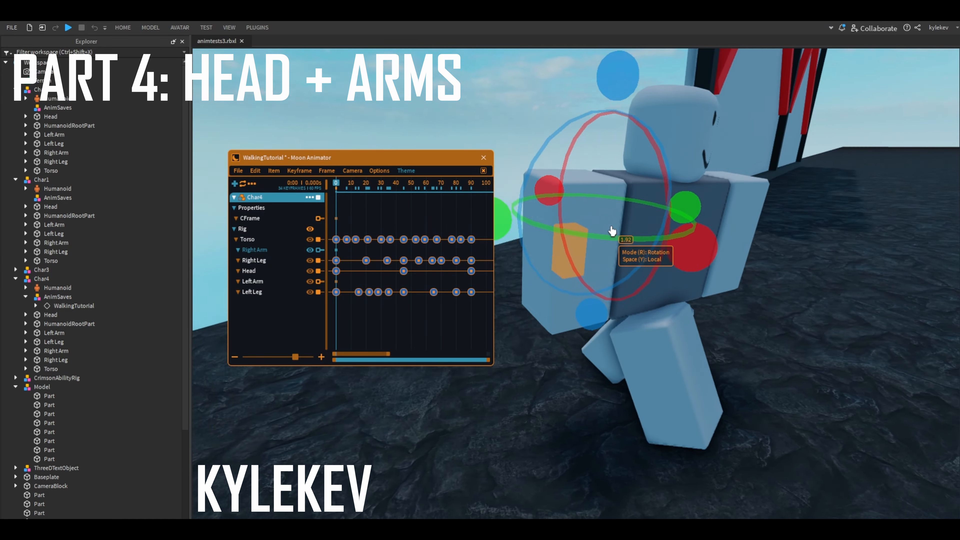
left_click_drag(612, 231, 737, 293)
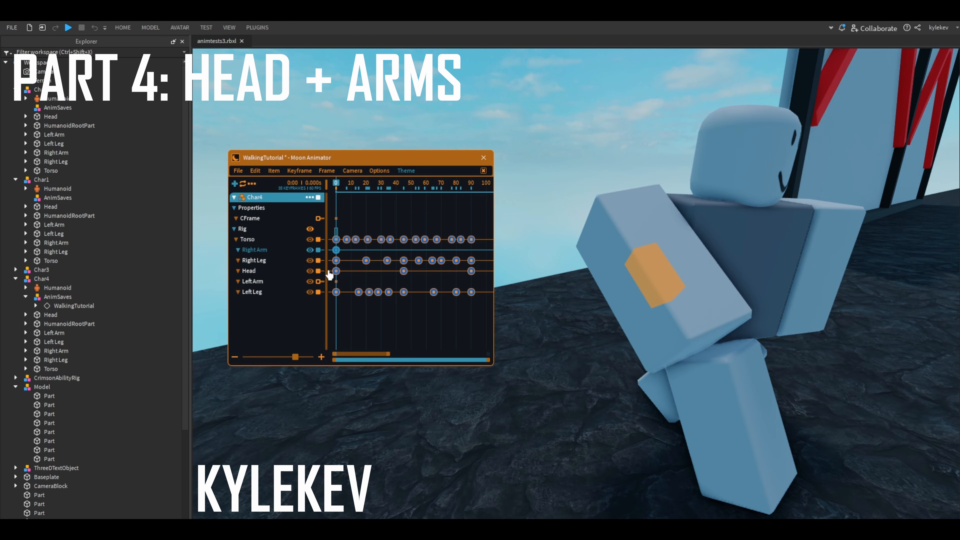
left_click(336, 239)
left_click_drag(407, 227, 395, 316)
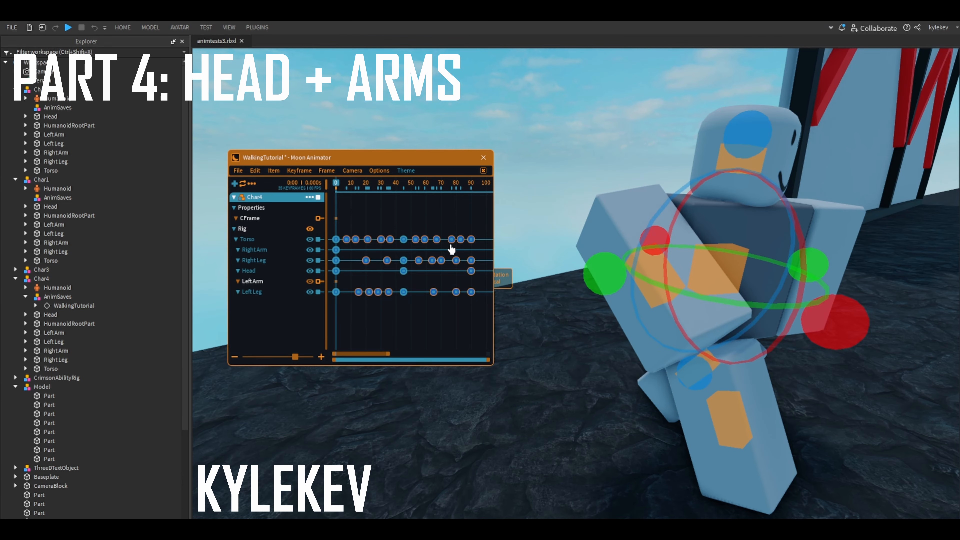
left_click_drag(476, 225, 468, 309)
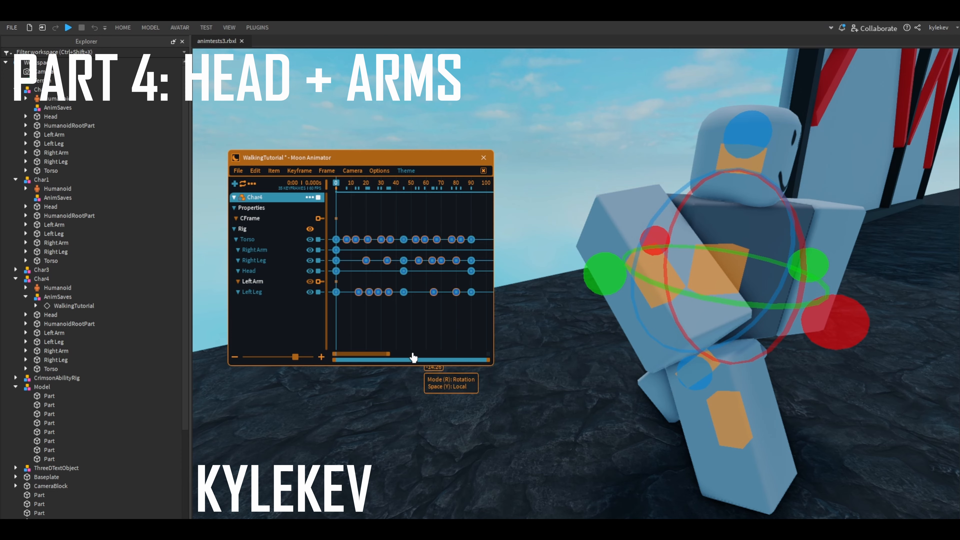
left_click(418, 334)
- Swing the right arm backward at frame 0 using local rotation
key("d")
left_click(633, 306)
key("r")
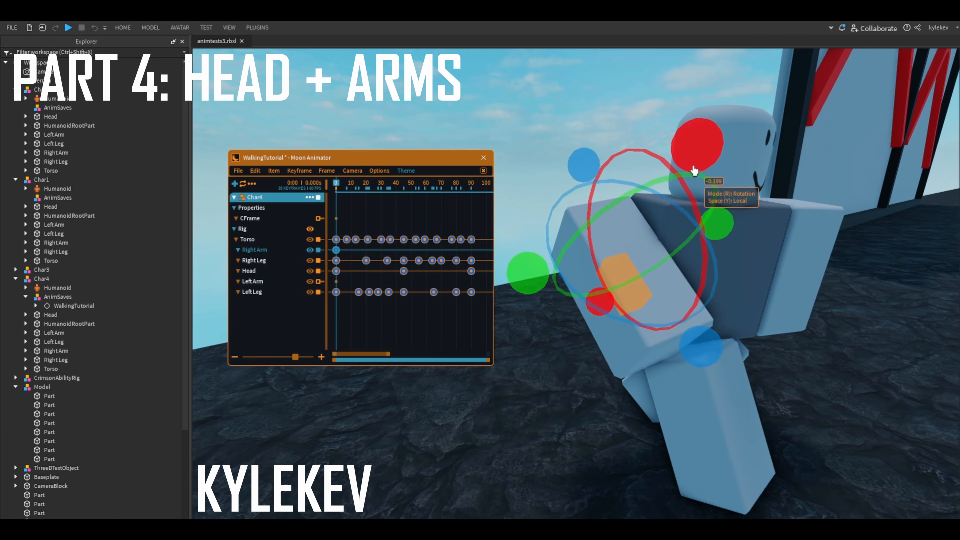
left_click(750, 378)
key("d")
right_click_drag(750, 379, 750, 378)
left_click(633, 332)
right_click_drag(632, 333, 668, 341)
left_click(616, 355)
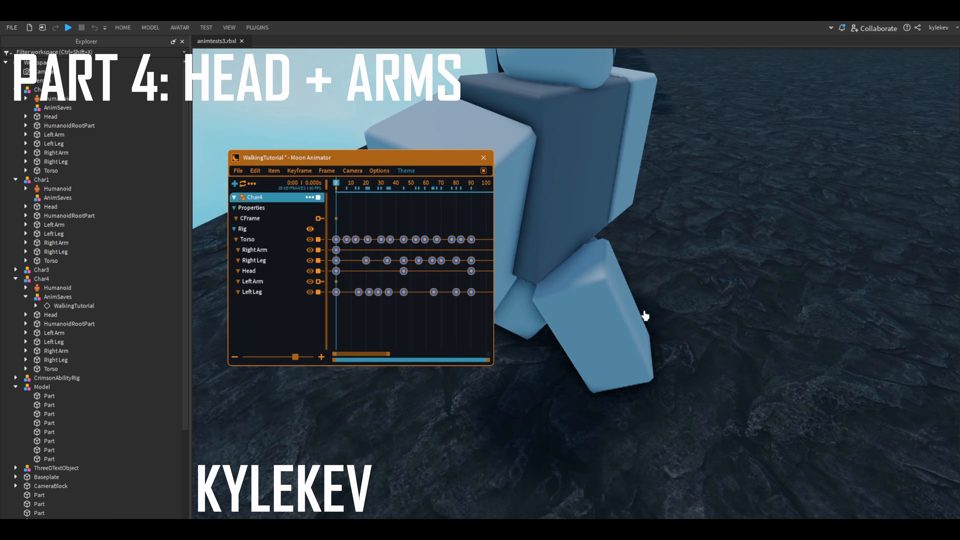
- Compare the right arm with the right leg at frame 0 and refine the arm's backward swing
left_click(607, 339)
right_click_drag(606, 339, 748, 346)
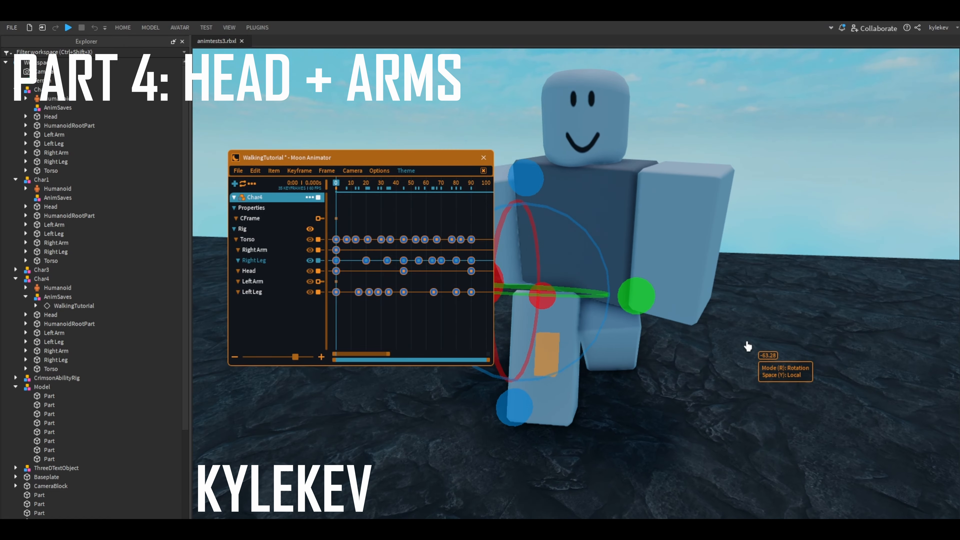
left_click(562, 352)
right_click_drag(563, 353, 674, 312)
key("a")
key("w")
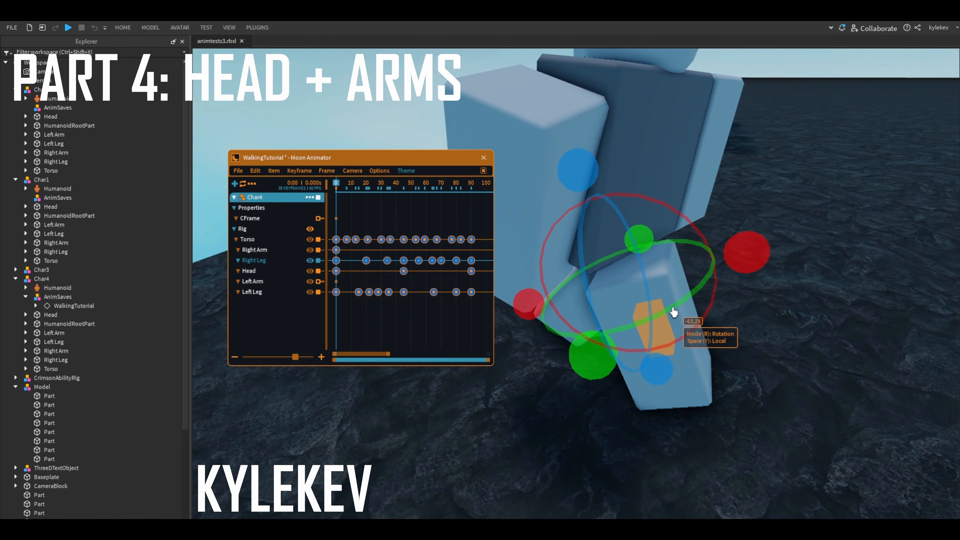
left_click(560, 218)
right_click_drag(665, 151, 658, 273)
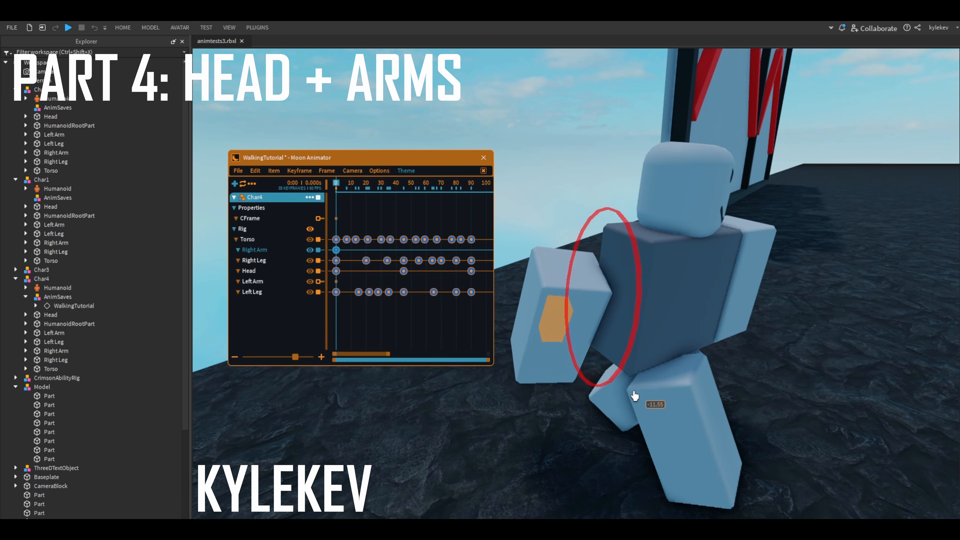
right_click_drag(649, 304, 606, 312)
- Pose the left arm forward at frame 0, adjusting its position and rotation in local space
left_click(720, 326)
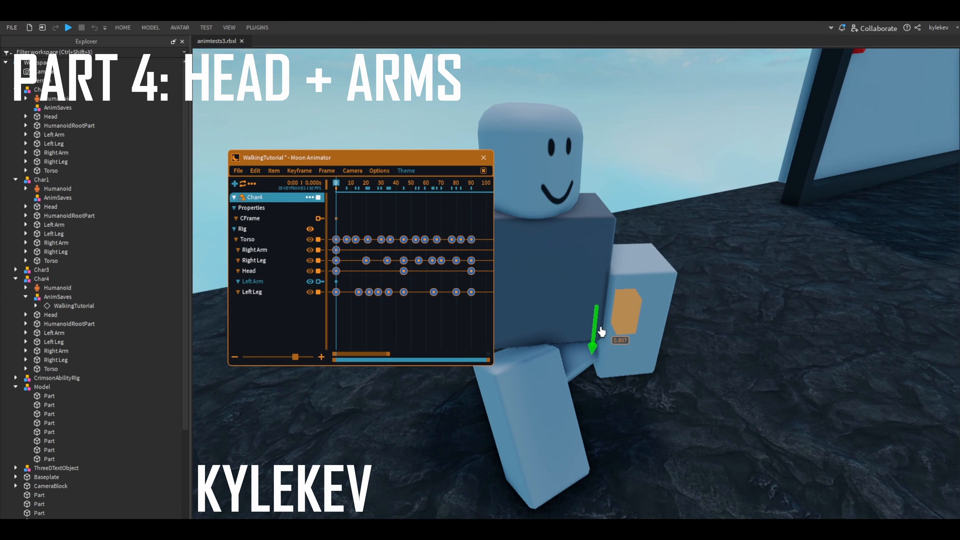
right_click_drag(713, 330, 704, 295)
right_click_drag(687, 386, 697, 368)
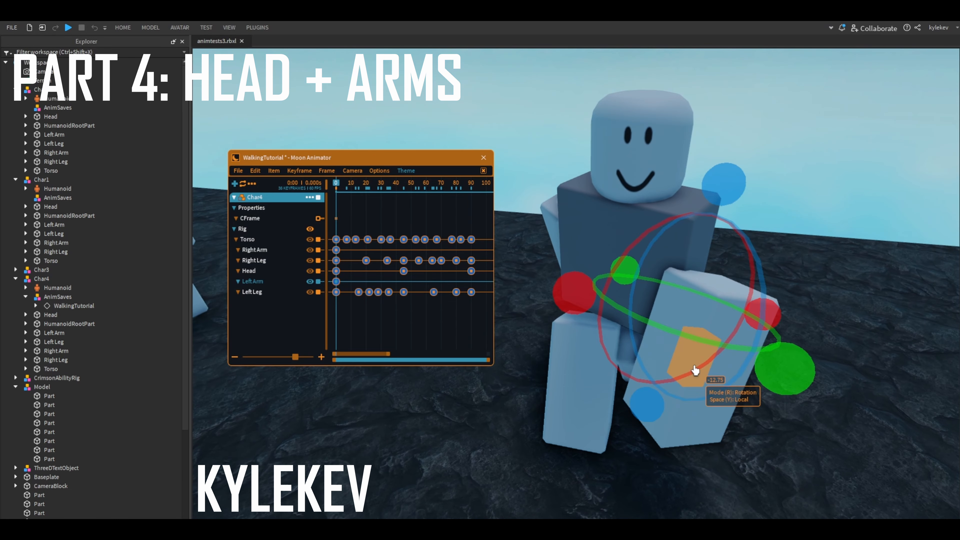
key("r")
left_click_drag(696, 263, 699, 254)
left_click(792, 267)
right_click_drag(793, 267, 794, 269)
scroll(793, 269, "down", 2)
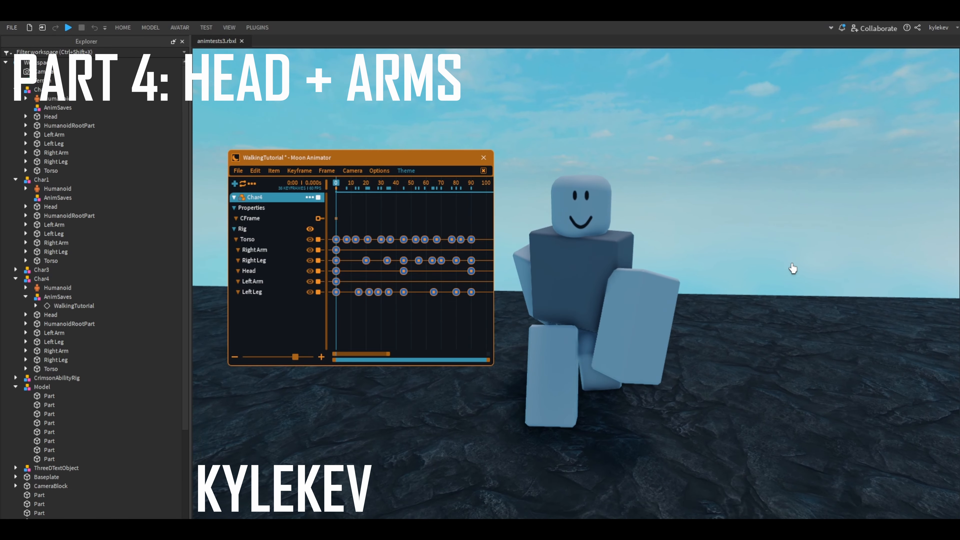
- Add a left arm keyframe at frame 45, swinging the arm backward and adjusting its position in local space
left_click_drag(386, 183, 405, 186)
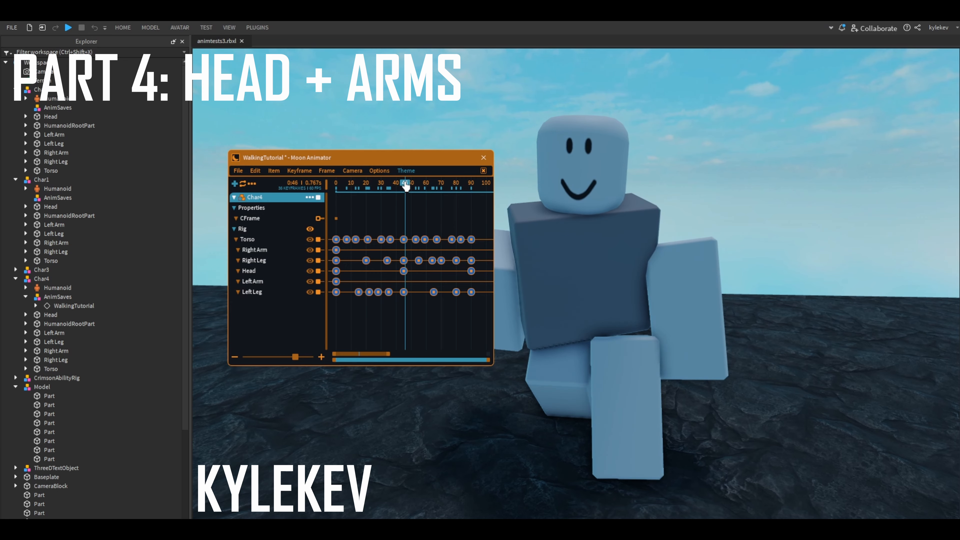
right_click_drag(699, 297, 703, 318)
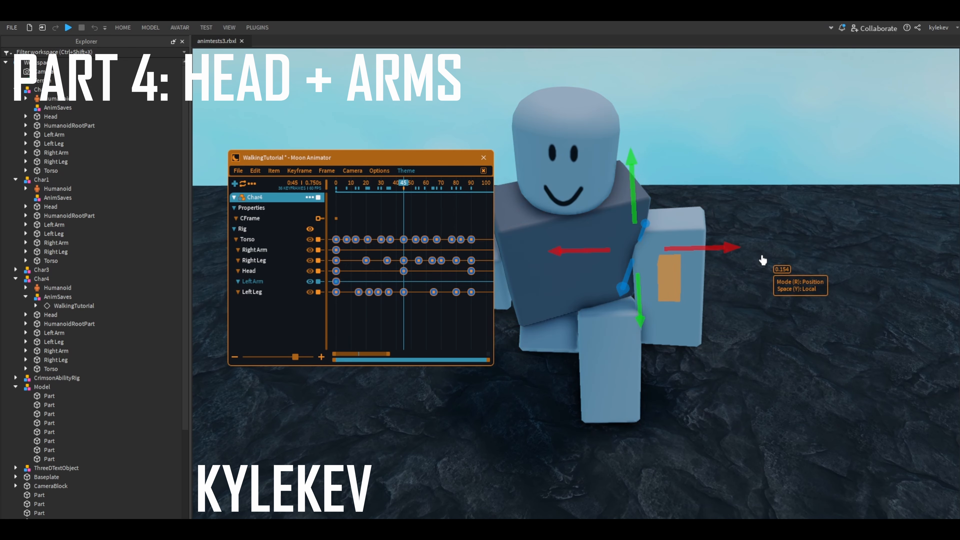
key("r")
left_click_drag(727, 238, 744, 201)
left_click_drag(713, 284, 750, 305)
left_click_drag(642, 326, 713, 189)
key("r")
left_click(664, 265)
key("r")
key("a")
- Add a right arm keyframe at frame 45, swinging the arm forward and shifting it outward by about 0.176
left_click(591, 265)
left_click_drag(698, 334, 693, 303)
left_click_drag(672, 349, 642, 340)
key("r")
left_click_drag(644, 299, 632, 334)
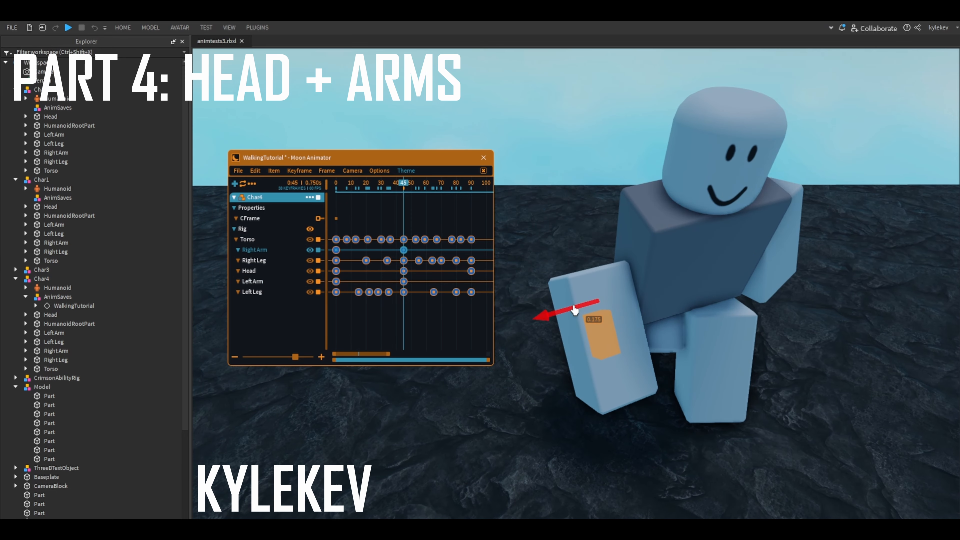
left_click_drag(575, 307, 574, 307)
left_click(835, 362)
right_click_drag(835, 362, 820, 358)
- Fine-tune the right arm's local rotation at frame 45
left_click(532, 349)
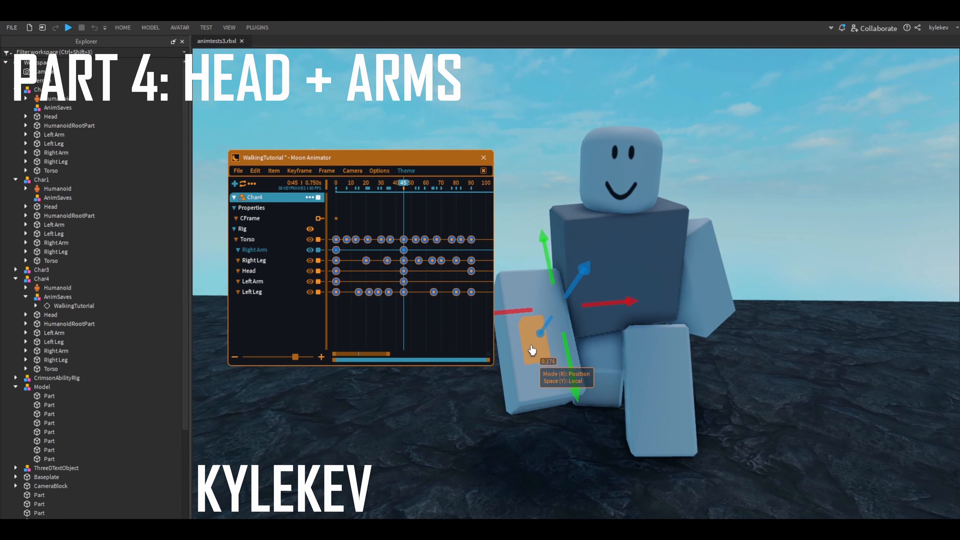
key("r")
left_click_drag(609, 265, 615, 248)
left_click_drag(671, 308, 655, 308)
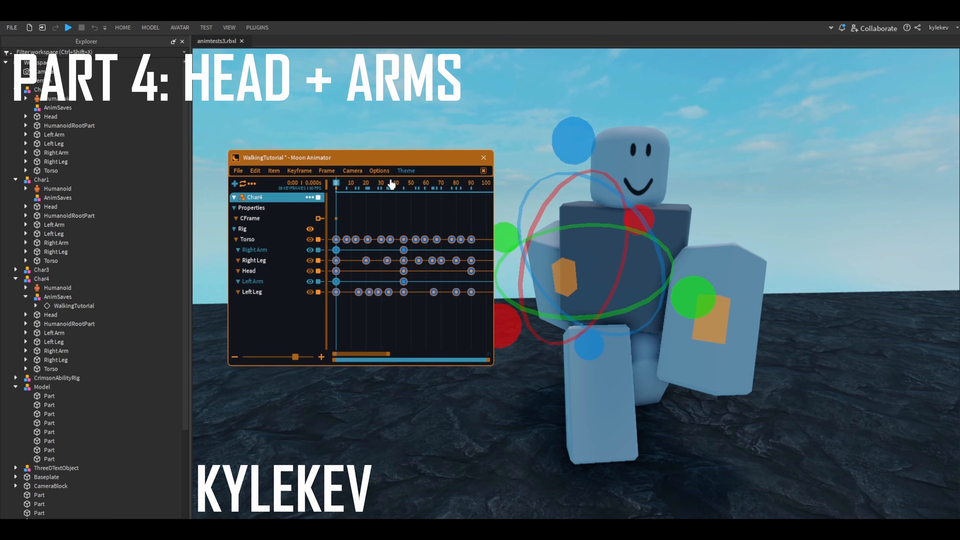
- Repeat the frame 0 keyframes of both arms at frame 90
left_click_drag(392, 184, 474, 203)
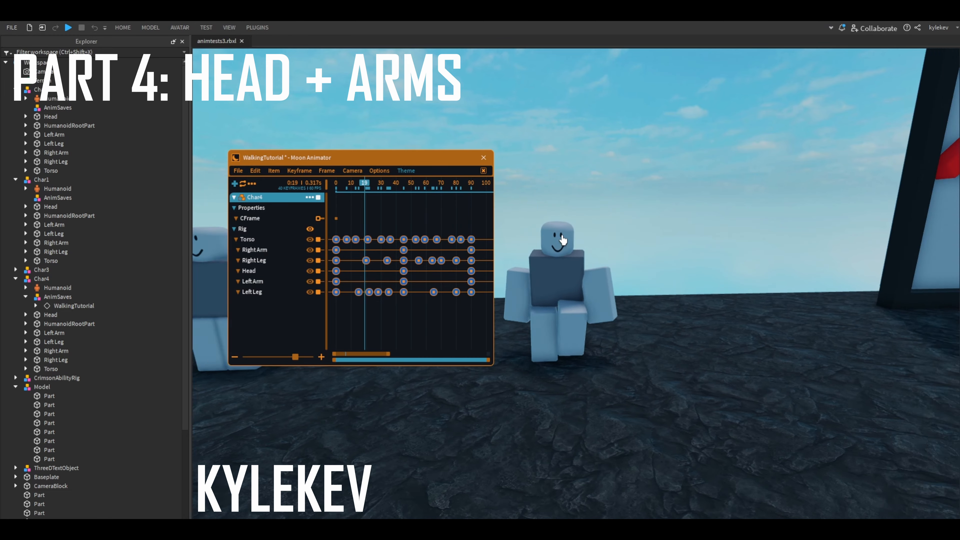
right_click_drag(564, 241, 525, 335)
key("super")
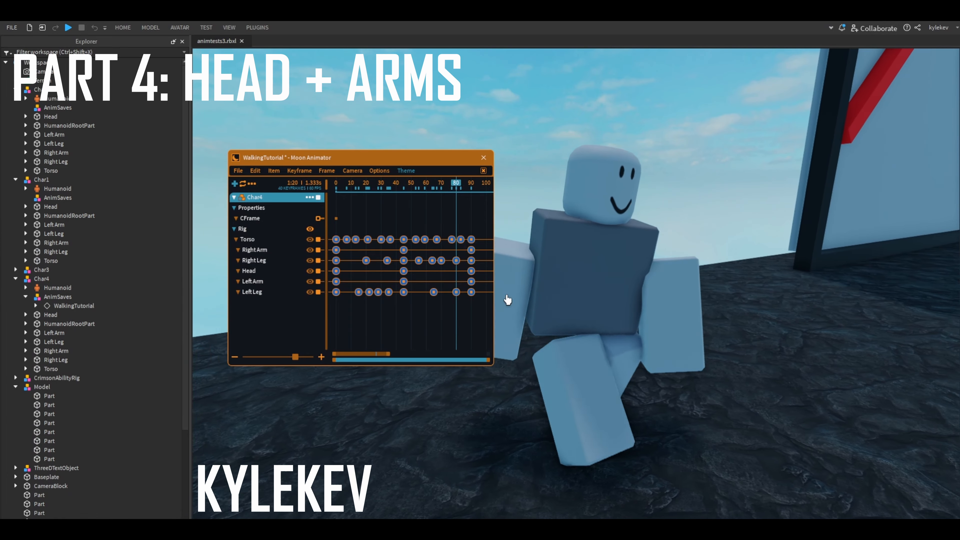
- Play the walk cycle and check the arm swing from the side
key("space")
right_click_drag(533, 318, 637, 315)
left_click(671, 321)
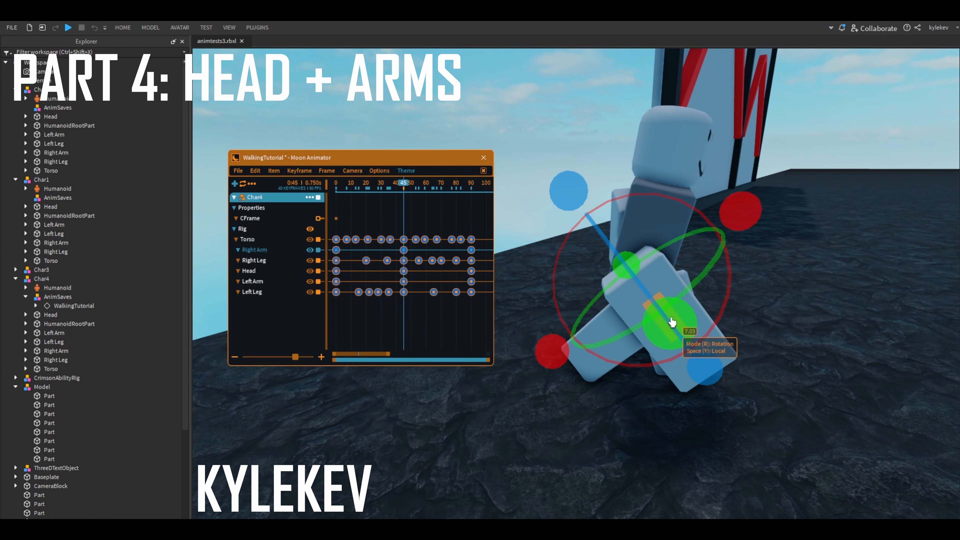
left_click(776, 308)
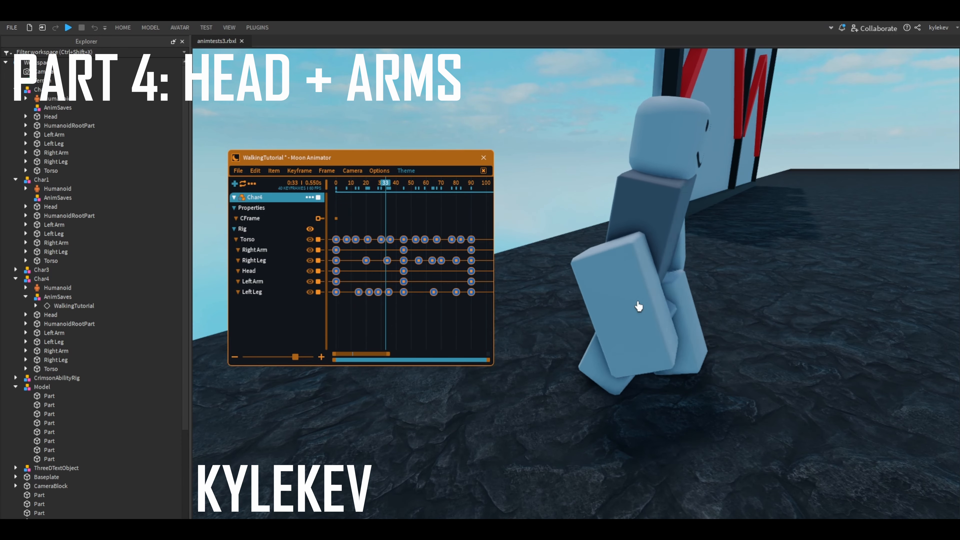
key("w")
right_click_drag(660, 305, 404, 217)
- Examine the right arm's pose at frame 45 up close and compare it with the pose at frame 0
scroll(621, 189, "up", 1)
key("w")
key("d")
left_click_drag(404, 189, 396, 216)
left_click(538, 296)
key("a")
right_click_drag(538, 295, 612, 286)
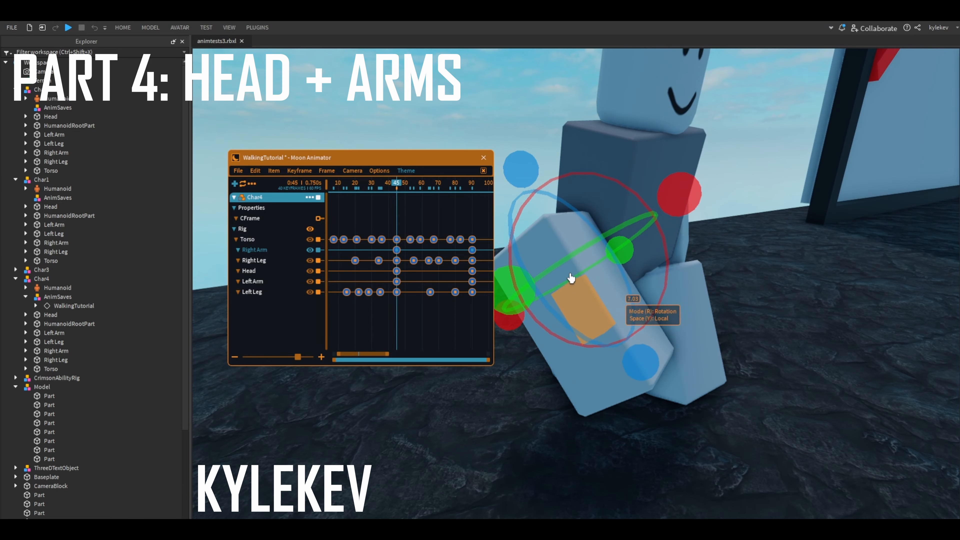
left_click(329, 280)
left_click_drag(377, 190, 294, 189)
scroll(643, 244, "down", 5)
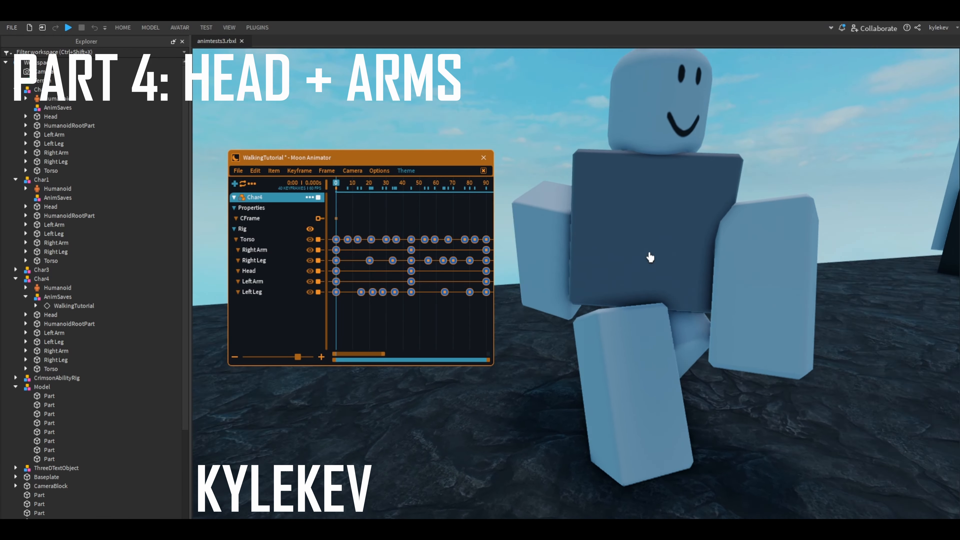
- Turn on onion skinning at frame 0 with the left arm selected
left_click(724, 298)
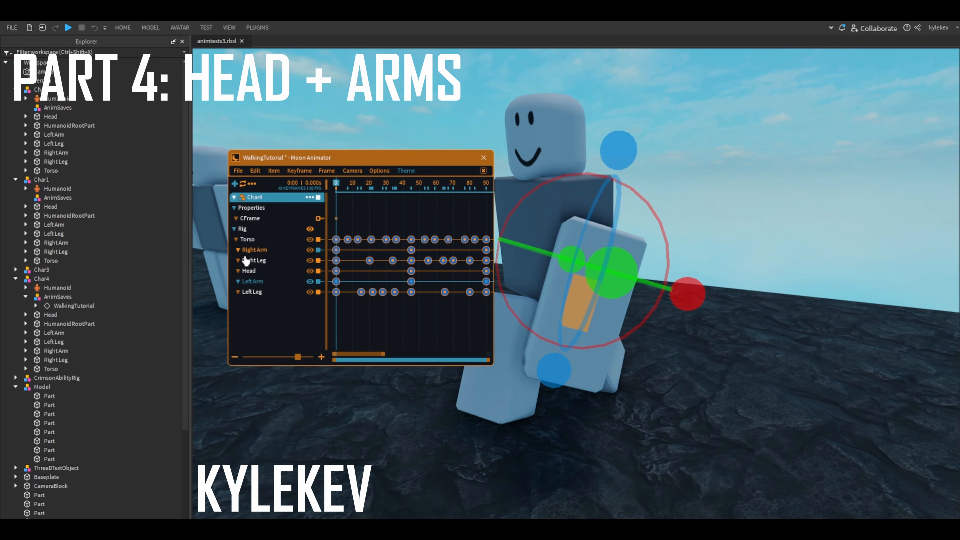
scroll(413, 304, "up", 3)
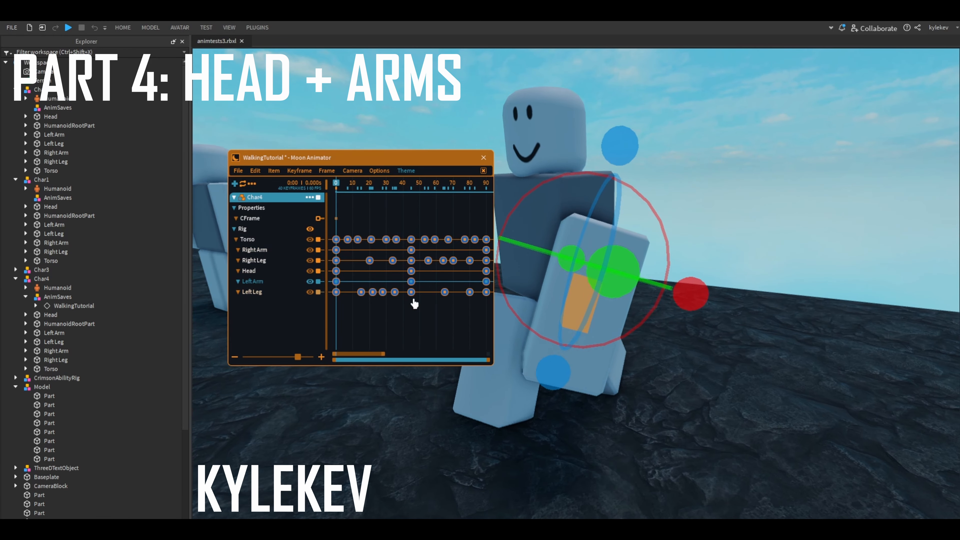
right_click_drag(592, 322, 684, 269)
key("o")
scroll(718, 279, "down", 3)
key("a")
- Add a left arm keyframe at frame 10, rotating the arm further forward in local space
key("Right")
key("Right")
key("Right")
key("Right")
key("Right")
key("Right")
key("Right")
key("Right")
key("Right")
key("Right")
key("Right")
key("Right")
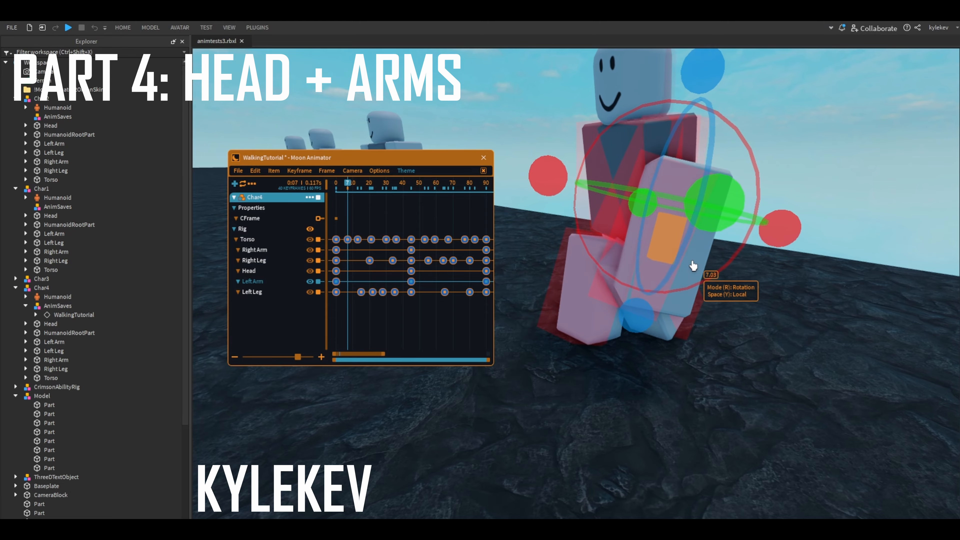
key("Left")
key("Left")
key("Left")
key("Left")
key("Left")
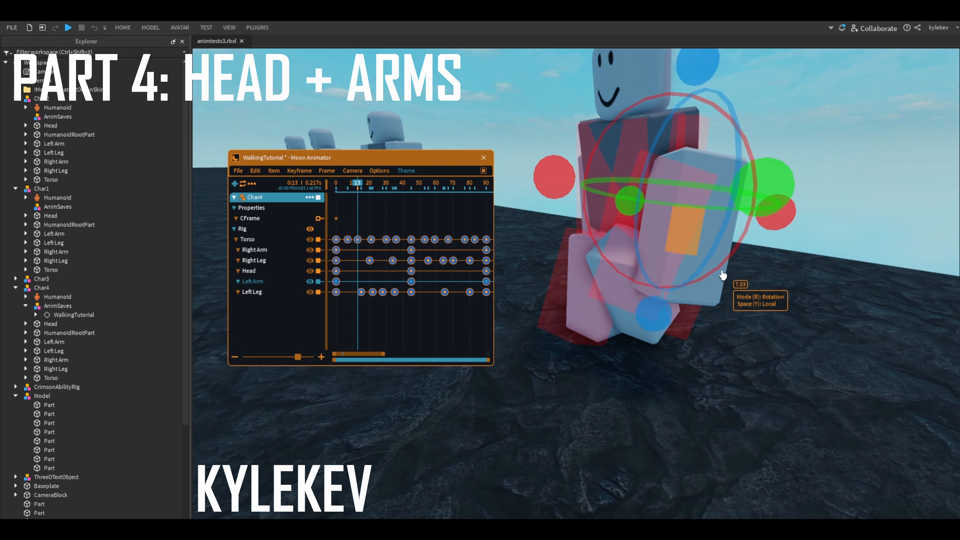
right_click_drag(716, 274, 672, 252)
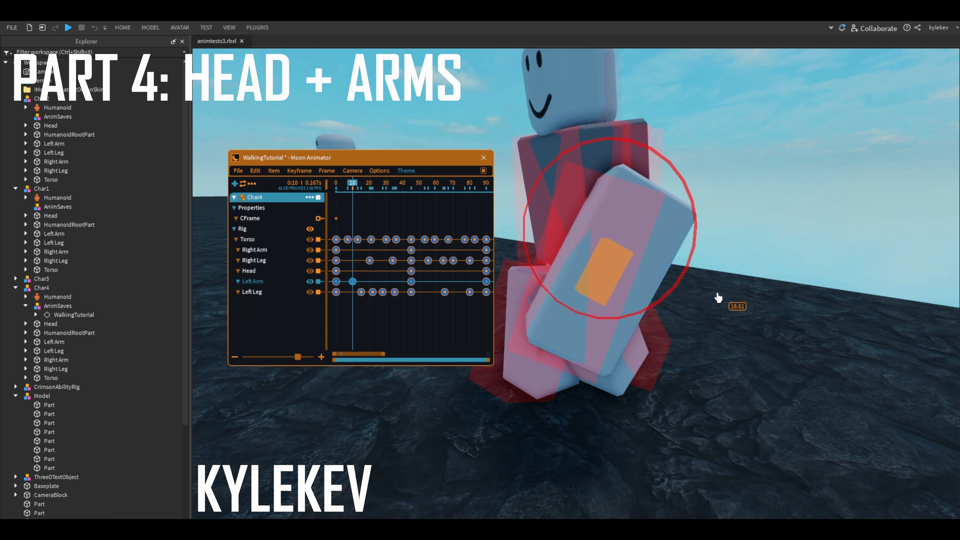
left_click(546, 377)
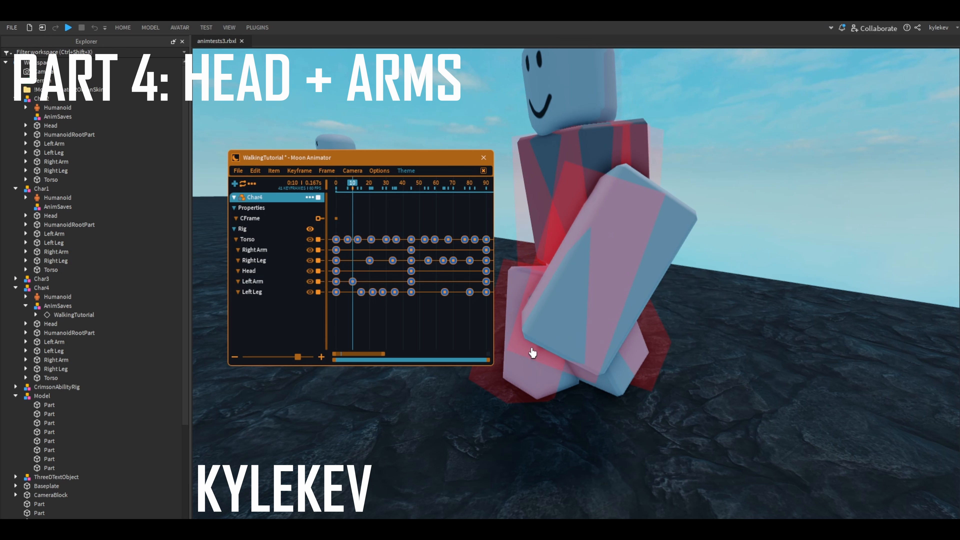
scroll(566, 318, "down", 1)
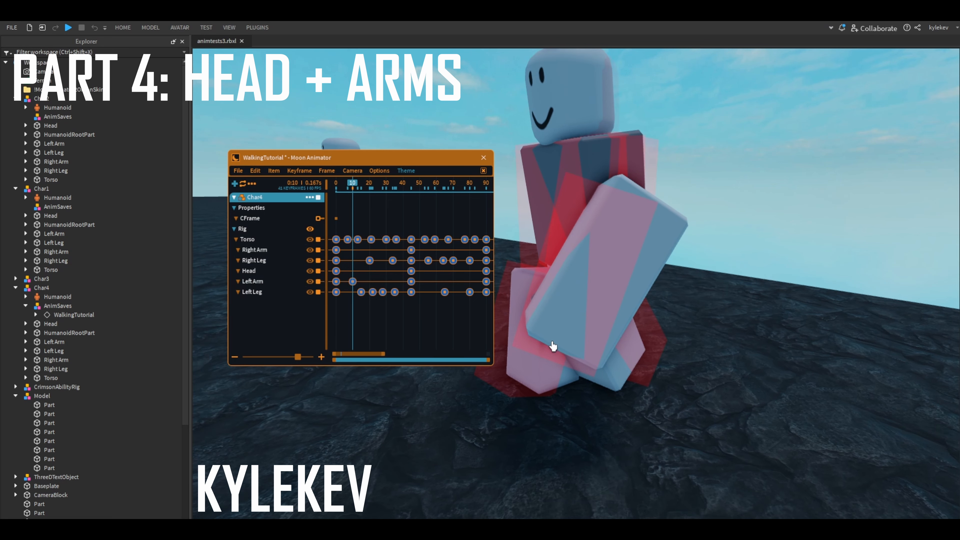
- Add a left arm keyframe at frame 23, shifting the arm outward by about 0.272 in local space
key("Right")
key("Right")
key("Right")
key("Right")
key("Right")
key("Right")
key("Right")
key("Right")
key("Right")
key("Right")
key("Right")
key("Right")
key("Right")
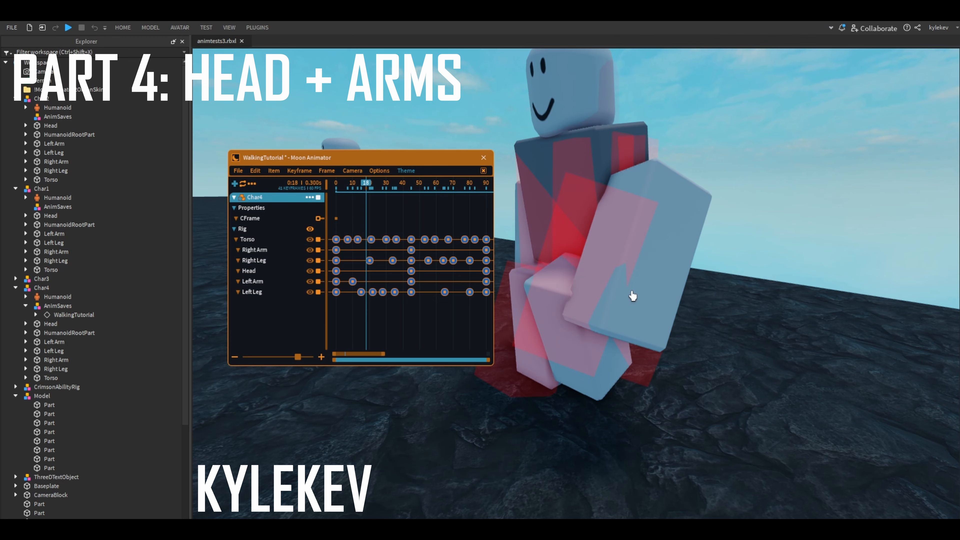
right_click_drag(667, 246, 666, 240)
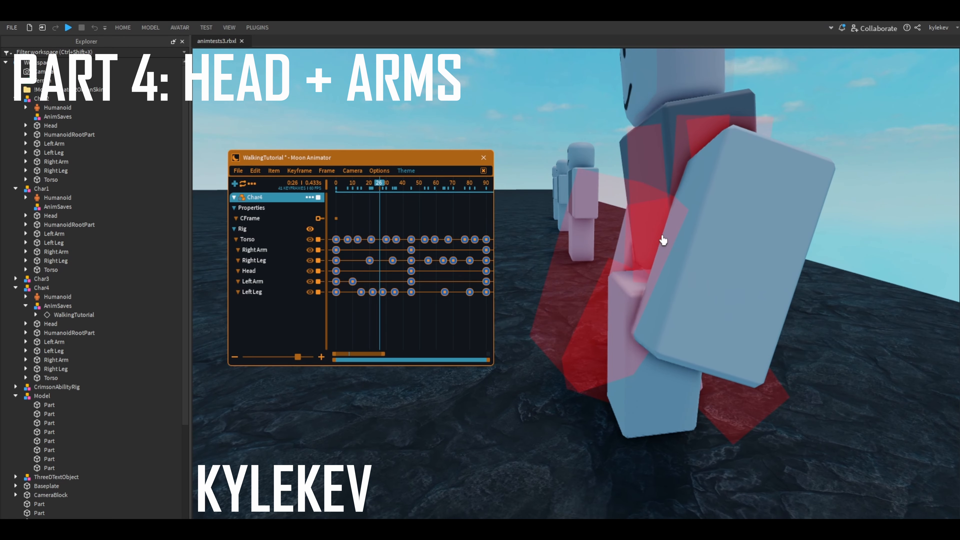
key("Right")
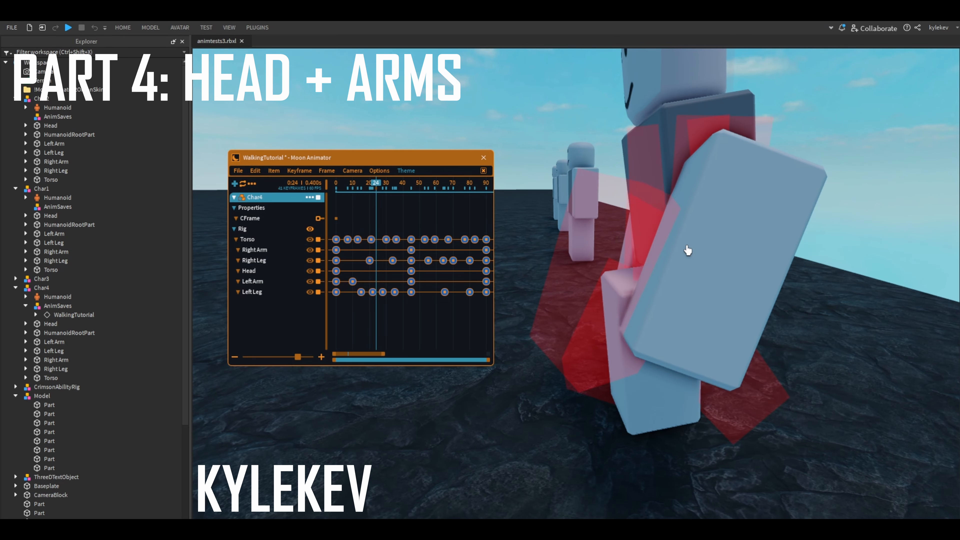
left_click(411, 250)
left_click(374, 274)
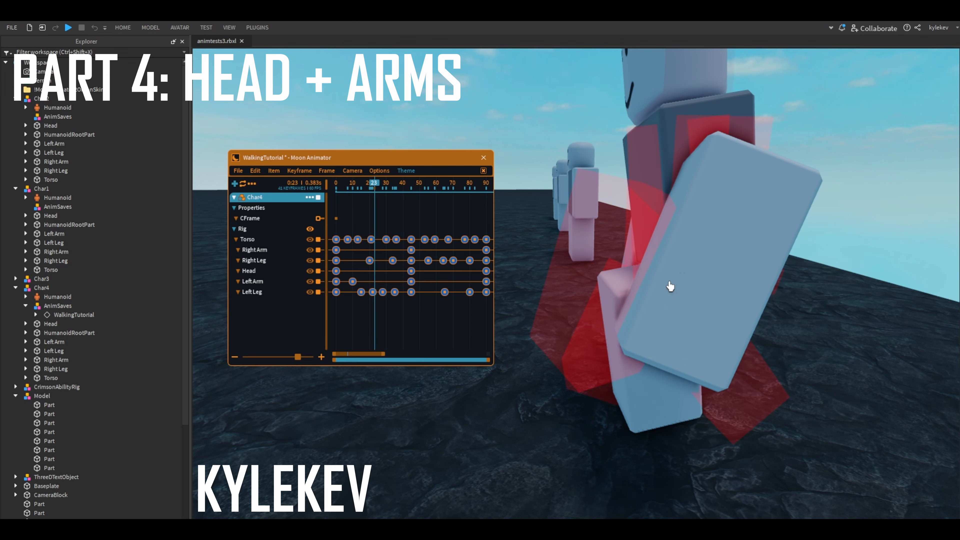
left_click(669, 285)
key("r")
- Refine the left arm's rotation at frame 23 and shift it along its length in local space
key("r")
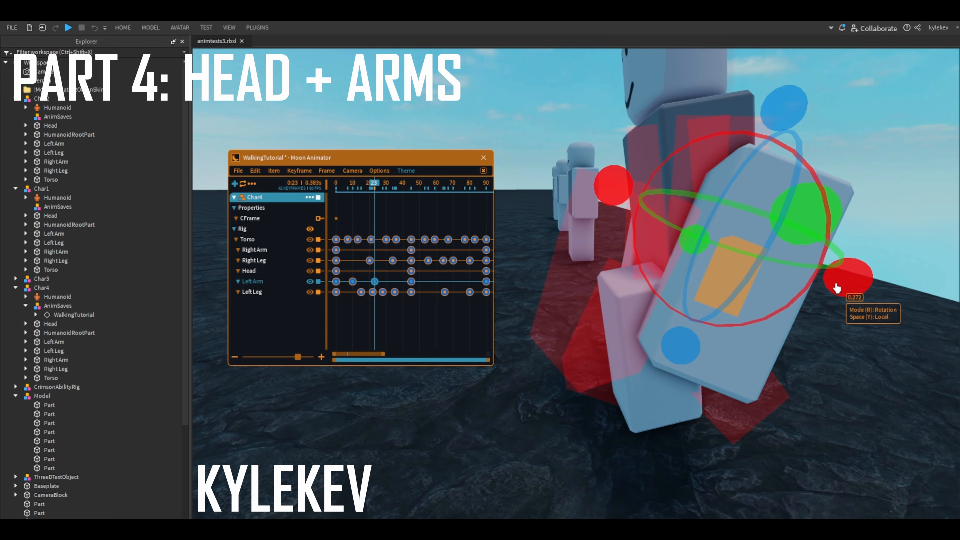
left_click_drag(838, 274, 841, 246)
right_click_drag(841, 247, 845, 212)
left_click_drag(775, 182, 758, 159)
key("r")
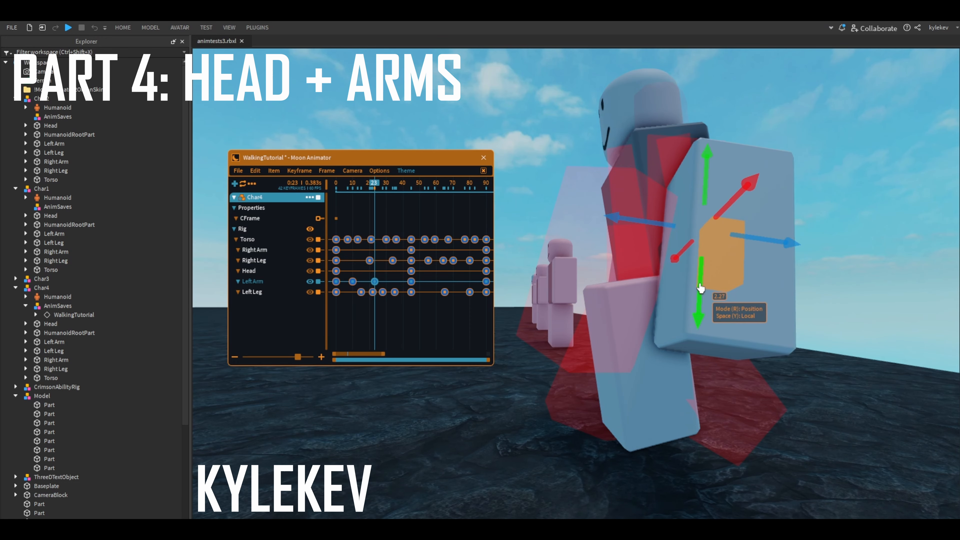
left_click_drag(700, 290, 703, 305)
right_click_drag(711, 310, 775, 316)
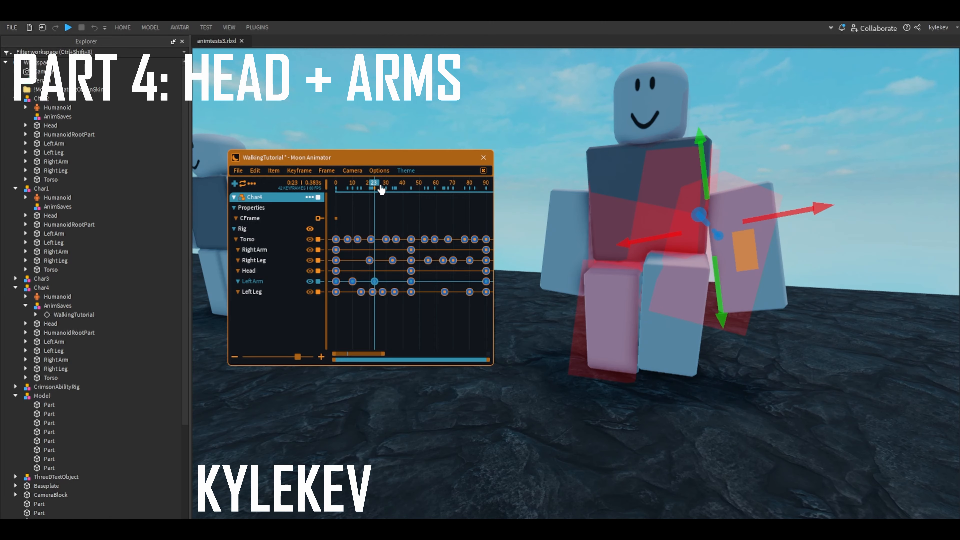
- Review the left arm swing and replace its frame 10 keyframe with two keyframes around frames 7 and 13
left_click_drag(379, 185, 271, 215)
key("space")
key("space")
left_click_drag(392, 185, 376, 212)
right_click_drag(567, 237, 620, 242)
left_click(353, 282)
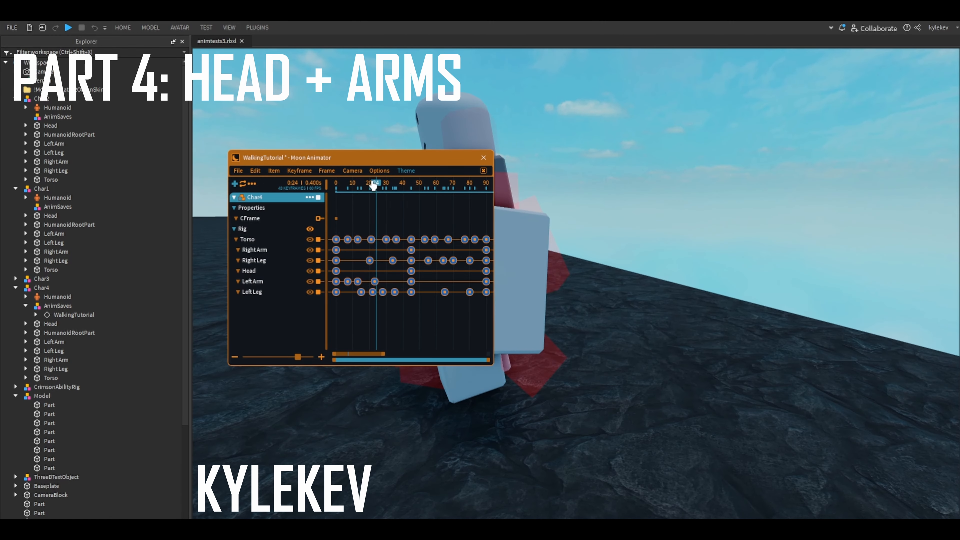
- Play back and scrub the walk cycle, examining the left arm's swing in the first half
left_click_drag(374, 186, 331, 191)
key("a")
key("space")
key("space")
left_click_drag(435, 189, 342, 207)
key("space")
key("space")
right_click_drag(495, 238, 465, 236)
key("d")
- Go to frame 45 with the left arm selected and refresh the onion skin at that pose
mouse_move(428, 192)
left_mouse_down()
mouse_move(400, 205)
mouse_move(411, 197)
left_mouse_up()
left_click(743, 252)
right_click_drag(786, 238, 769, 234)
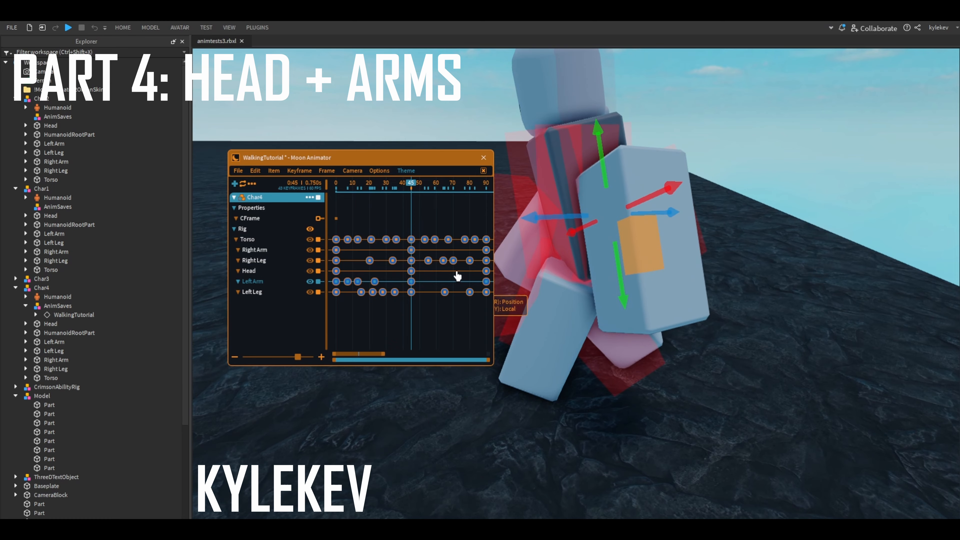
right_click_drag(605, 217, 608, 220)
key("d")
left_click_drag(605, 218, 610, 224)
right_click_drag(608, 221, 648, 261)
key("d")
key("a")
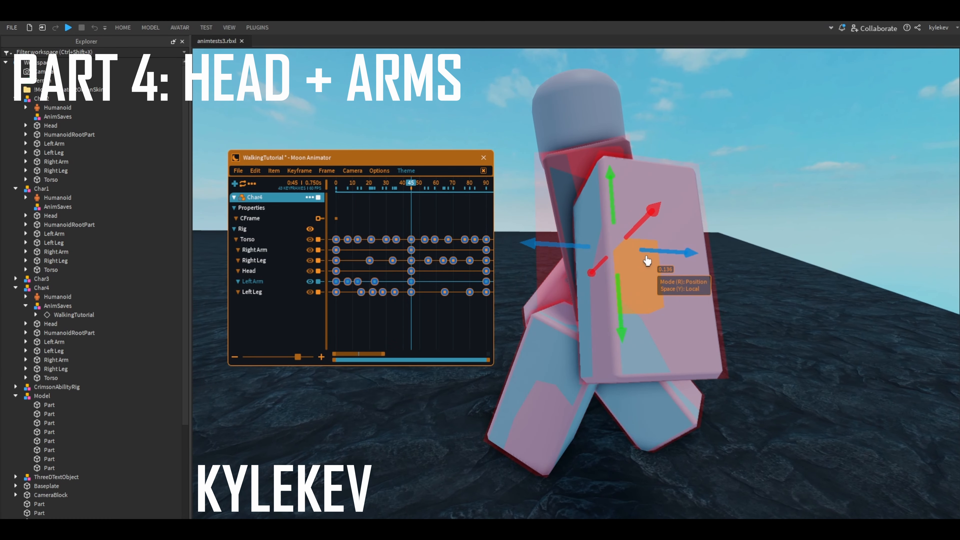
- Add a left arm keyframe at frame 55, rotating the arm further back and shifting it about 0.361 in local space, and refresh the onion skin
key("Right")
key("Right")
key("Right")
key("Right")
key("Right")
key("Right")
key("Right")
key("Right")
key("Right")
key("Right")
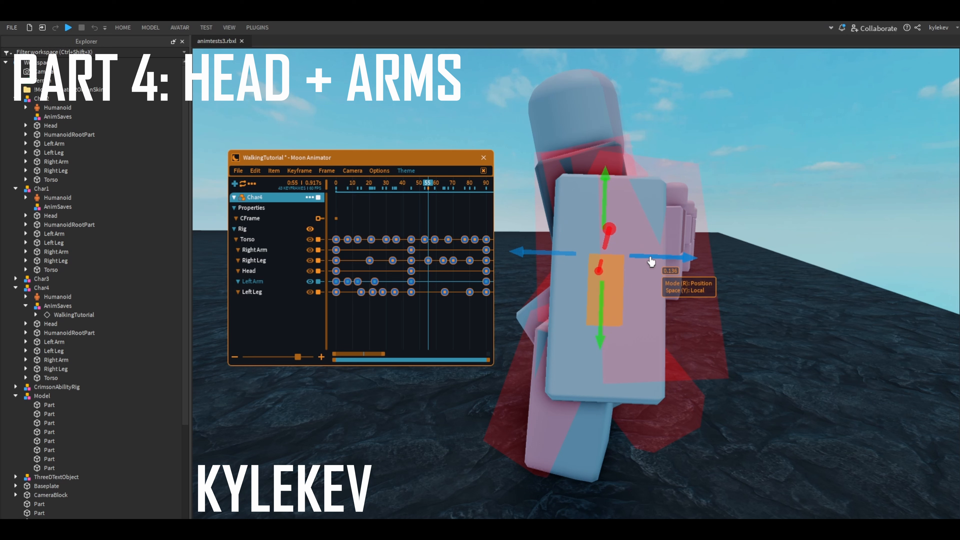
key("r")
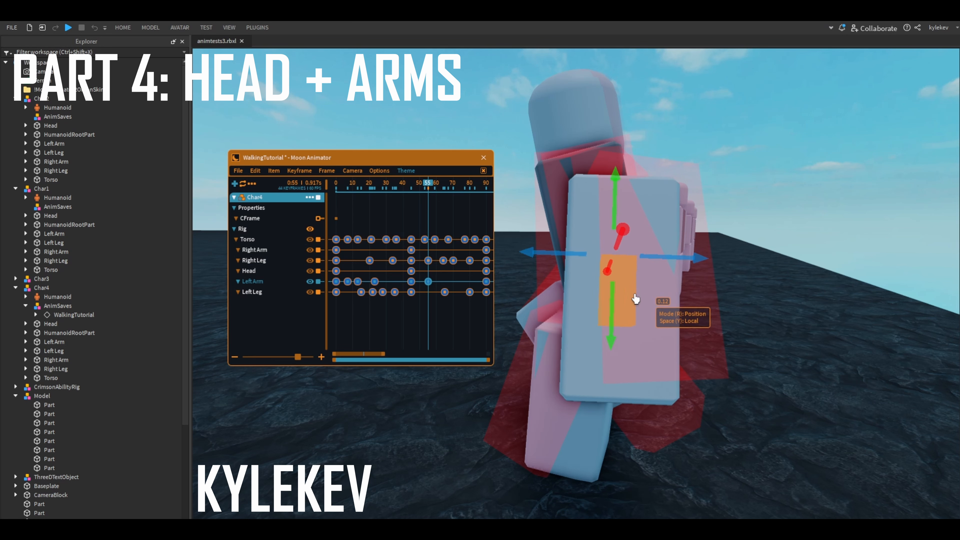
left_click_drag(635, 299, 617, 307)
left_click_drag(743, 261, 740, 230)
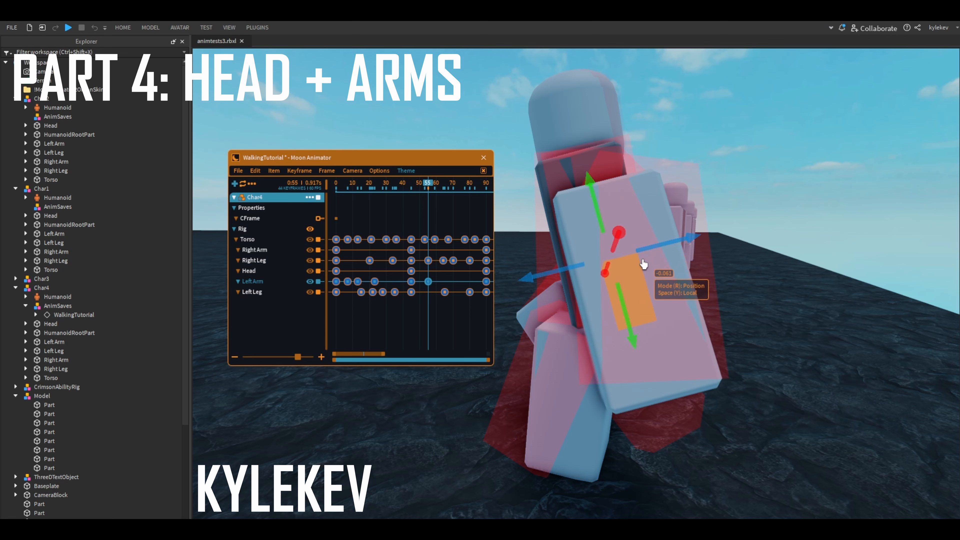
key("o")
key("o")
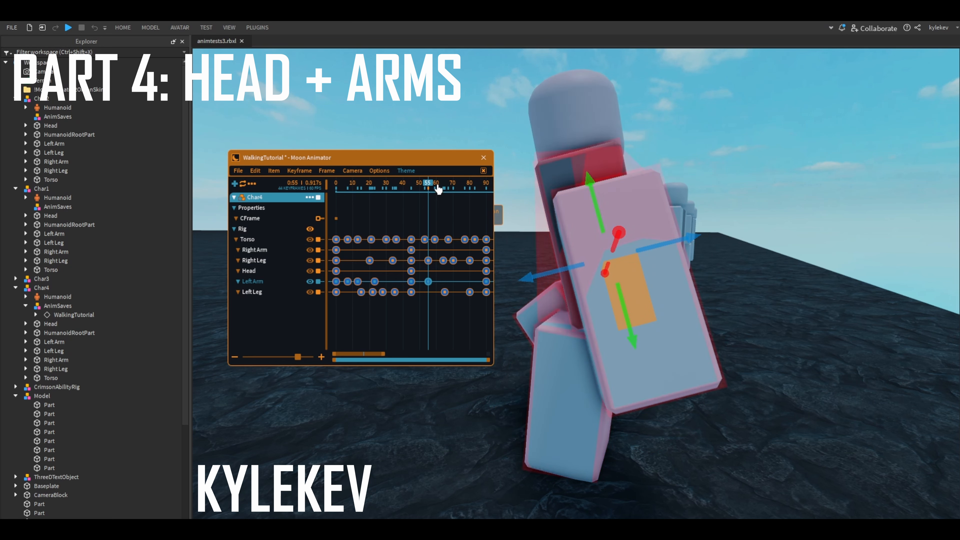
- Add a left arm keyframe at frame 68, turned about its length, and replace the frame 55 keyframe with two around frames 52 and 58
left_click_drag(438, 186, 446, 186)
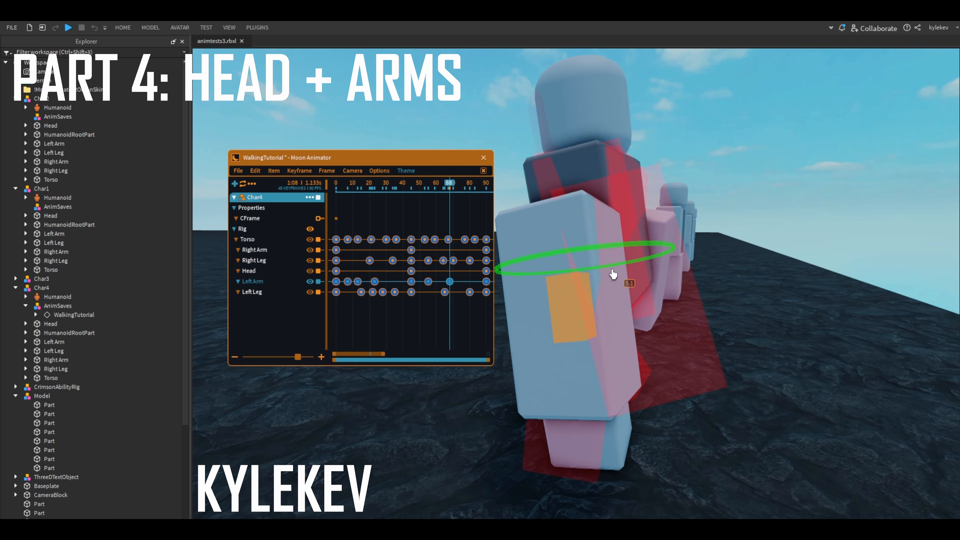
left_click_drag(439, 187, 430, 187)
key("shift+p")
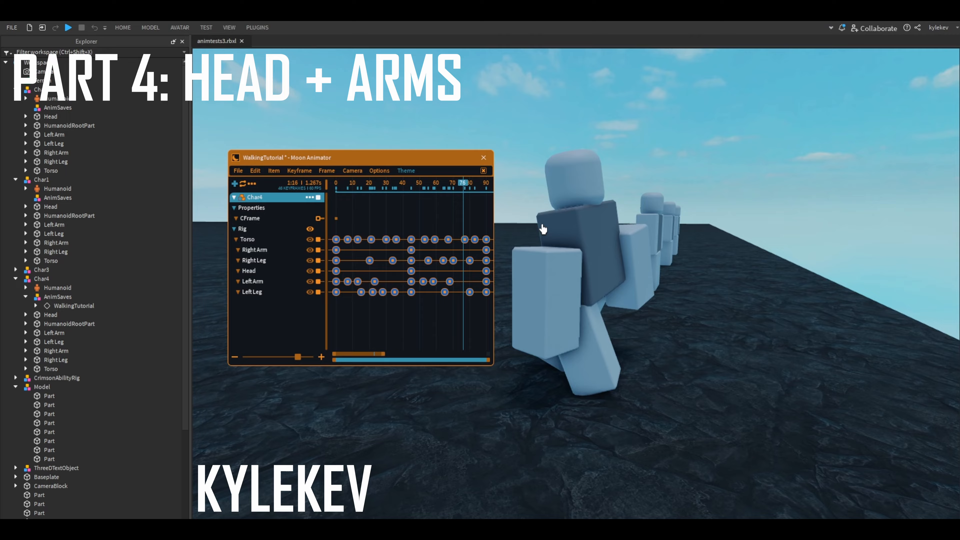
- Return to frame 0, select the right arm, and turn on onion skinning at that pose
right_click_drag(543, 229, 594, 240)
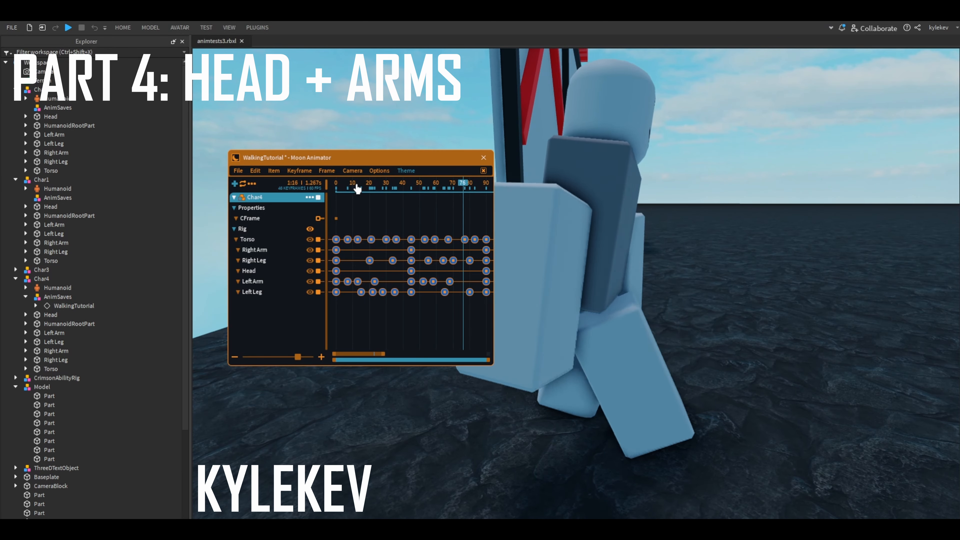
left_click_drag(358, 187, 277, 202)
key("a")
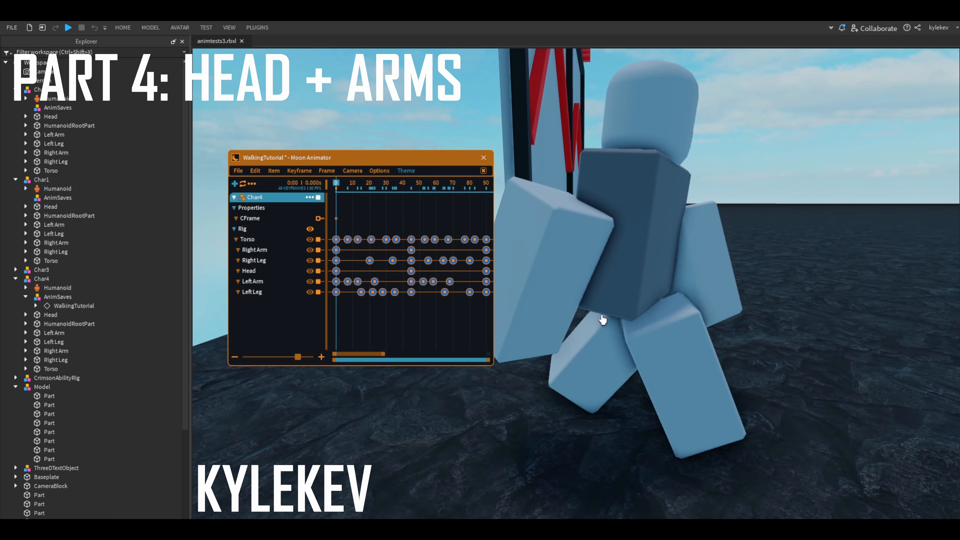
right_click_drag(537, 271, 586, 291)
key("o")
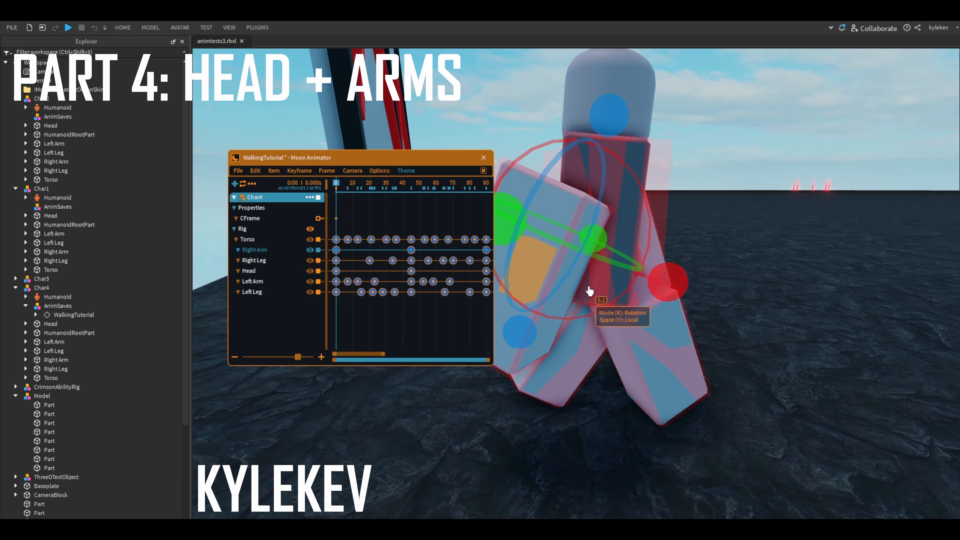
- Add a right arm keyframe at frame 10, rotating the arm by about -15.56 degrees in local space
key("a")
key("period")
key("period")
key("period")
key("period")
key("period")
left_click_drag(755, 311, 761, 303)
key("period")
key("period")
key("period")
key("period")
key("period")
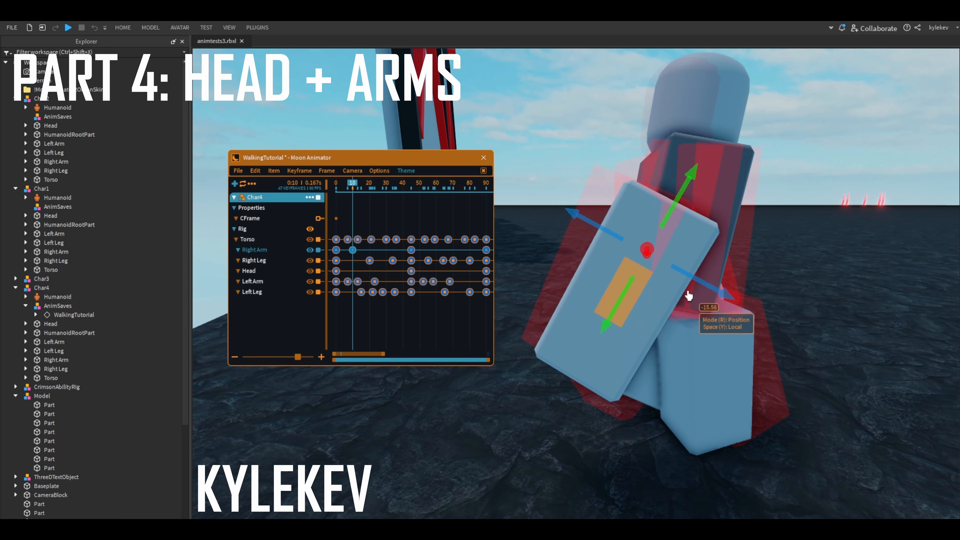
- Adjust the right arm's position at frame 10 and rotate it by about -7.22 degrees in local space
key("r")
right_click_drag(699, 285, 648, 264)
key("q")
key("d")
key("e")
right_click_drag(594, 219, 715, 254)
key("space")
key("space")
- Add a right arm keyframe at frame 23, adjusting its rotation and shifting the arm about 0.041 in local space
key("comma")
key("comma")
key("comma")
key("comma")
key("comma")
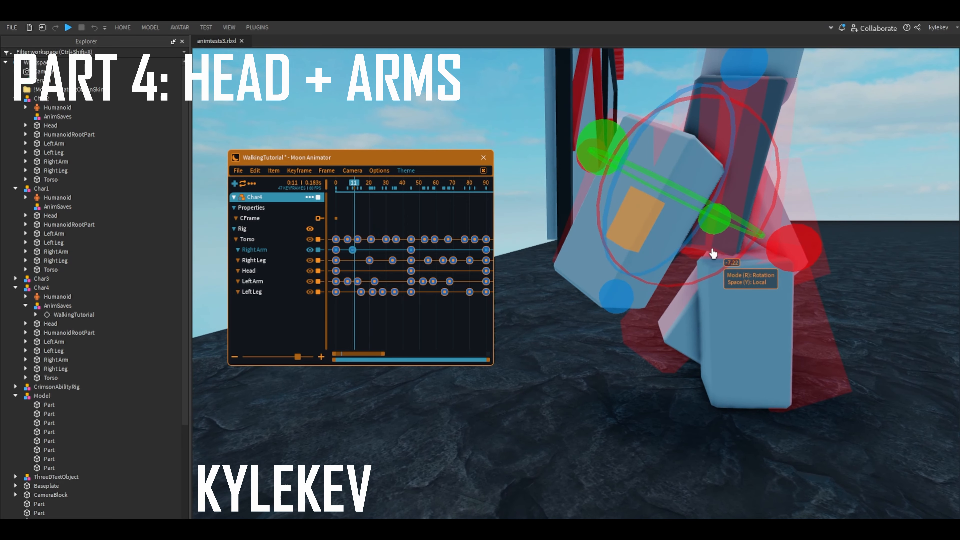
key("period")
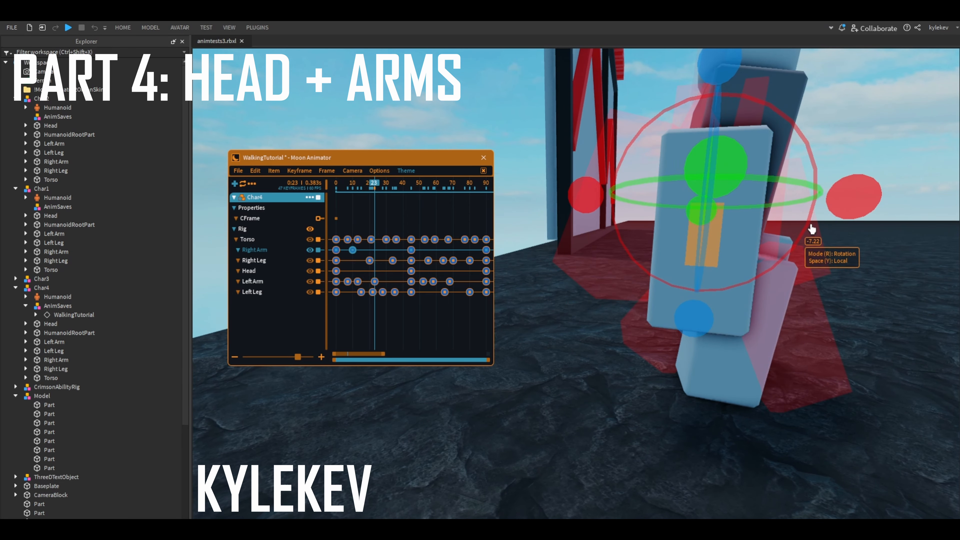
key("d")
key("r")
left_click_drag(714, 206, 706, 207)
key("r")
left_click_drag(787, 196, 789, 213)
key("r")
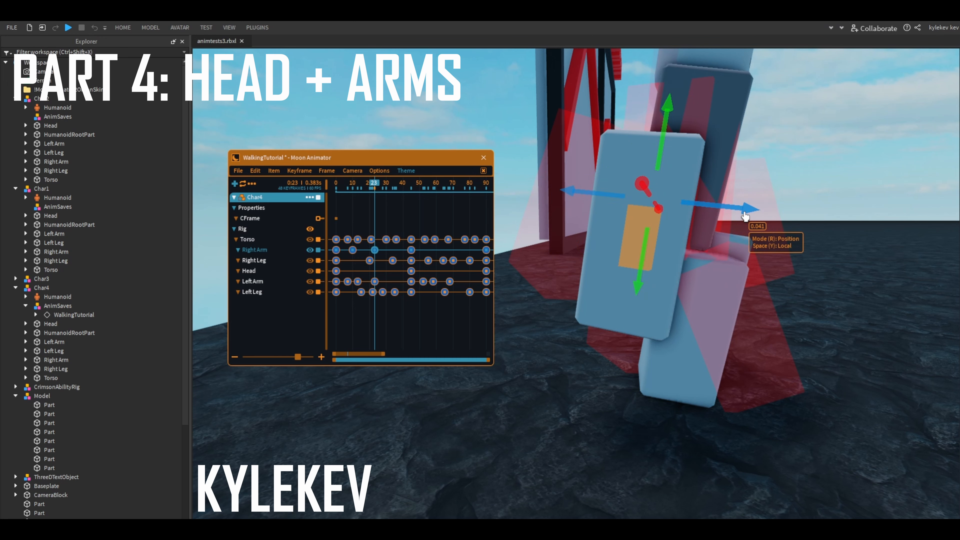
left_click_drag(743, 215, 745, 216)
- Refine the right arm's rotation at frame 23 in local space and undo the last adjustment
key("r")
left_click_drag(808, 227, 808, 246)
key("d")
right_click_drag(658, 256, 623, 257)
key("ctrl+z")
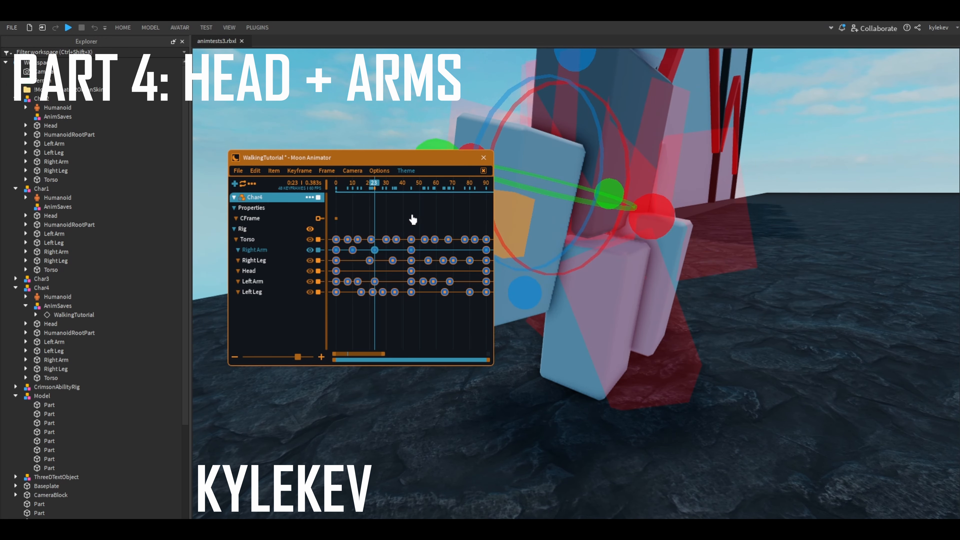
- Go to frame 46 with the right arm selected and refresh the onion skin at that pose
left_click_drag(393, 189, 412, 191)
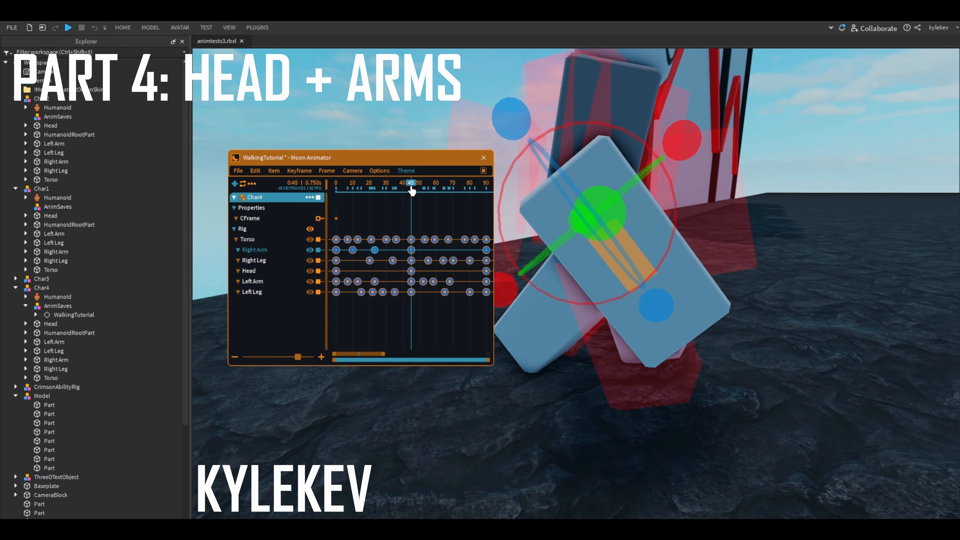
left_click(278, 253)
right_click_drag(605, 206, 639, 200)
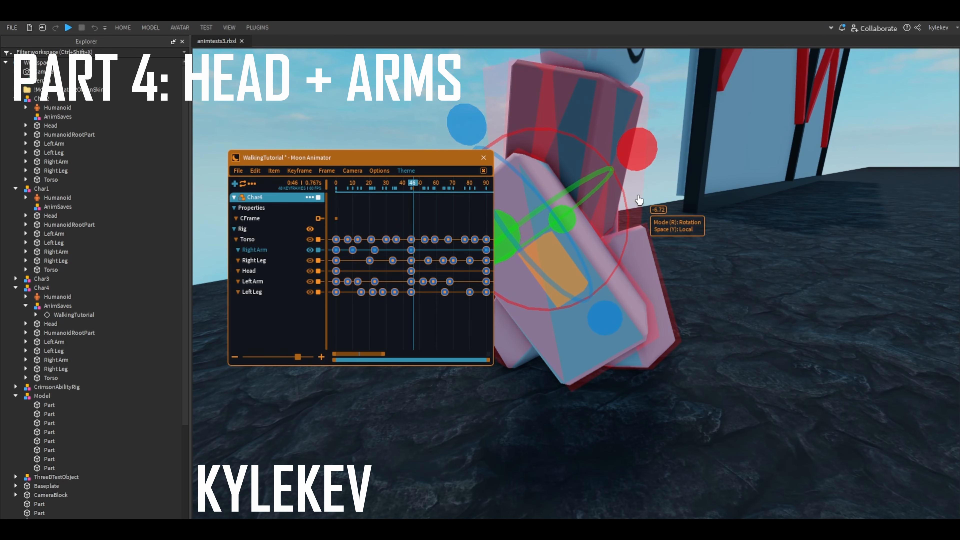
- Add a right arm keyframe at frame 55, shifting the arm about 0.117 and adjusting its rotation in local space
key("Right")
key("Right")
key("Right")
key("Right")
key("Right")
key("Right")
key("Right")
key("Right")
key("Right")
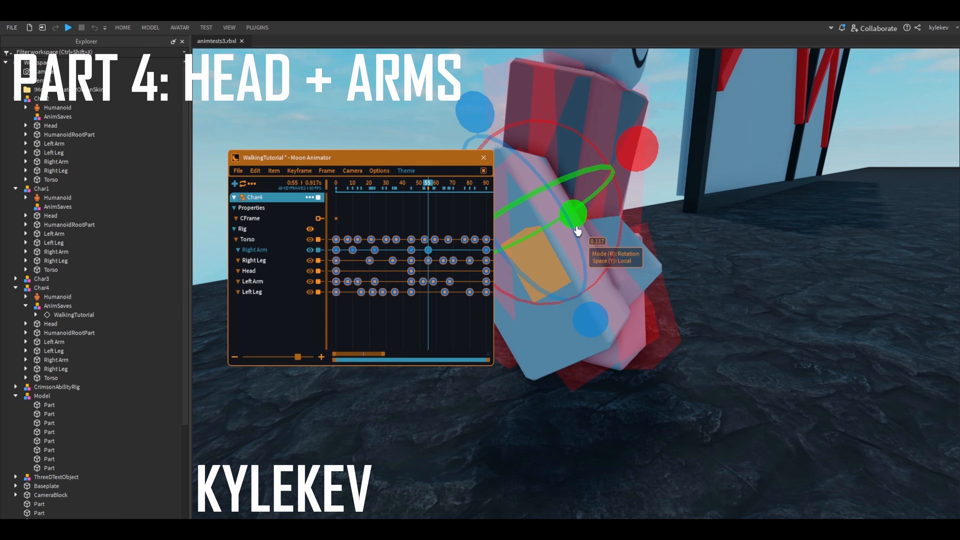
right_click_drag(673, 225, 699, 223)
left_click_drag(585, 152, 614, 178)
right_click_drag(615, 178, 600, 217)
left_click_drag(500, 235, 497, 242)
- Add a right arm keyframe at frame 70, rotating the arm by about 4.57 degrees in local space
key("Right")
key("Right")
key("Right")
key("Right")
key("Right")
key("Right")
key("Right")
key("Right")
key("Right")
key("Right")
key("Right")
key("Right")
key("Right")
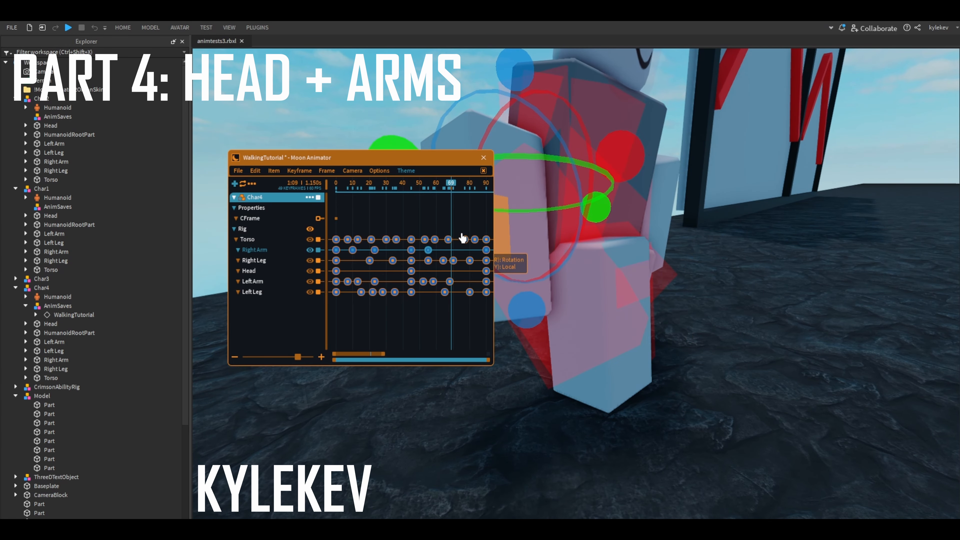
scroll(497, 223, "up", 2)
left_click(596, 234)
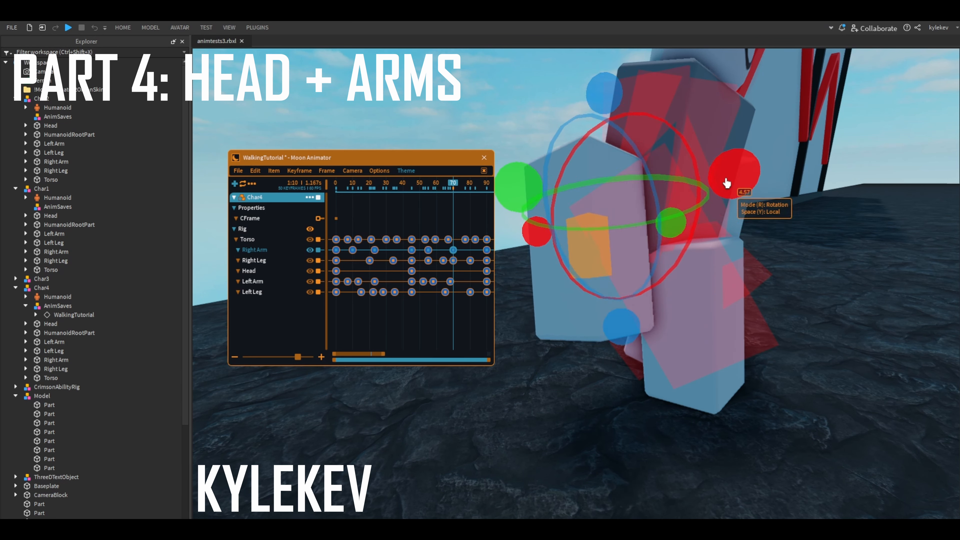
left_click_drag(670, 232, 670, 238)
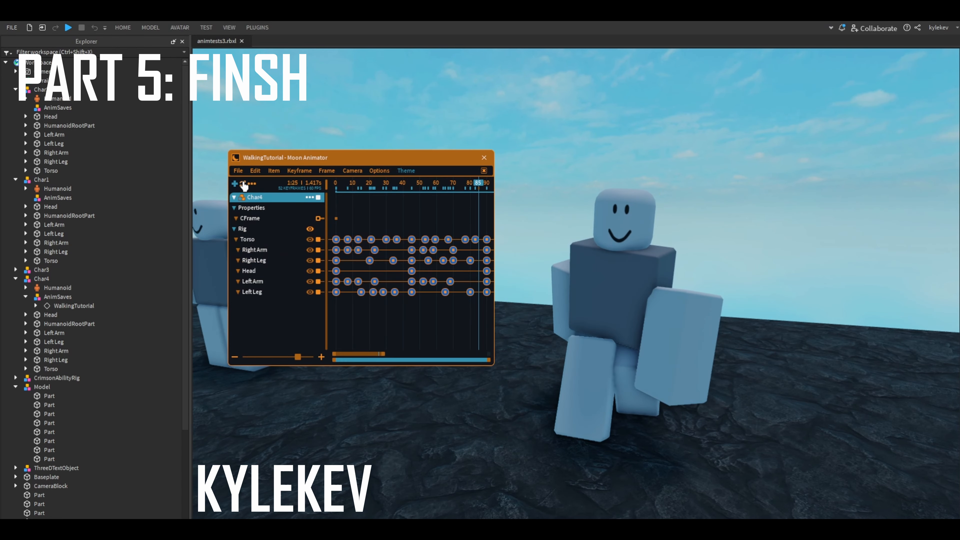
- Restore the animator window from the full-view preview and close the WalkingTutorial animation
left_click(484, 171)
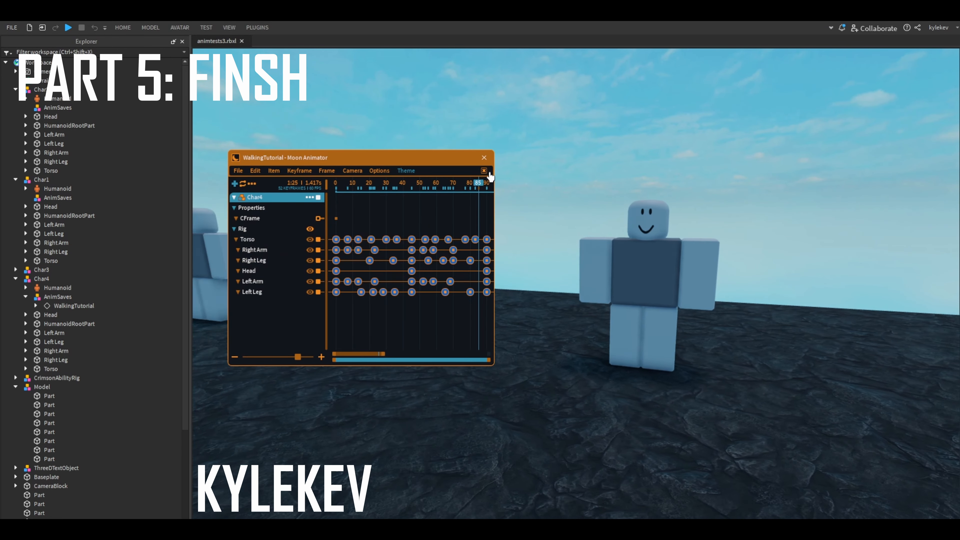
left_click(8, 28)
left_click(53, 103)
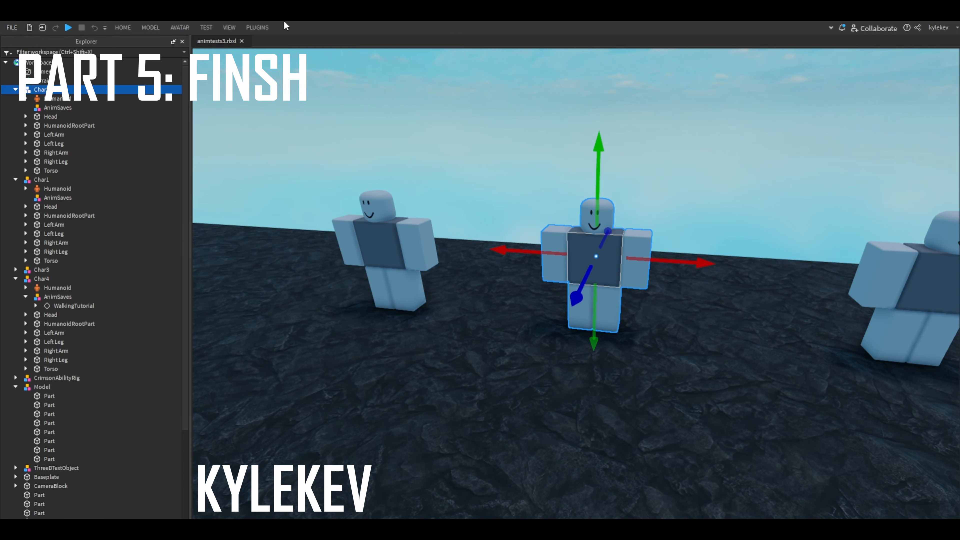
- Open the Walking1 animation through the Char2 rig in Moon Animator and switch off its Char1 item
left_click(257, 28)
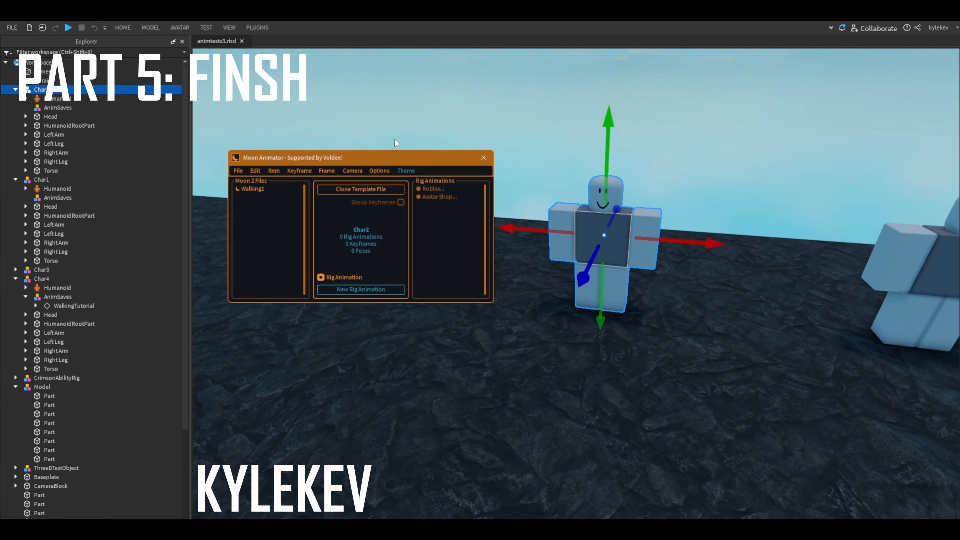
left_click(288, 193)
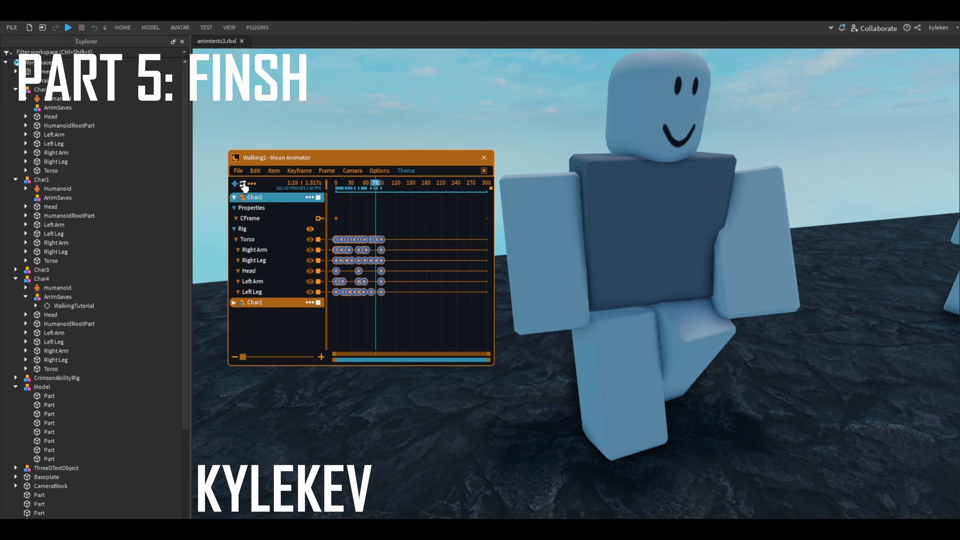
left_click(323, 302)
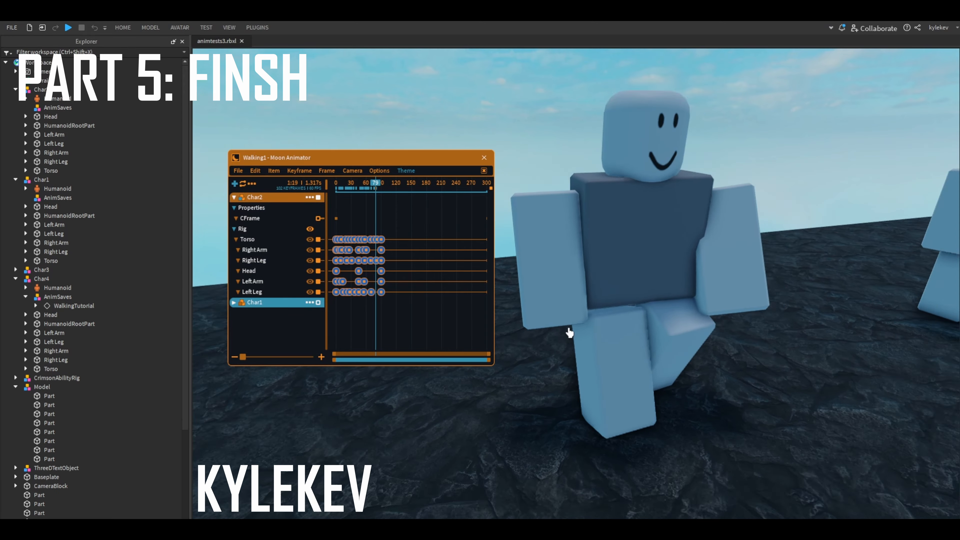
- Play back the Walking1 animation and examine Char2's walk from several angles
right_click_drag(634, 328, 634, 328)
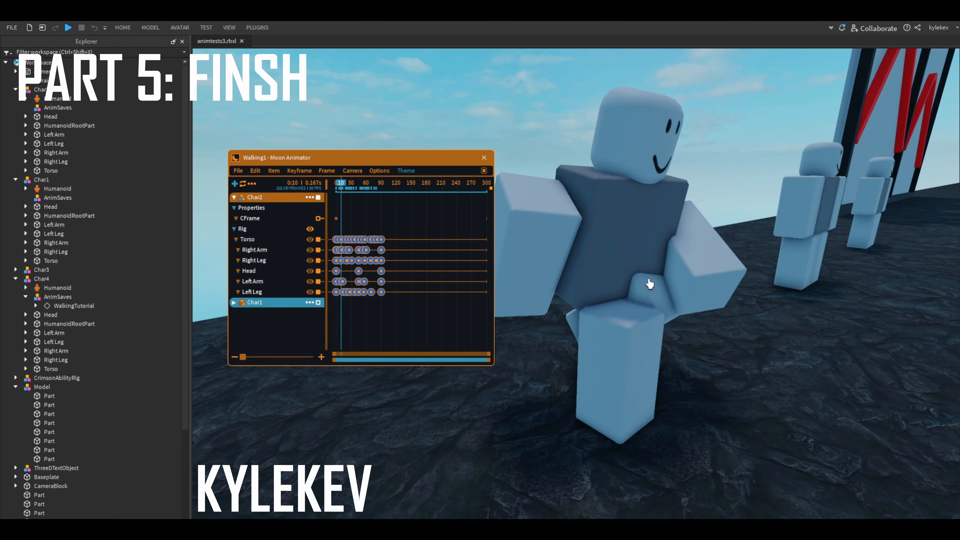
key("h")
right_click_drag(649, 253, 649, 253)
key("h")
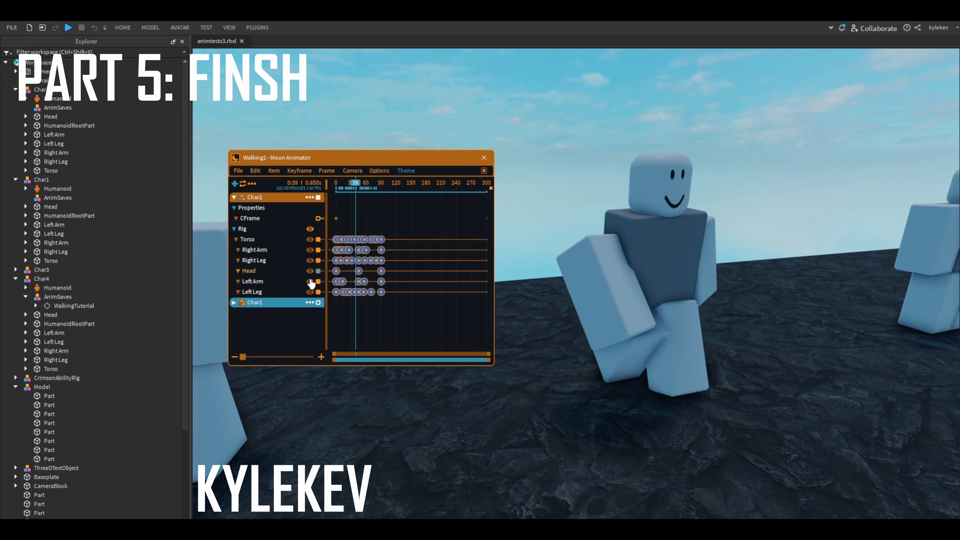
key("space")
right_click_drag(373, 281, 373, 281)
- Switch the Char1 item back on, toggle the Char2 item, and examine the walk in playback
left_click(318, 303)
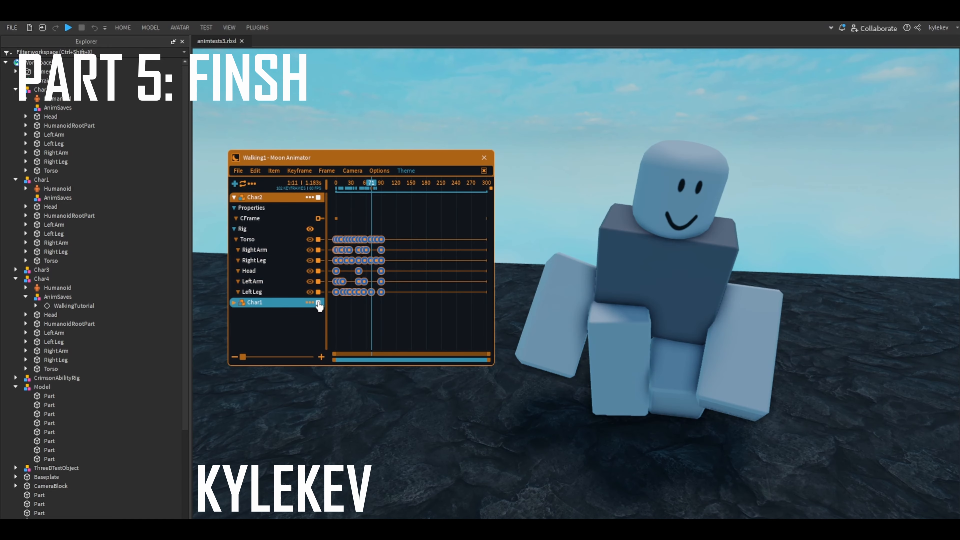
left_click(322, 199)
right_click_drag(681, 258, 643, 272)
key("space")
key("h")
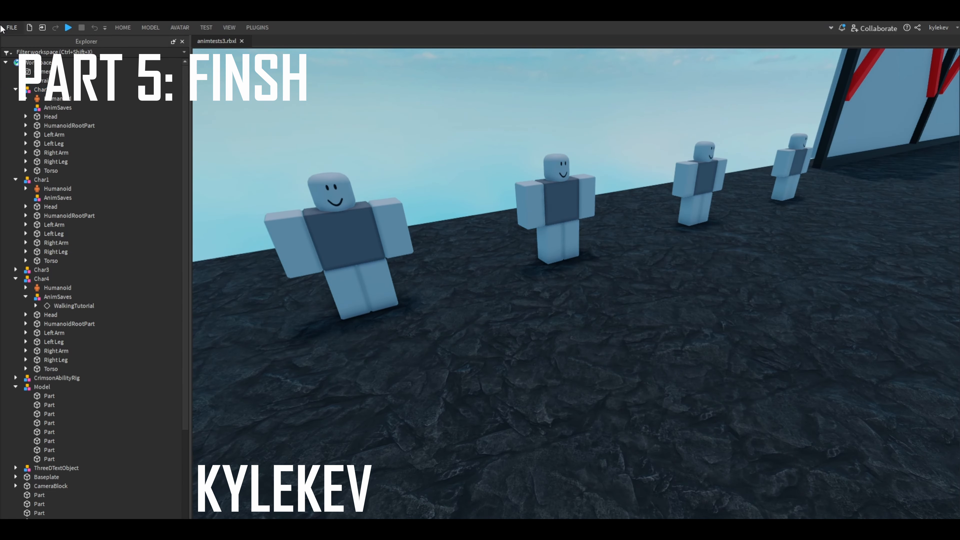
left_click(10, 28)
left_click(33, 90)
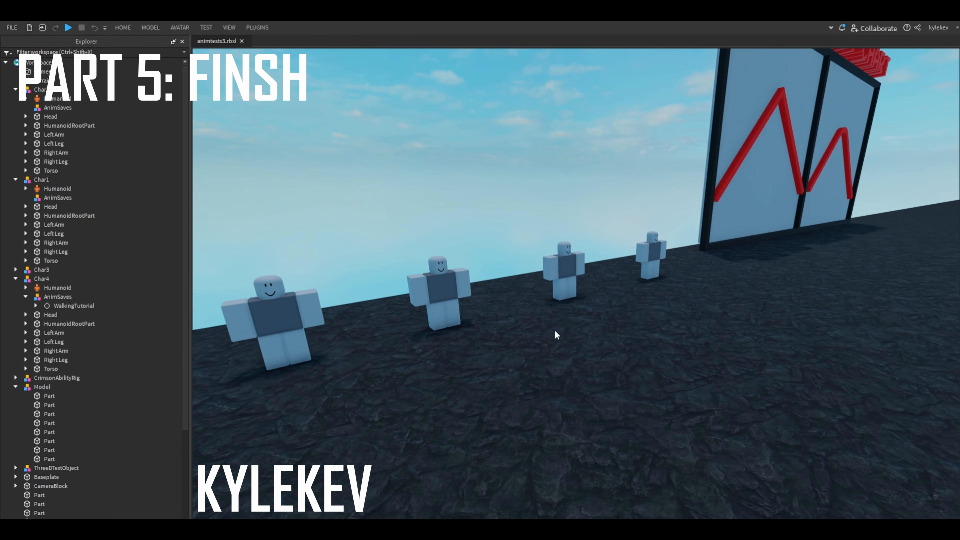
key("super")
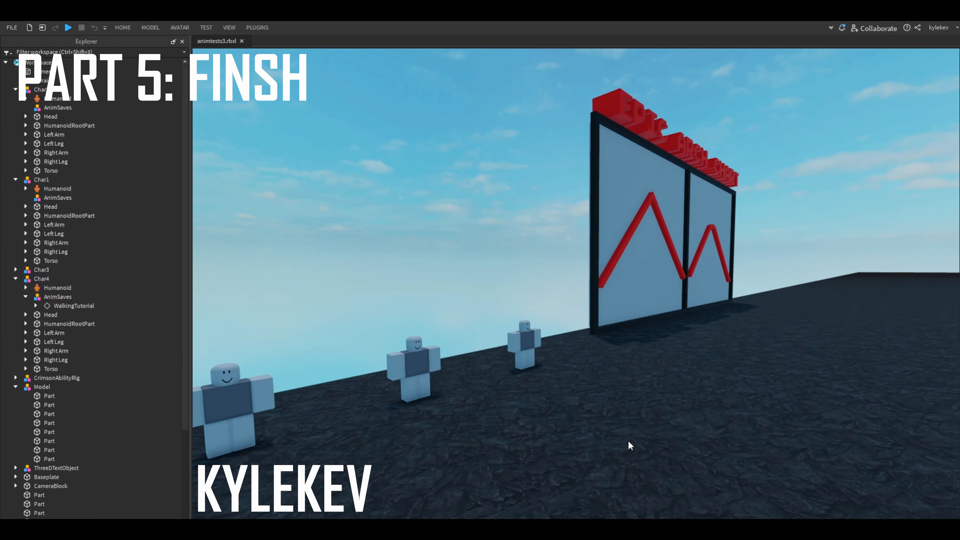
- Frame the arch chart display in the scene and examine its two curve panels
key("f")
left_click(530, 286)
key("f")
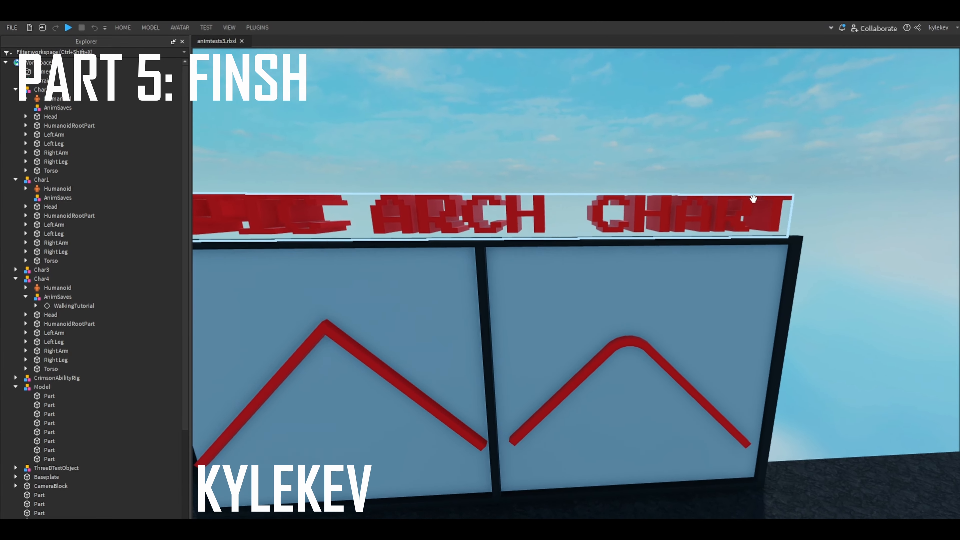
- Examine the arch chart's angular curve panel and the row of four character rigs beside it
key("a")
right_click_drag(530, 287, 779, 225)
key("w")
key("w")
key("a")
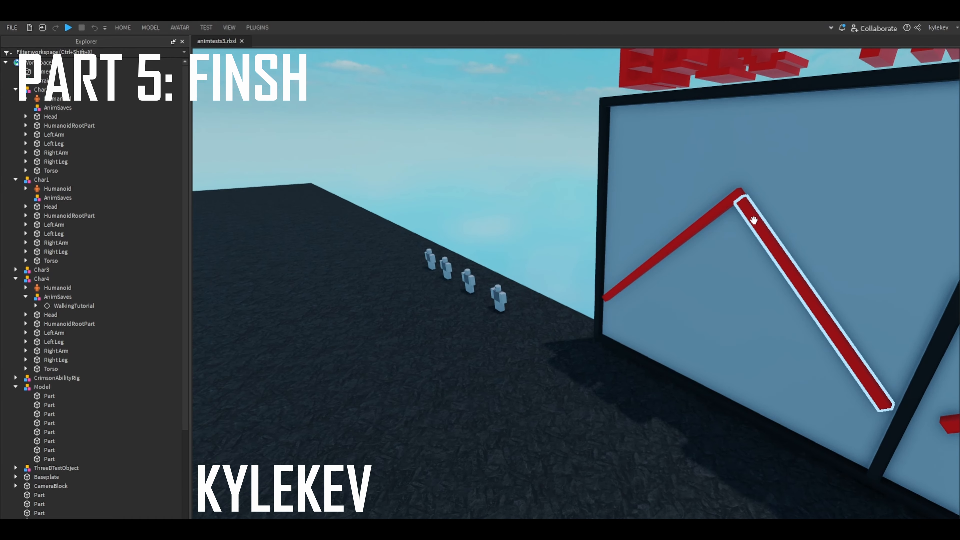
right_click_drag(701, 223, 558, 321)
key("w")
key("s")
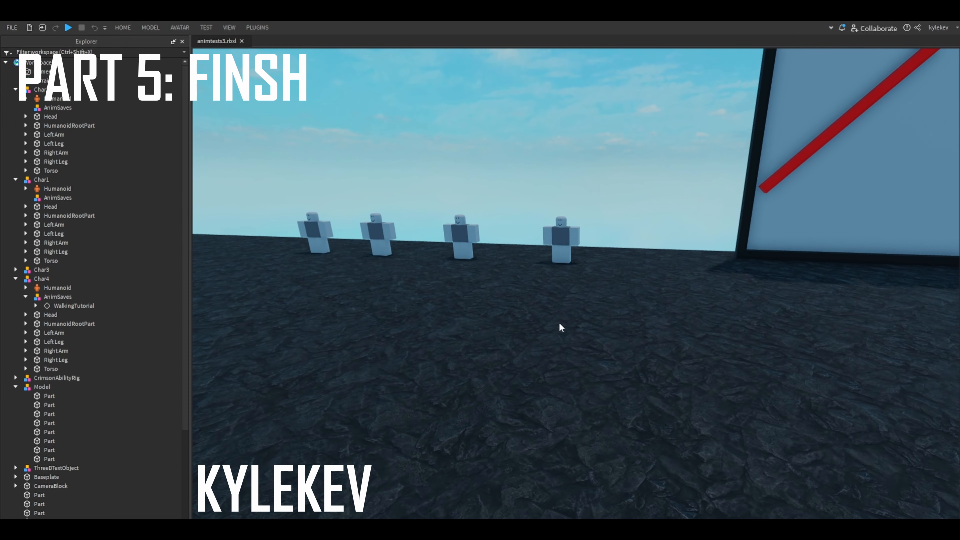
- View the whole arch chart together with the rigs from a distance, and return to a close view of the four rigs
scroll(570, 230, "up", 2)
scroll(595, 211, "up", 4)
scroll(595, 211, "down", 7)
right_click_drag(595, 210, 612, 252)
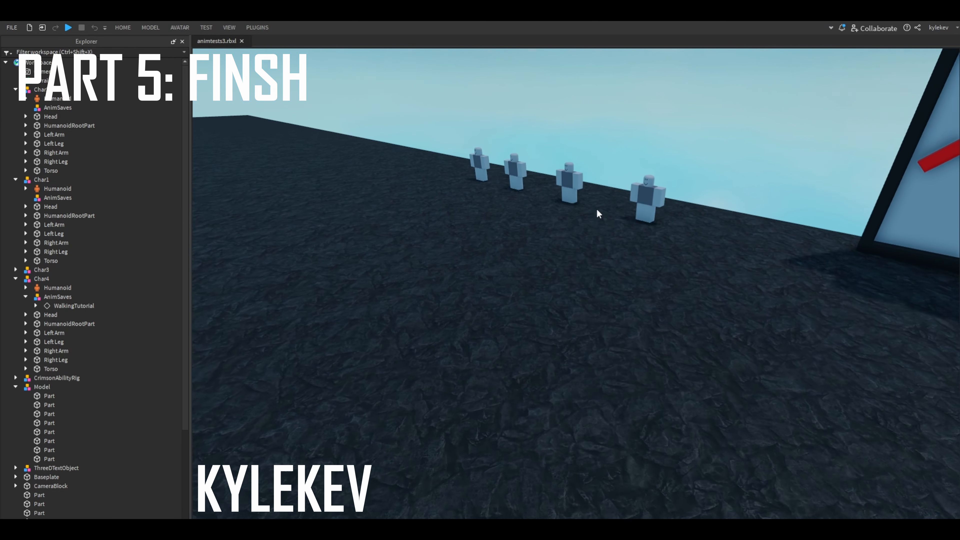
key("w")
key("s")
key("w")
key("d")
key("d")
key("d")
key("w")
key("s")
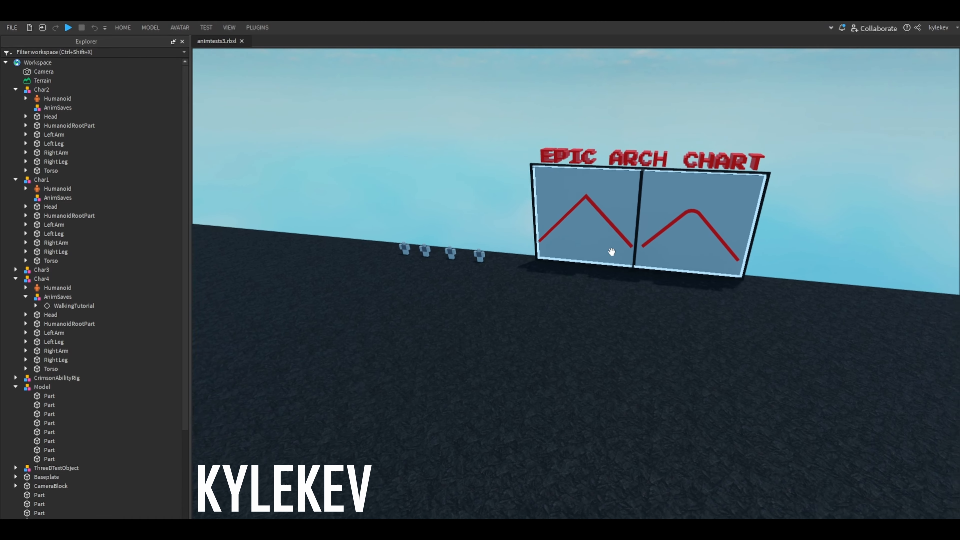
scroll(540, 249, "up", 7)
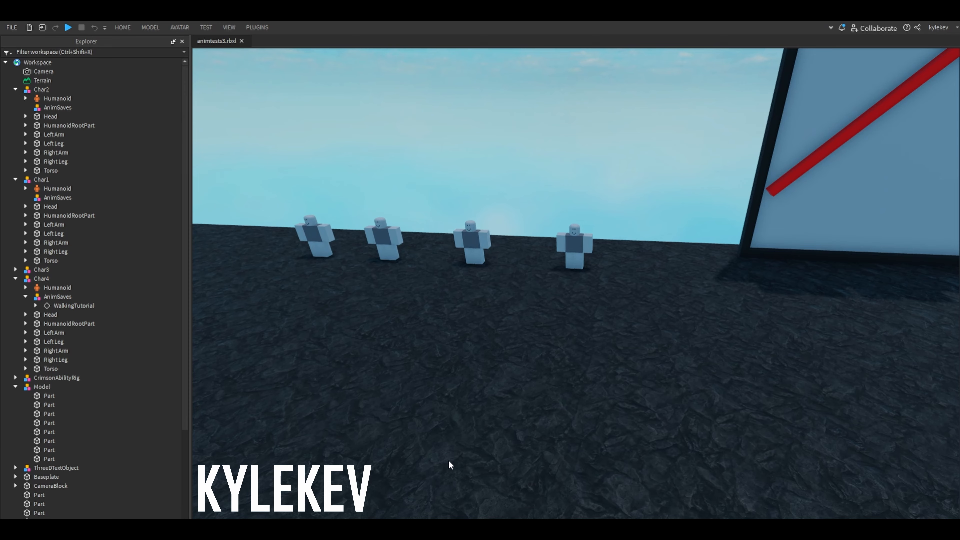
- Switch to the OBS window to reach its recording controls
key("super")
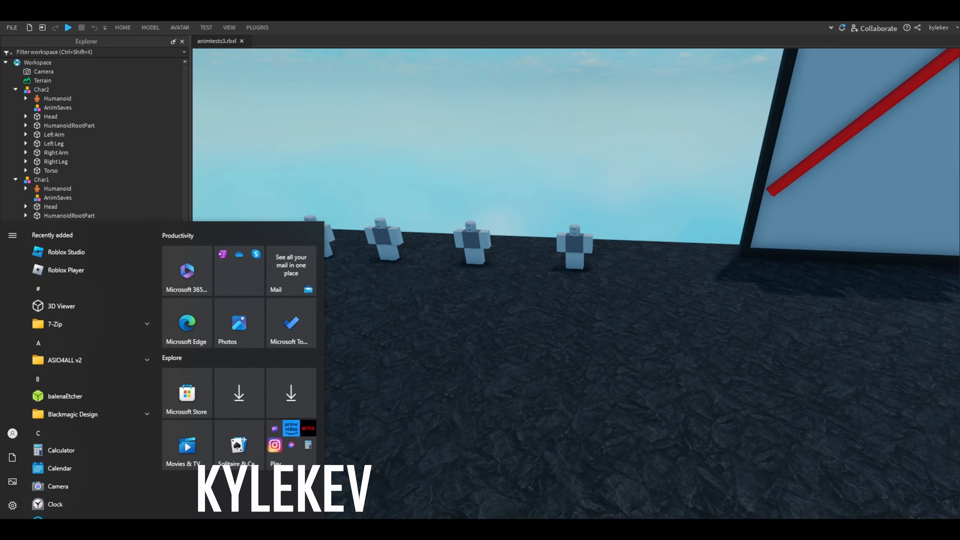
key("super")
right_click_drag(435, 509, 413, 501)
key("super")
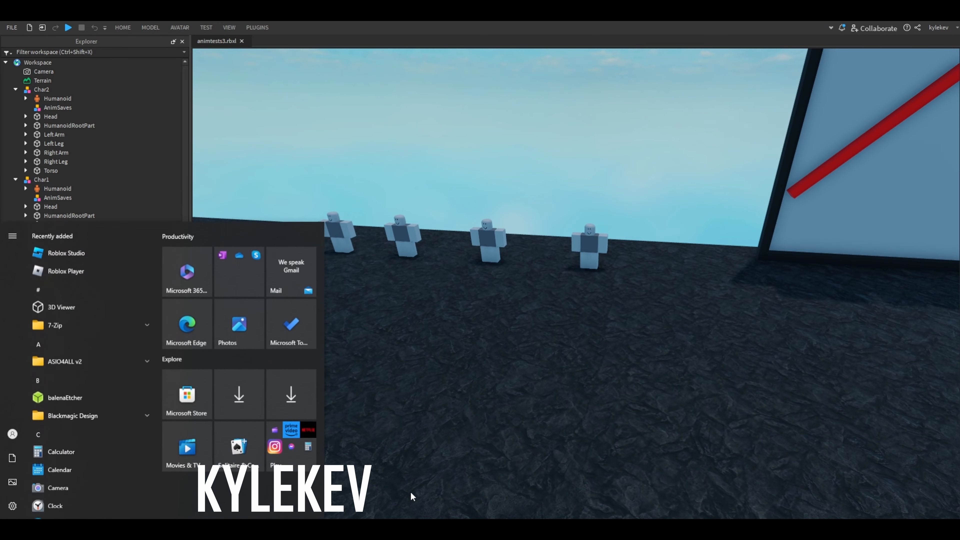
key("alt+Tab")
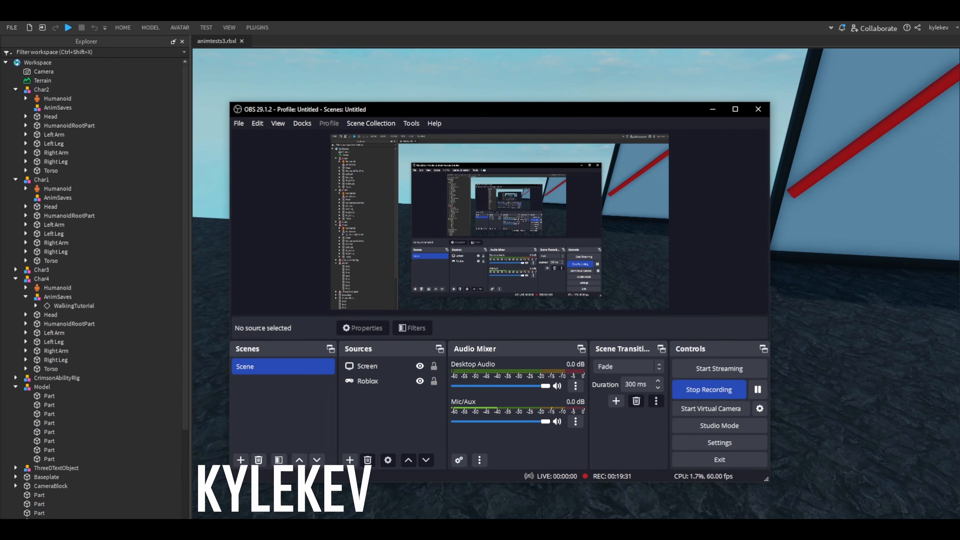